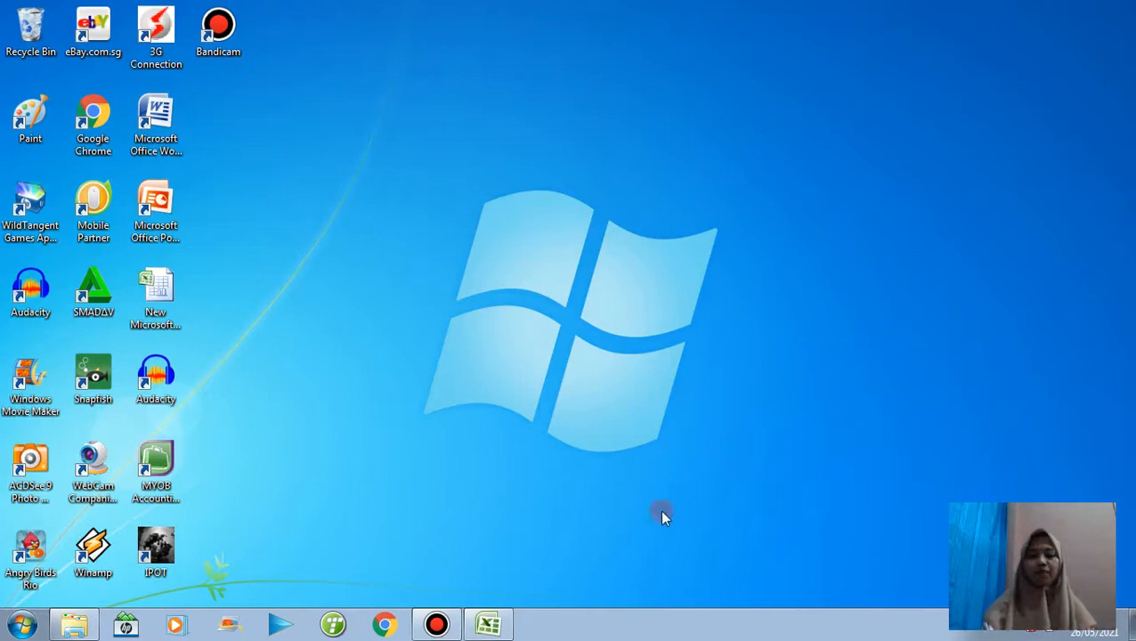
Switch to the Excel workbook Frekuensi dan Uji Validitas and review the Judul sheet's research model and Likert score table.
left_click(492, 625)
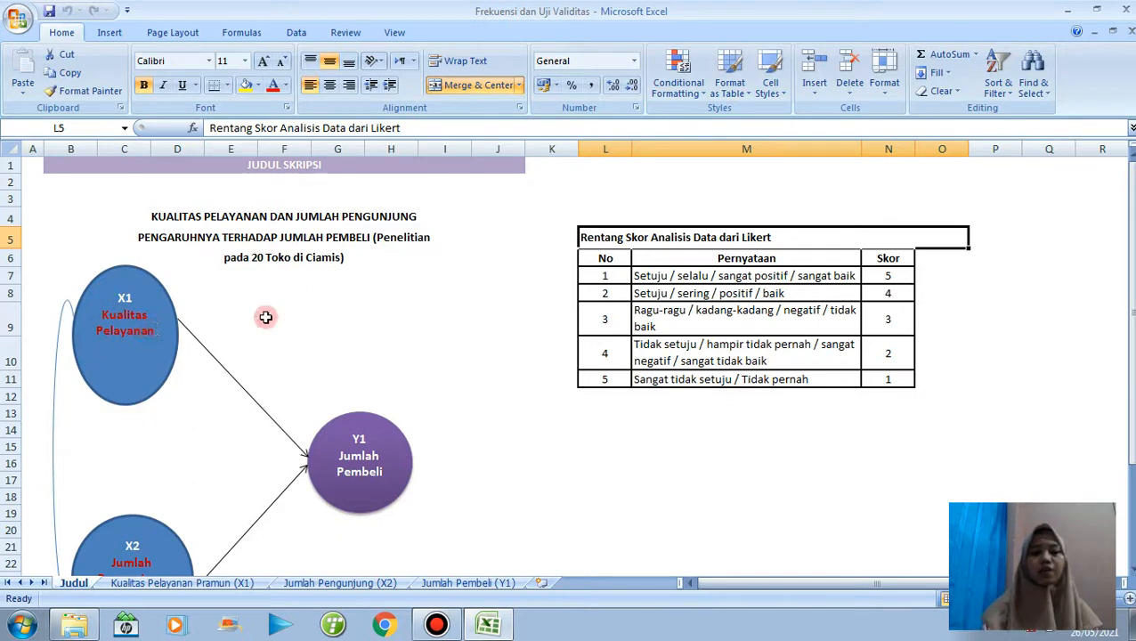
left_click_drag(1130, 238, 1131, 241)
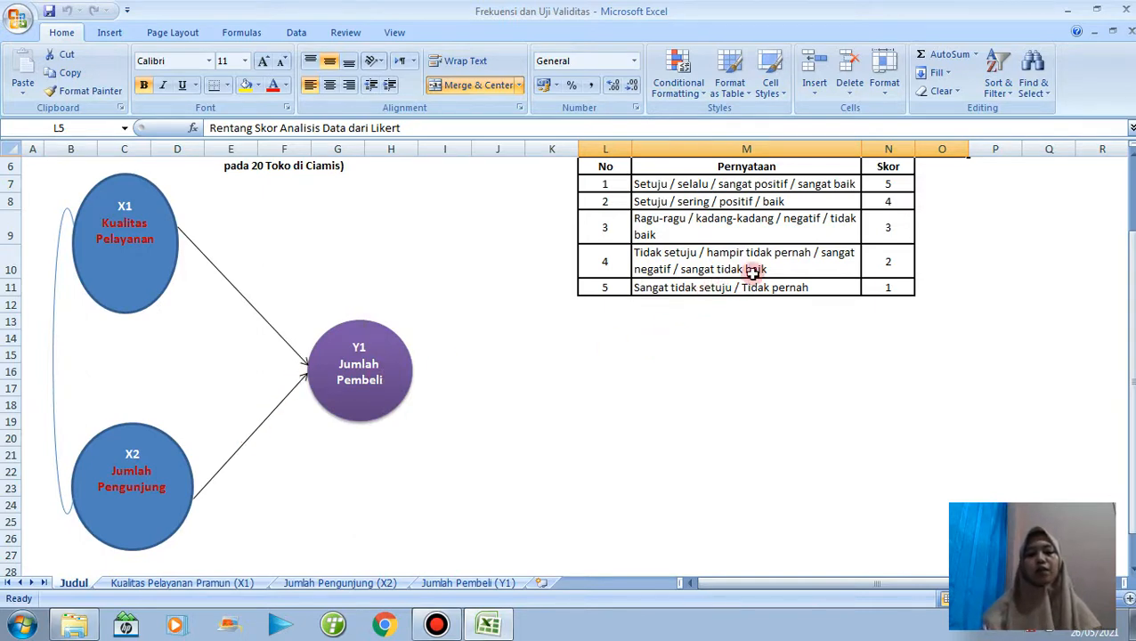
left_click_drag(1129, 319, 1129, 302)
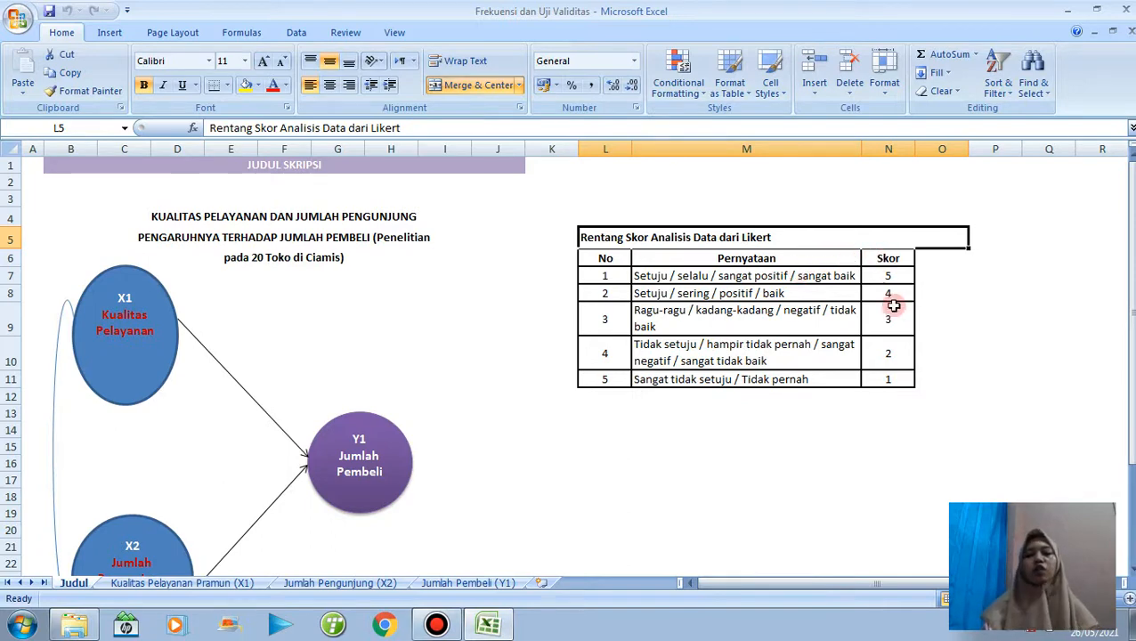
On the Kualitas Pelayanan Pramun (X1) sheet, AutoSum C4:M24 to fill the Total Skor column and the JML row.
left_click(219, 584)
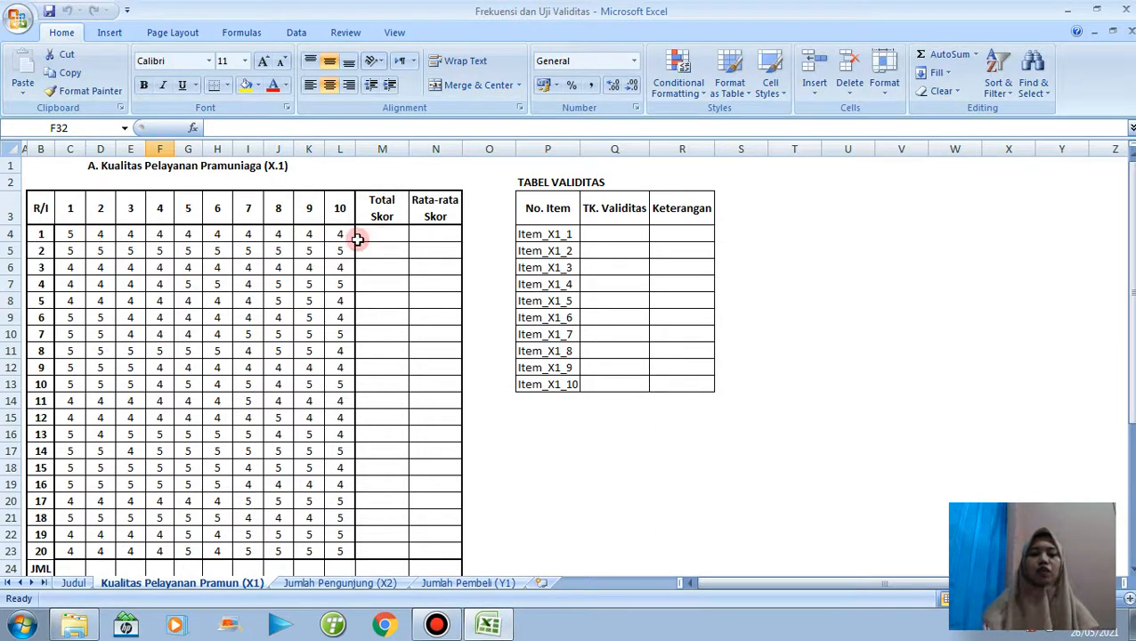
left_click_drag(72, 226, 384, 572)
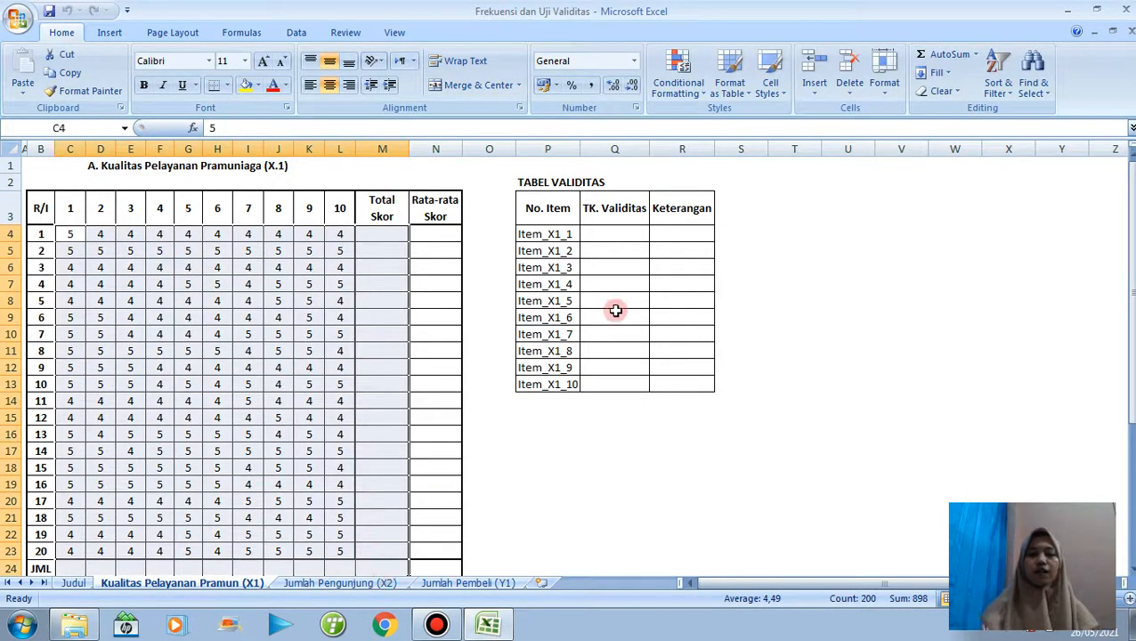
left_click(948, 55)
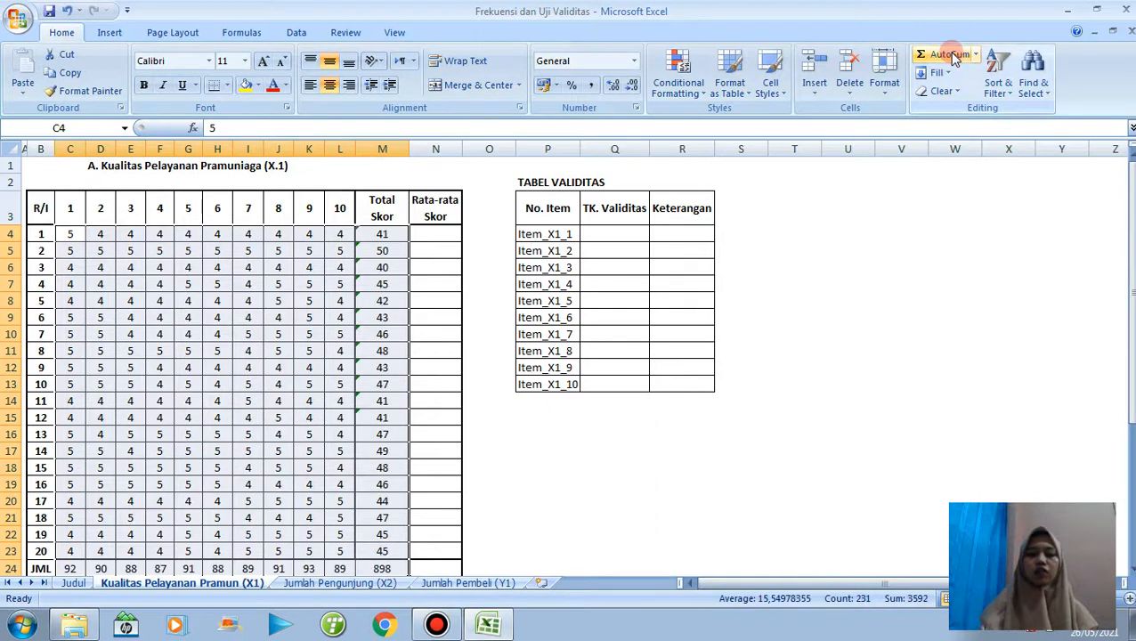
Enter the formula =M4/10 in N4 to calculate the first respondent's Rata-rata Skor.
left_click(445, 237)
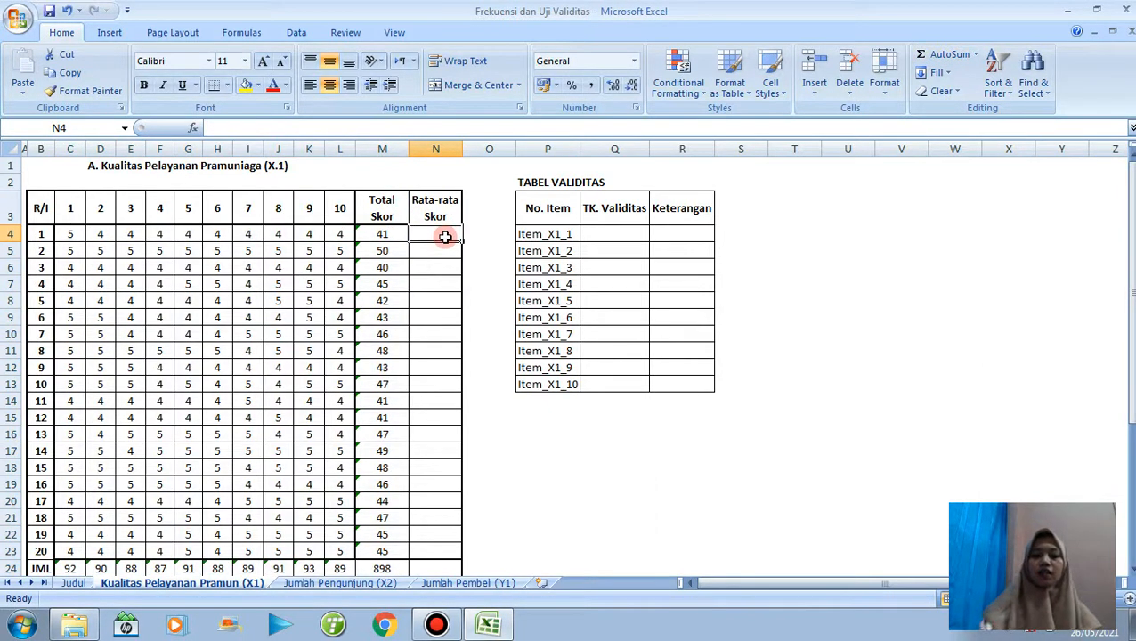
type("=")
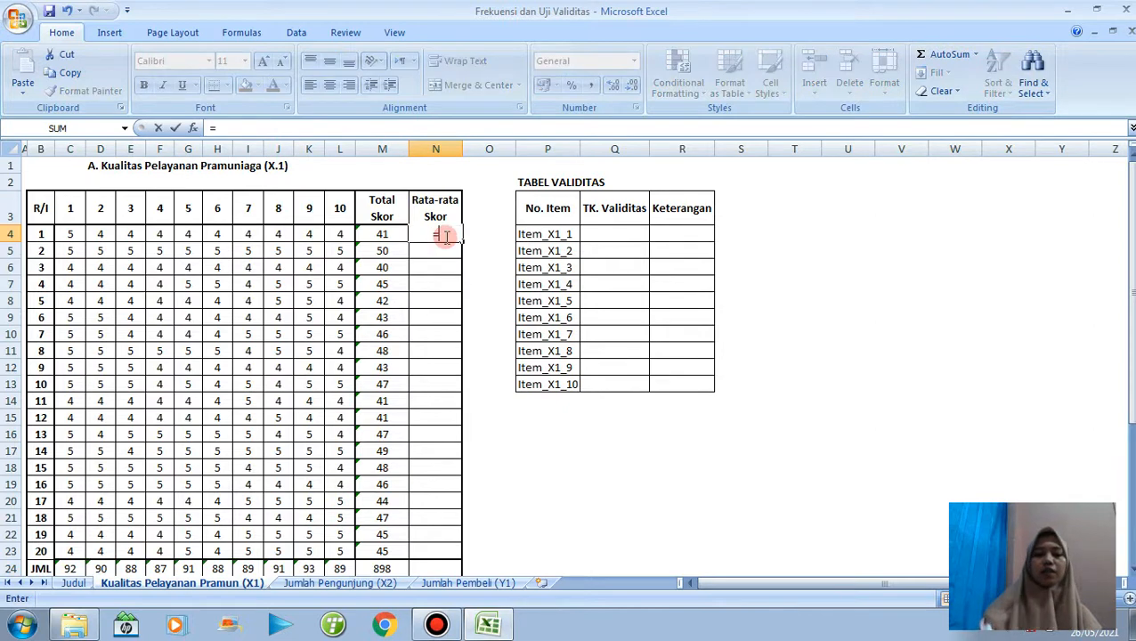
left_click(389, 231)
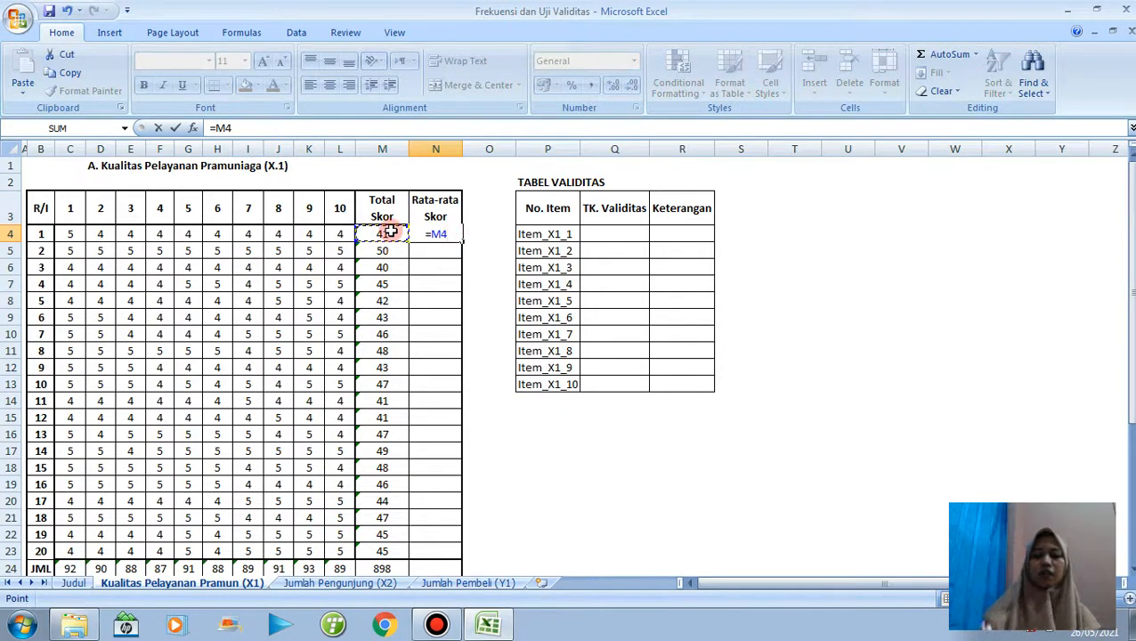
type("/10")
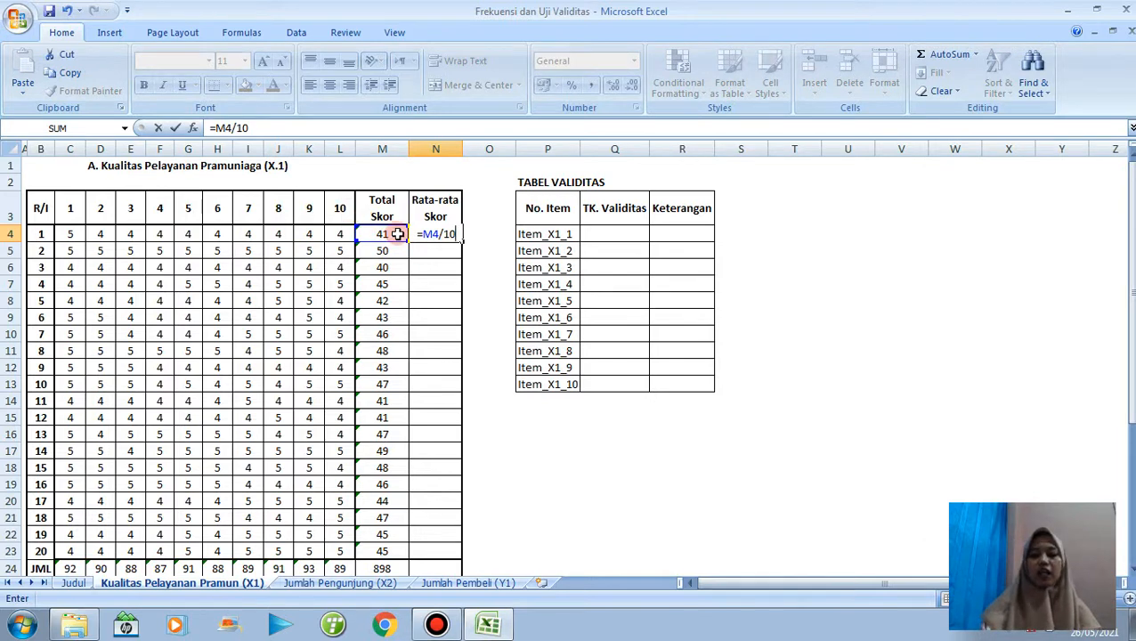
key("Return")
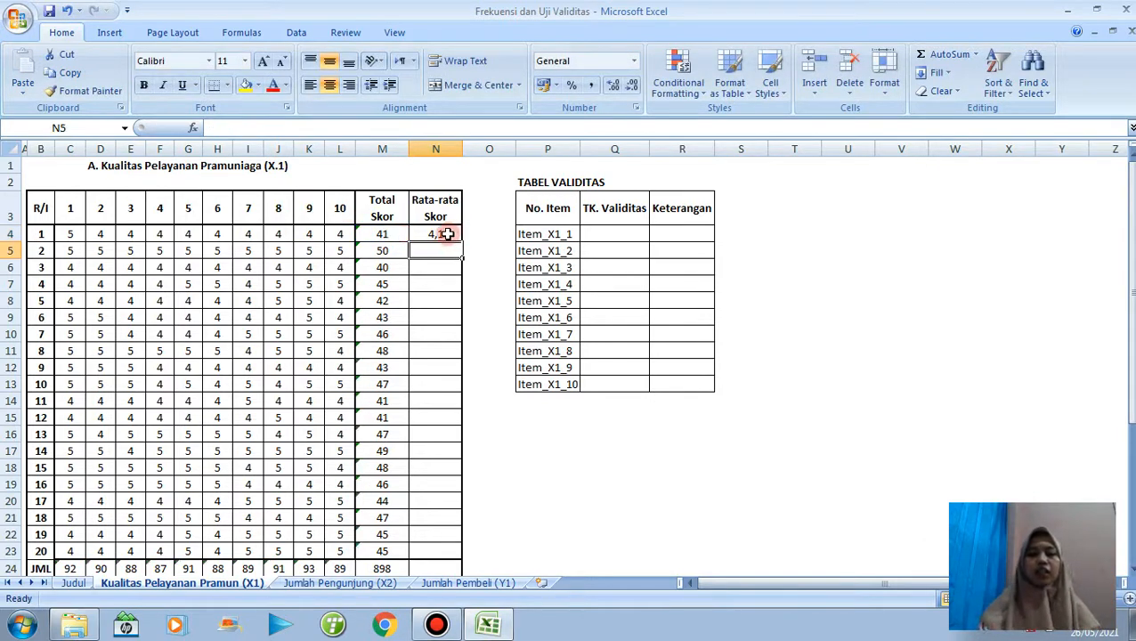
Format N4 with two decimal places and fill its formula down through N23.
left_click(430, 233)
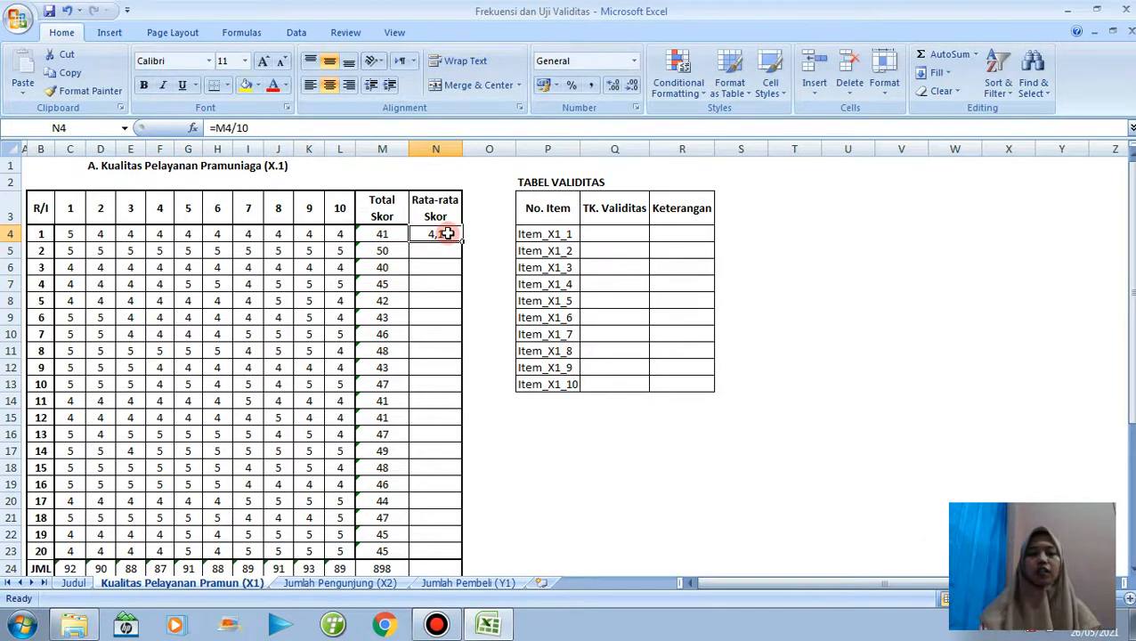
left_click(613, 85)
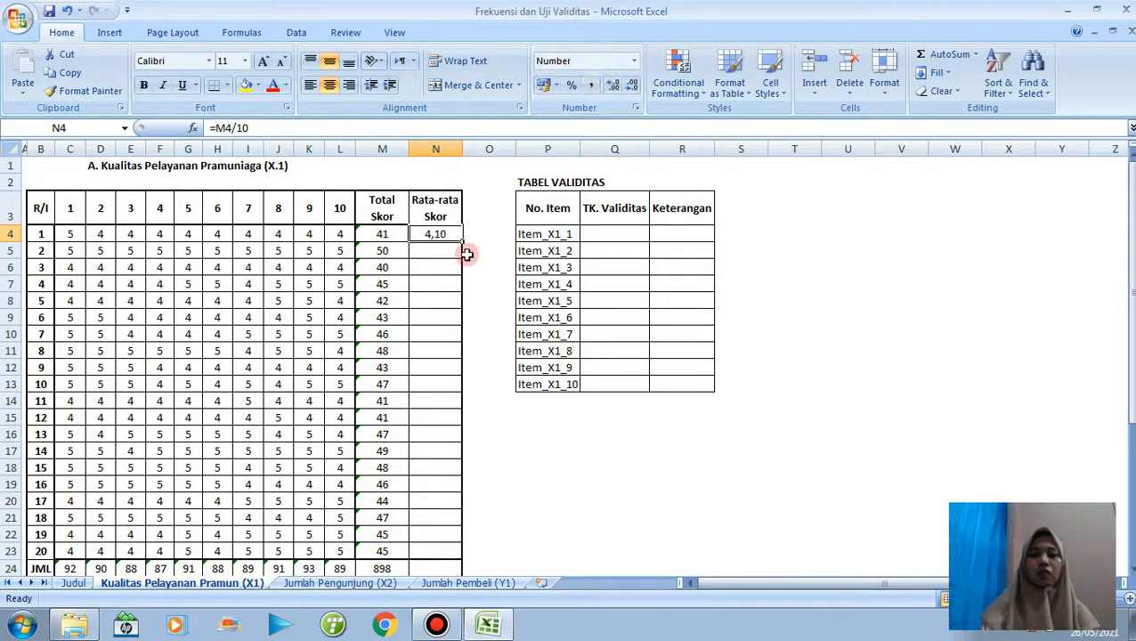
left_click_drag(463, 242, 454, 552)
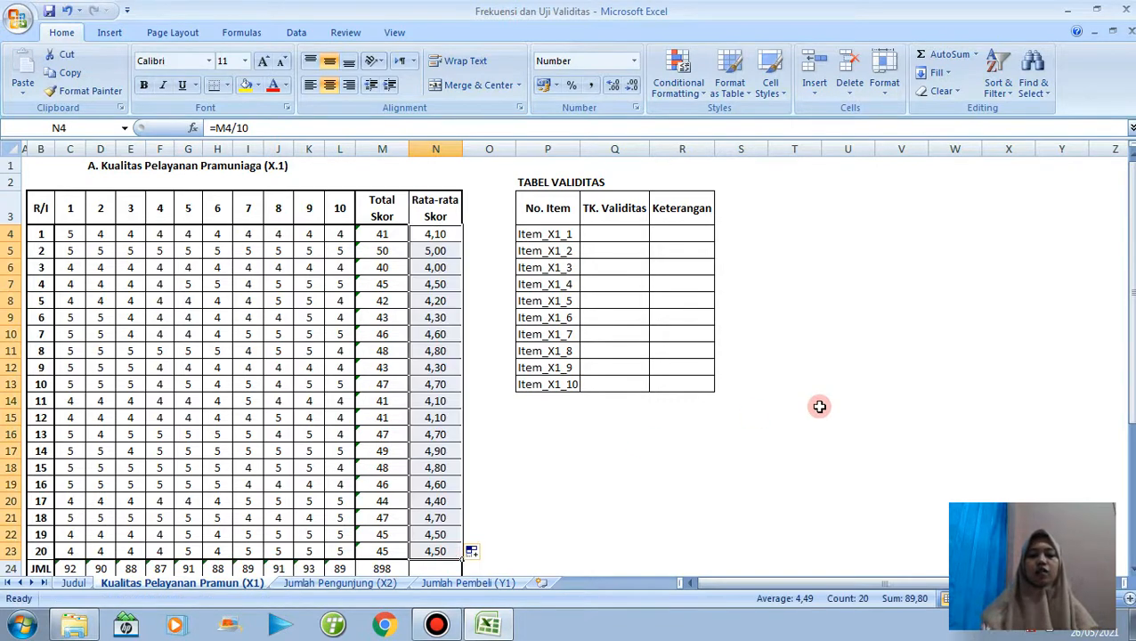
Start a COUNTIF formula in C27 of the FREKUENSI table, using the item 1 scores C4:C23 as its range.
left_click_drag(1129, 285, 1129, 308)
left_click_drag(1131, 396, 1130, 433)
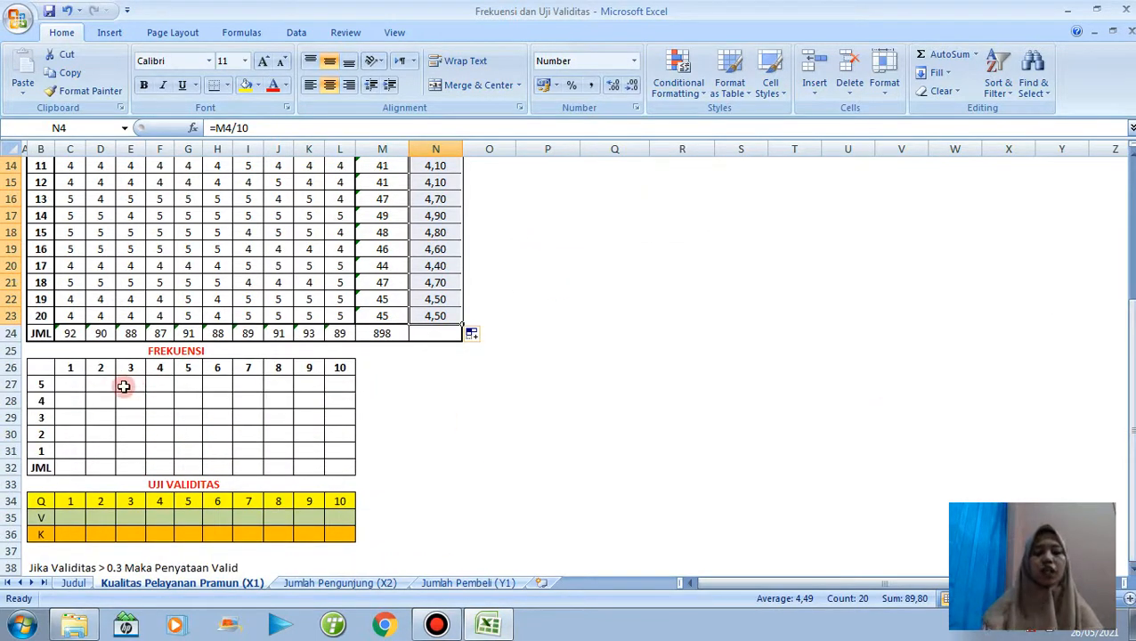
left_click(78, 381)
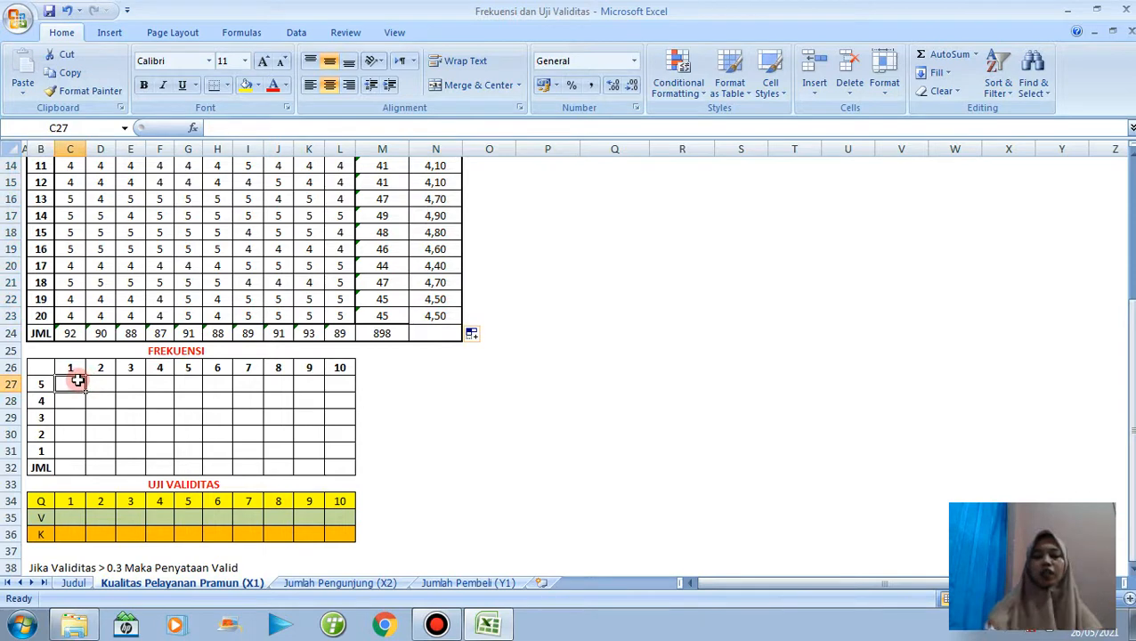
type("=countif")
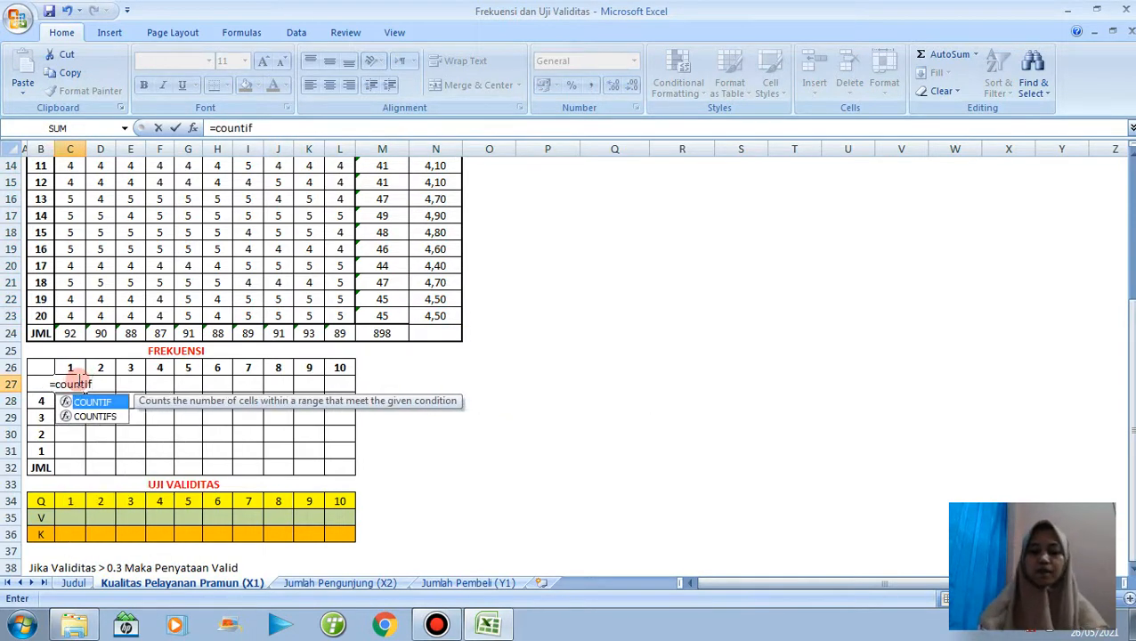
type("(")
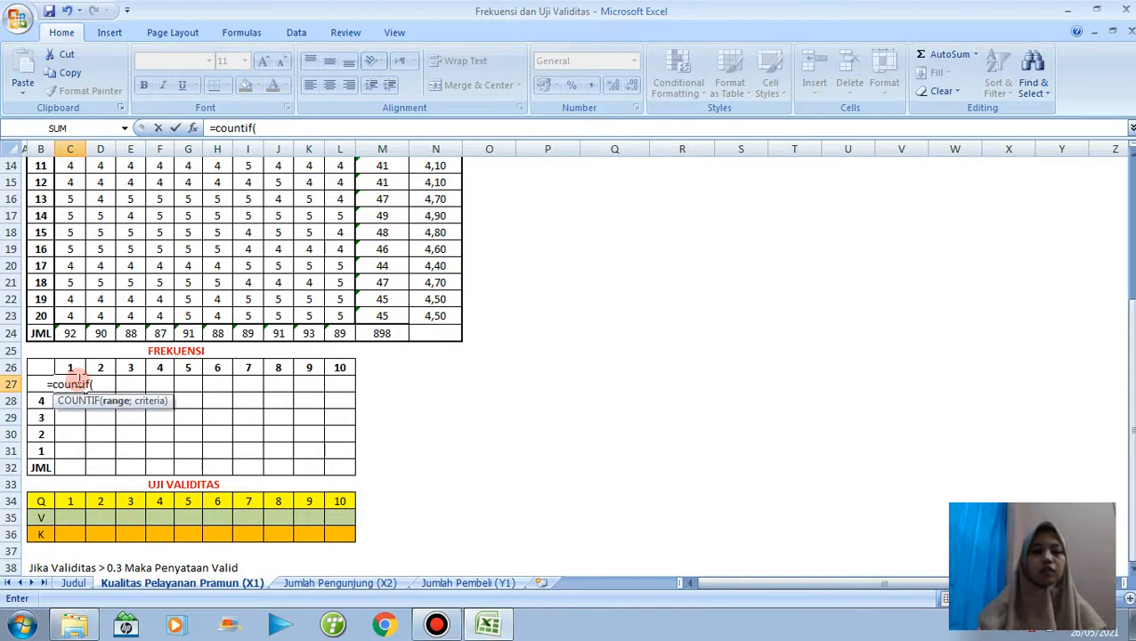
left_click(69, 313)
left_click_drag(69, 313, 71, 219)
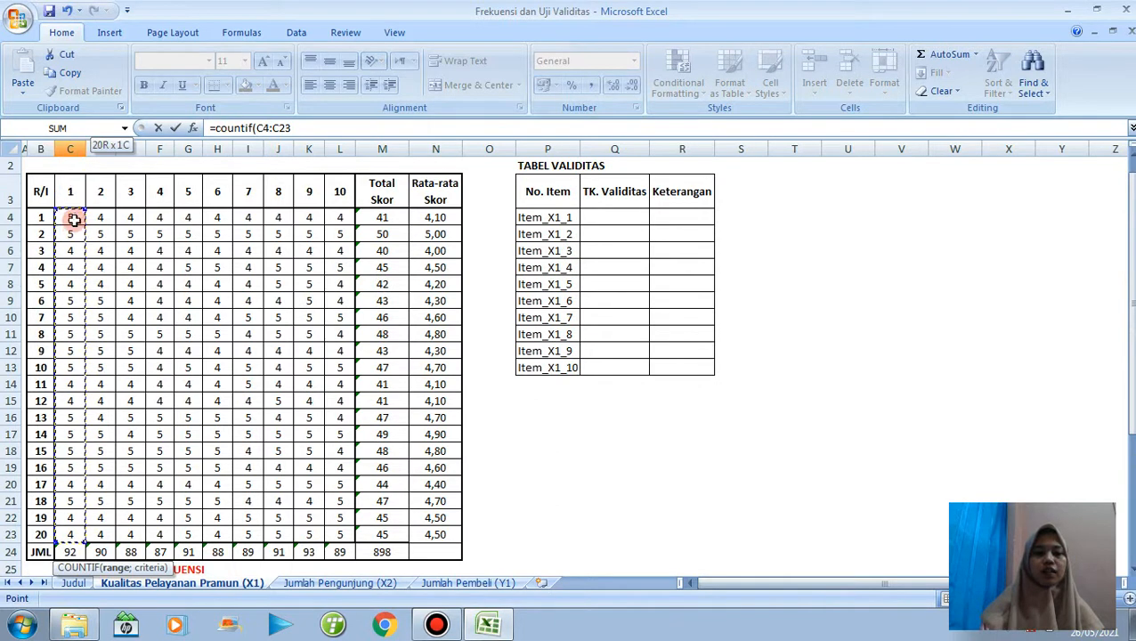
Lock the rows of the COUNTIF range as C$4:C$23 and add the semicolon for the criteria argument.
left_click(263, 127)
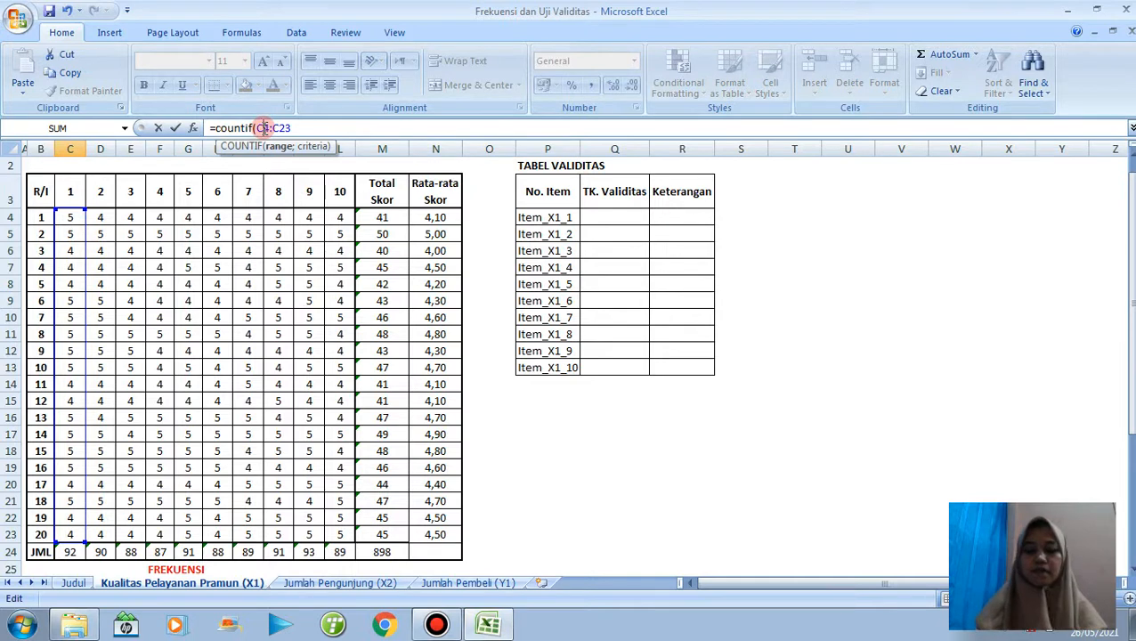
type("4")
key("BackSpace")
type("$")
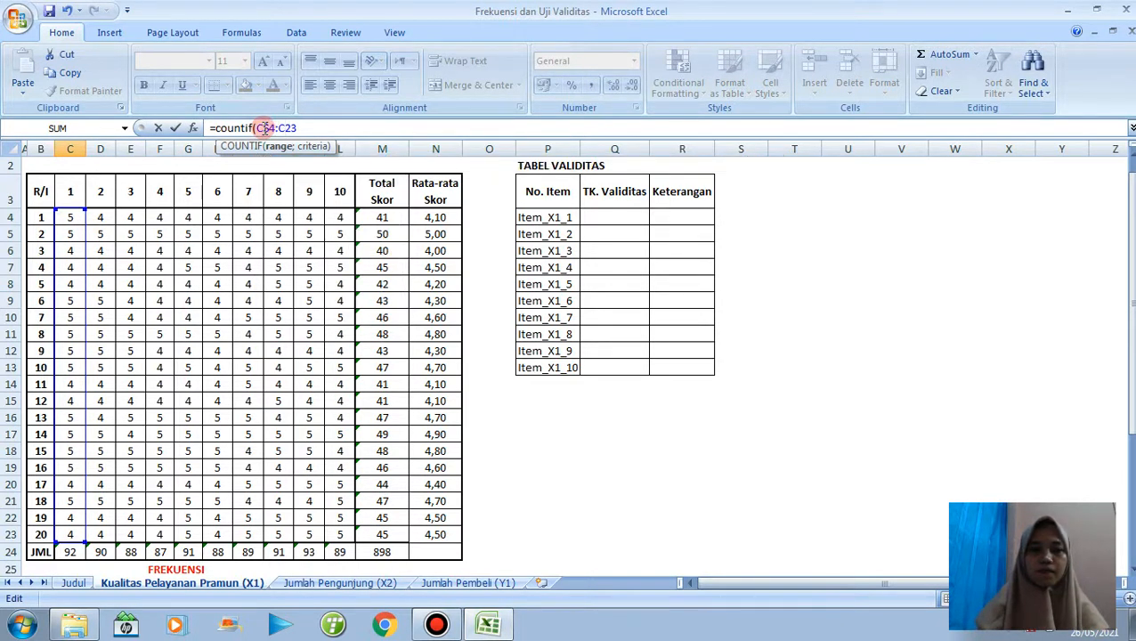
key("Right")
key("Right")
key("Right")
type("$")
key("Right")
key("Right")
type(";")
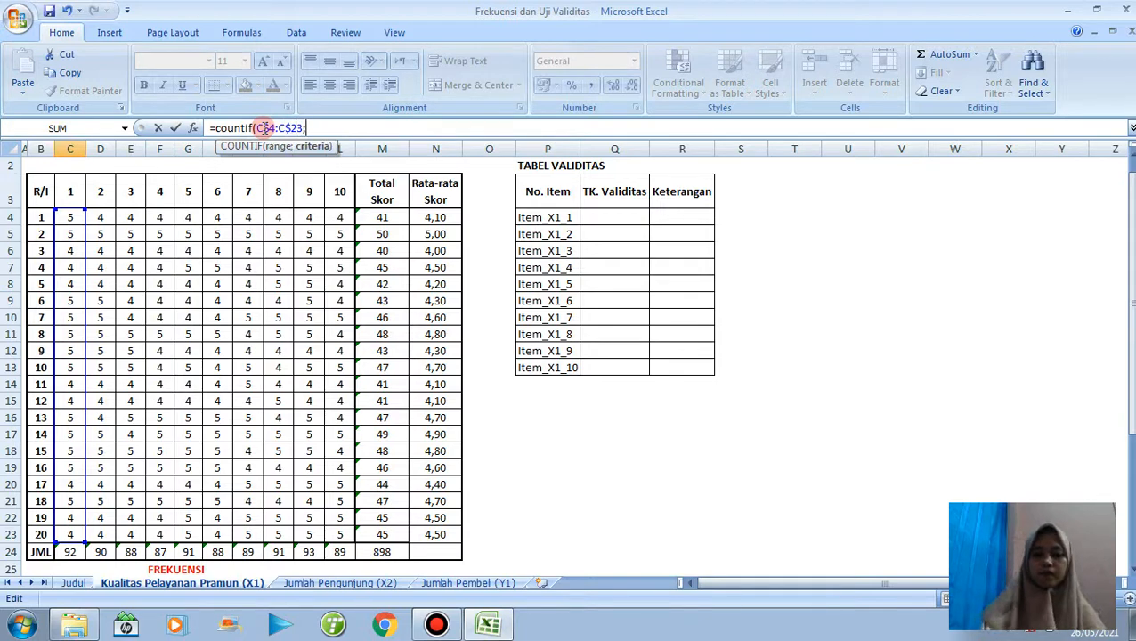
Complete the COUNTIF formula in C27 with the column-locked criterion $B27.
left_click_drag(1132, 283, 1132, 357)
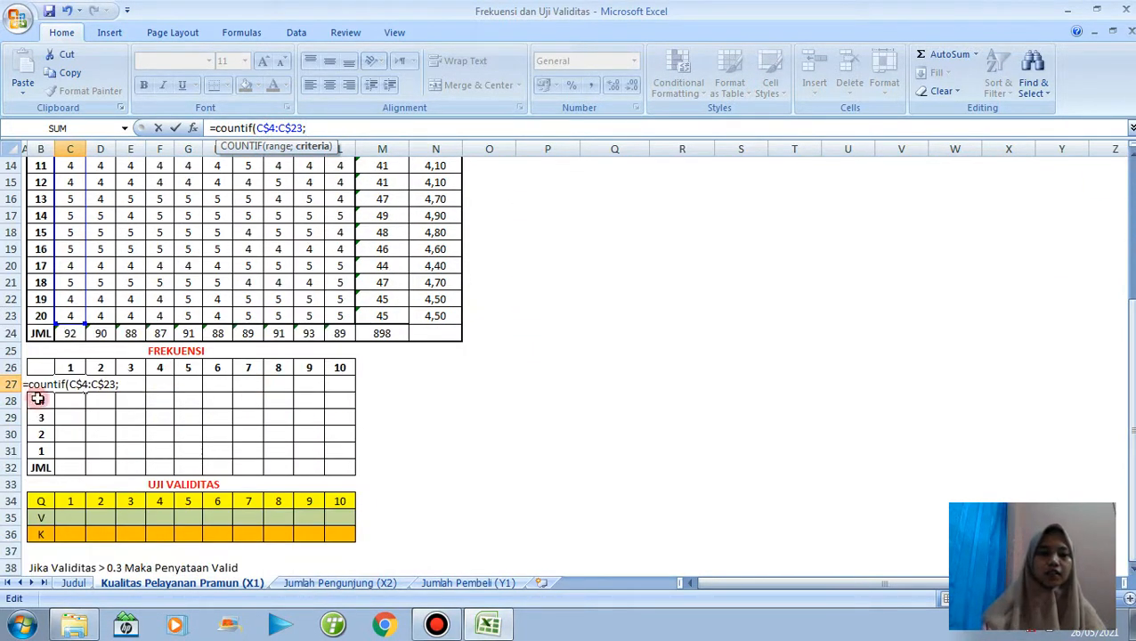
left_click(40, 385)
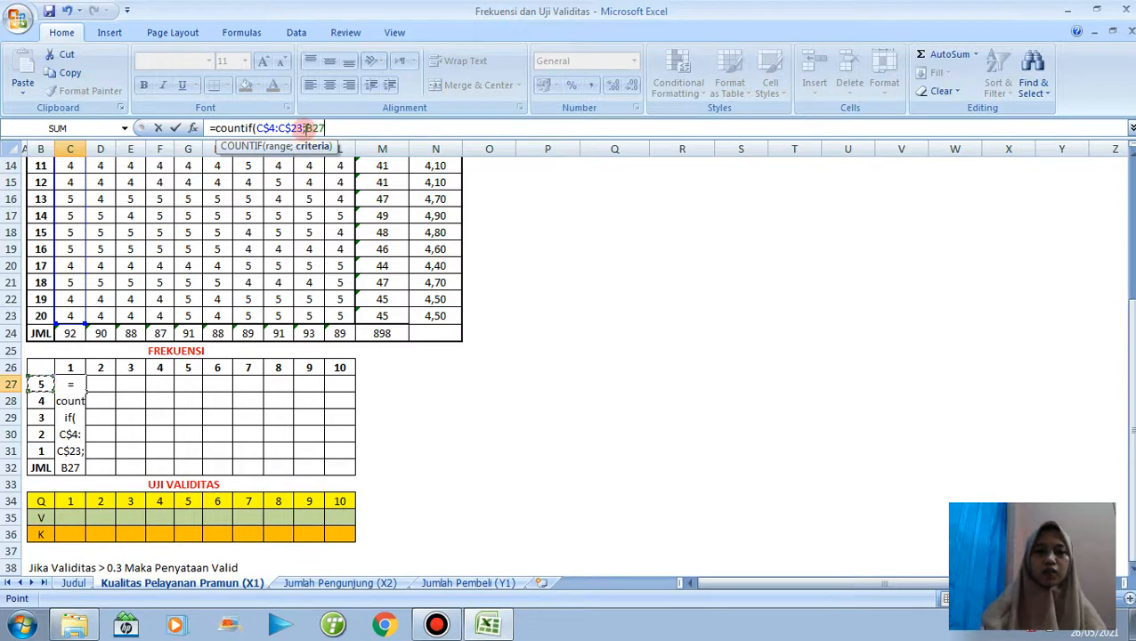
left_click(306, 128)
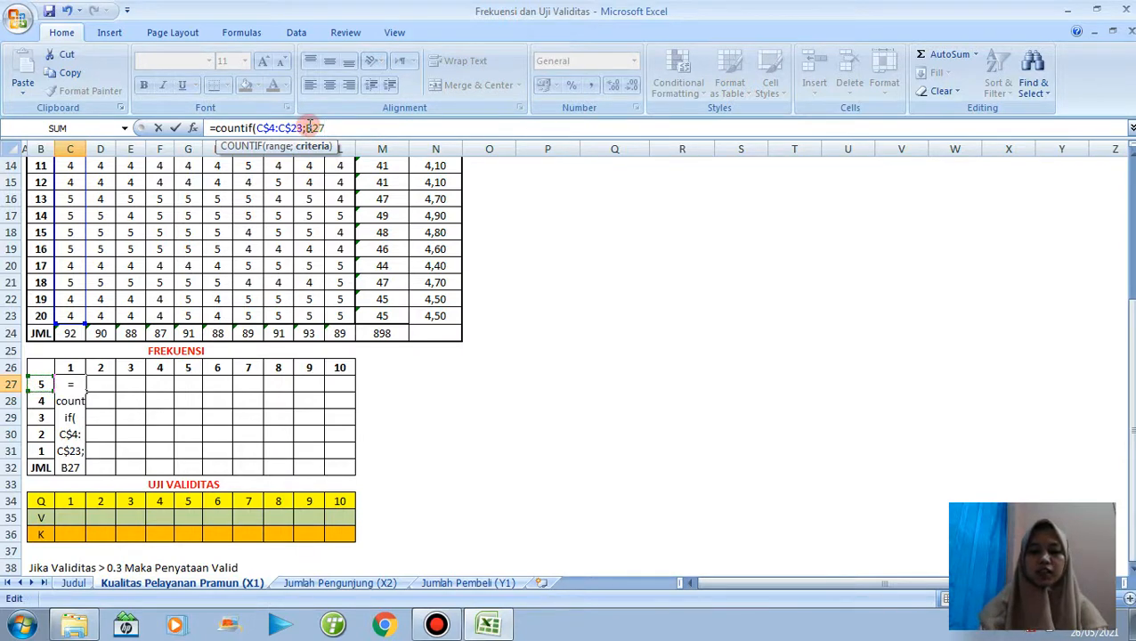
type("$")
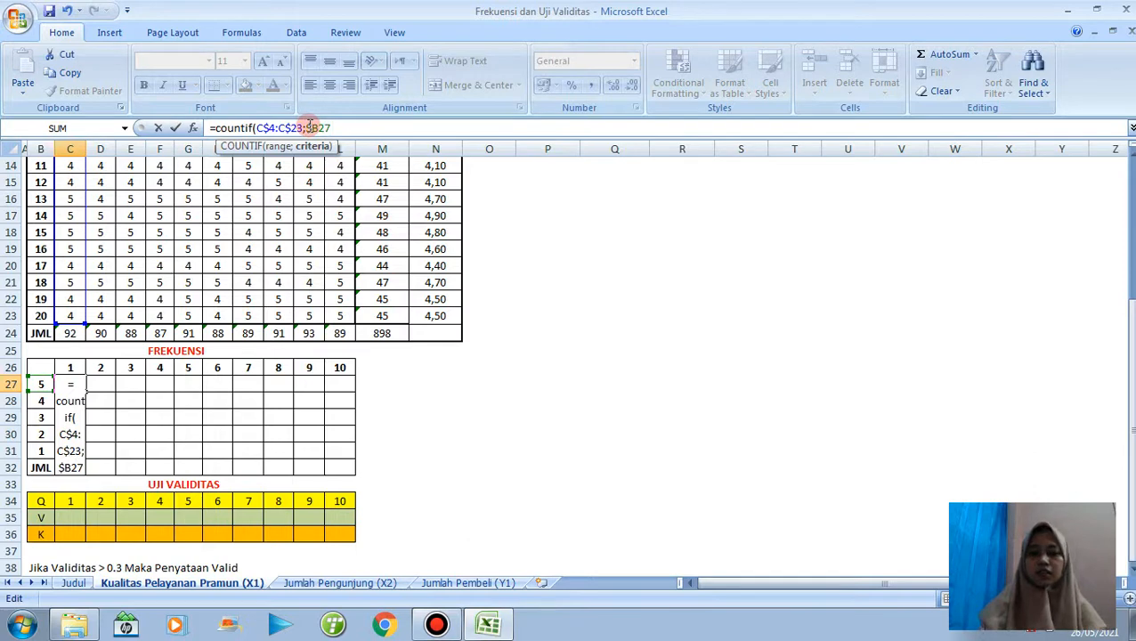
type(")")
key("Return")
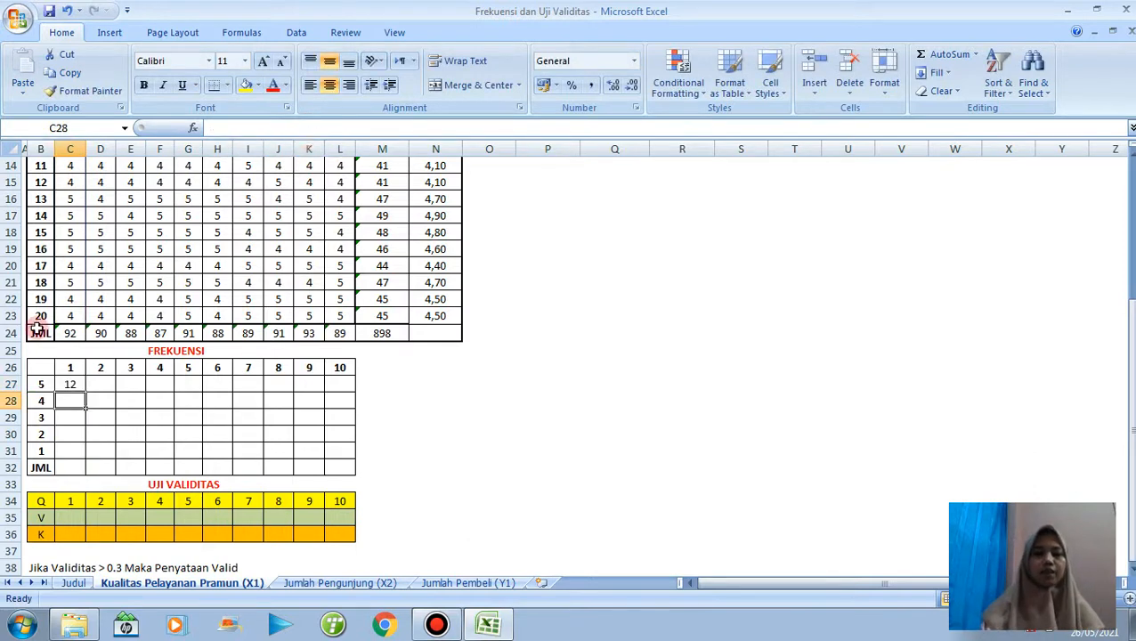
Fill the C27 formula across C27:L31 and total each item's frequencies in the JML row with AutoSum.
left_click(71, 386)
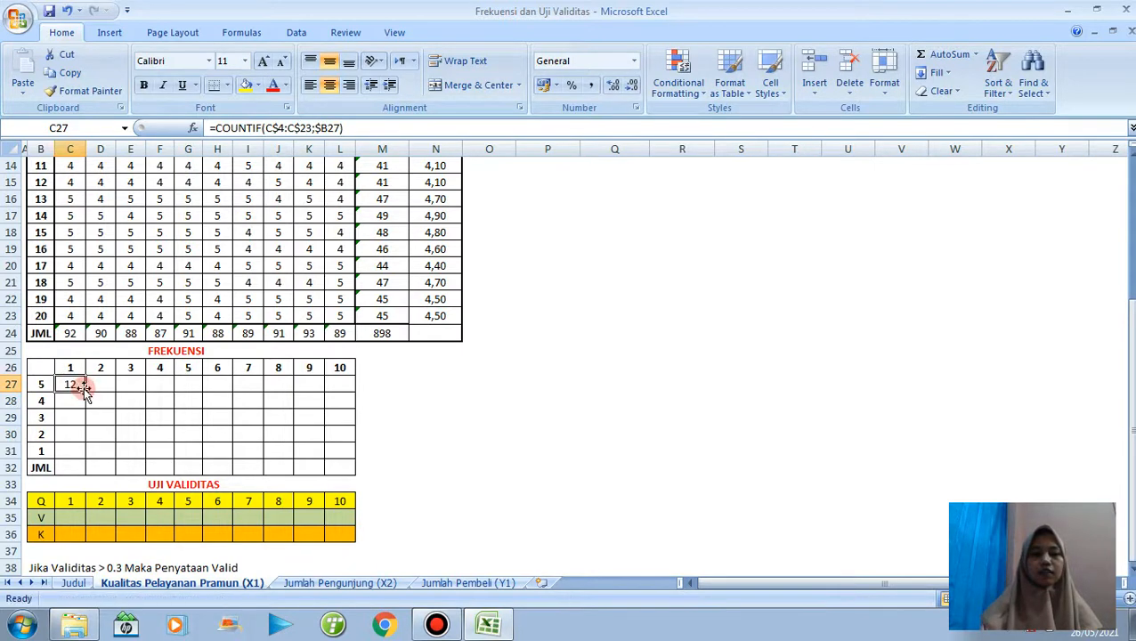
left_click_drag(82, 388, 355, 456)
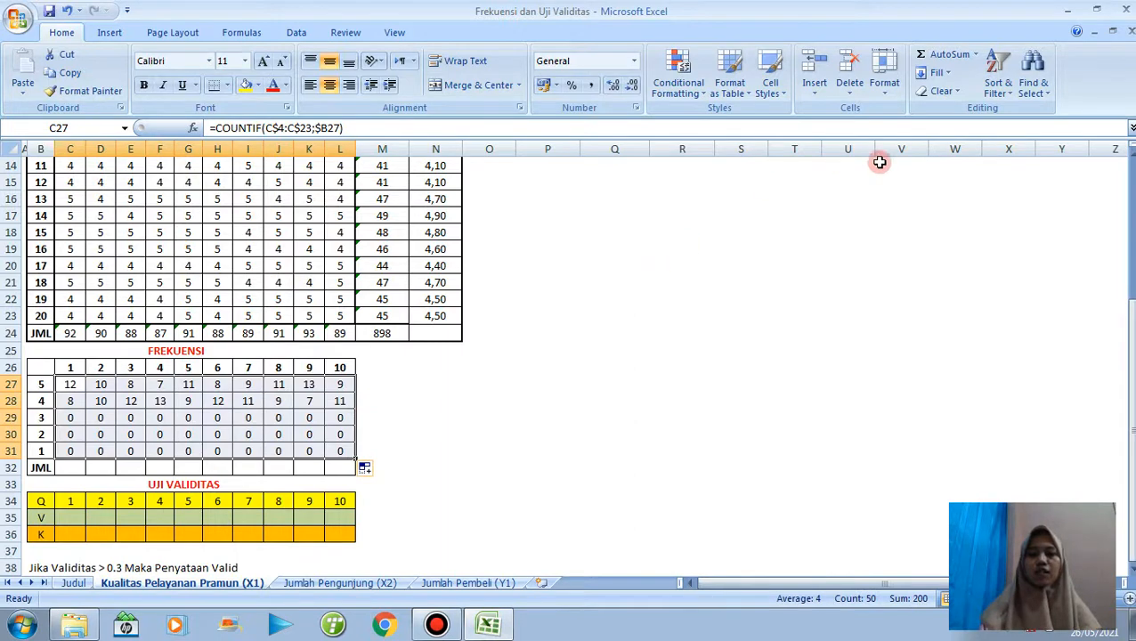
left_click(945, 55)
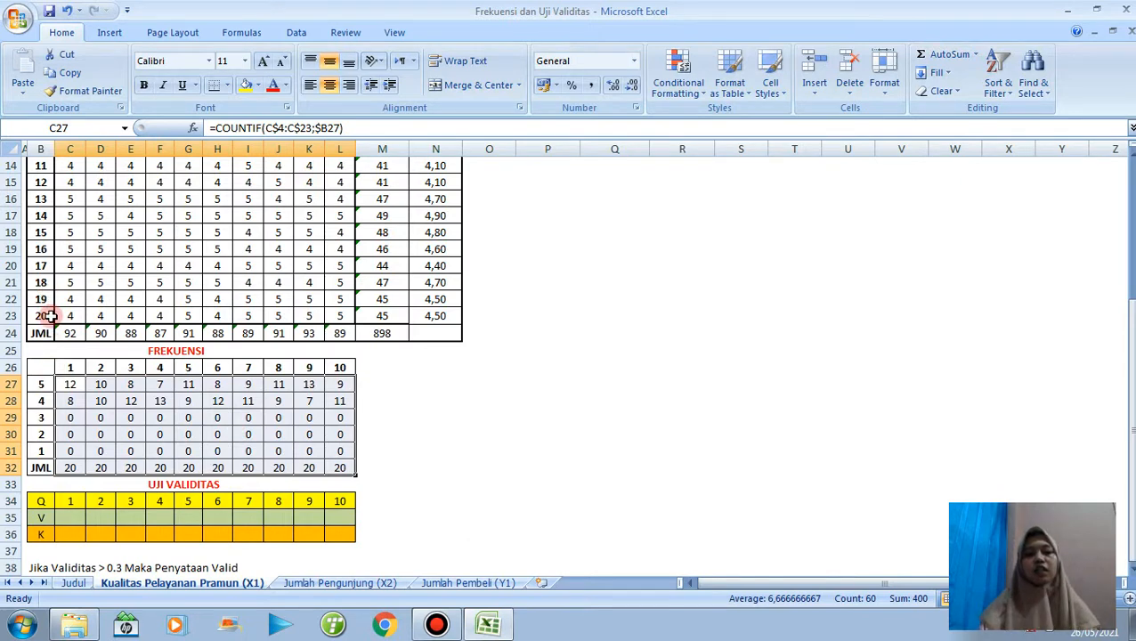
Start a PEARSON formula in C35 of the UJI VALIDITAS table with the item 1 scores C4:C23 and the total scores M4:M23.
left_click(77, 515)
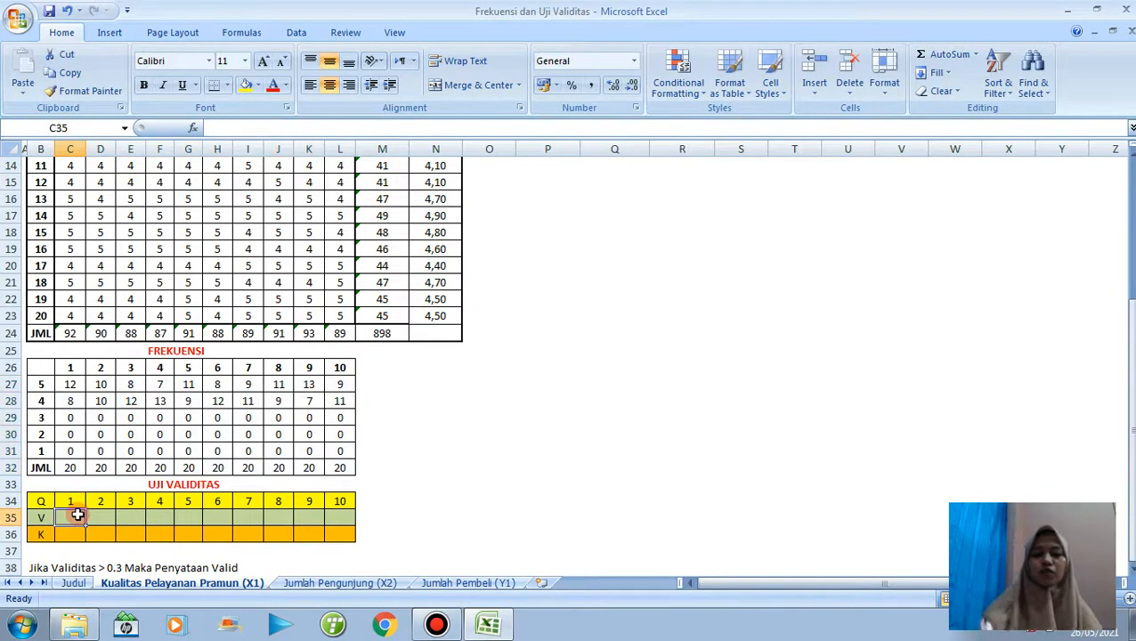
type("=pear")
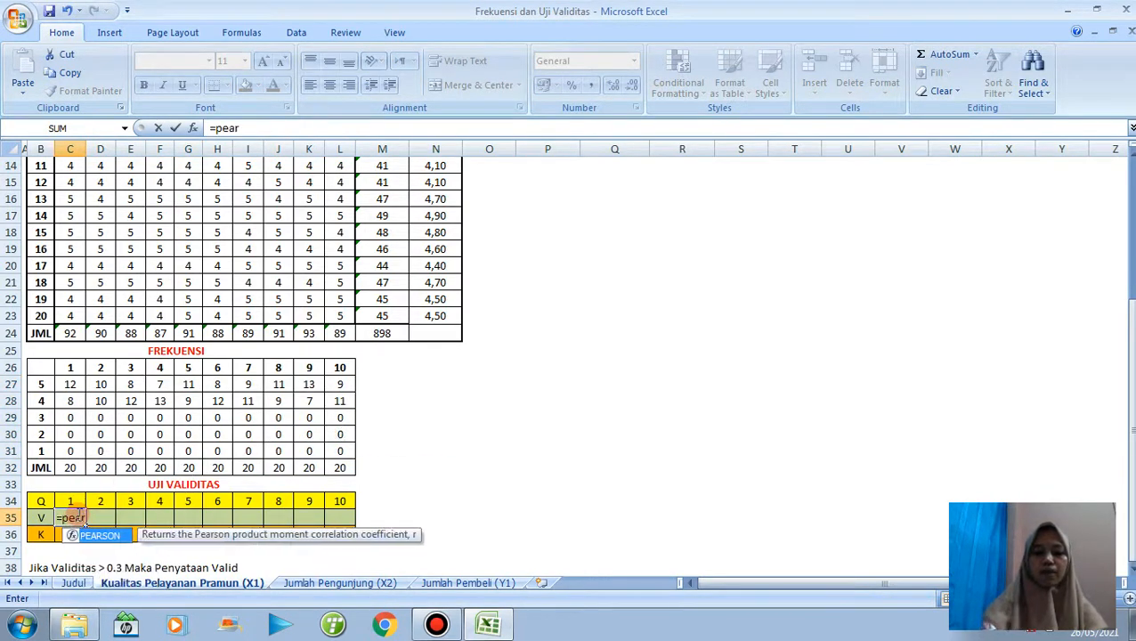
type("son(")
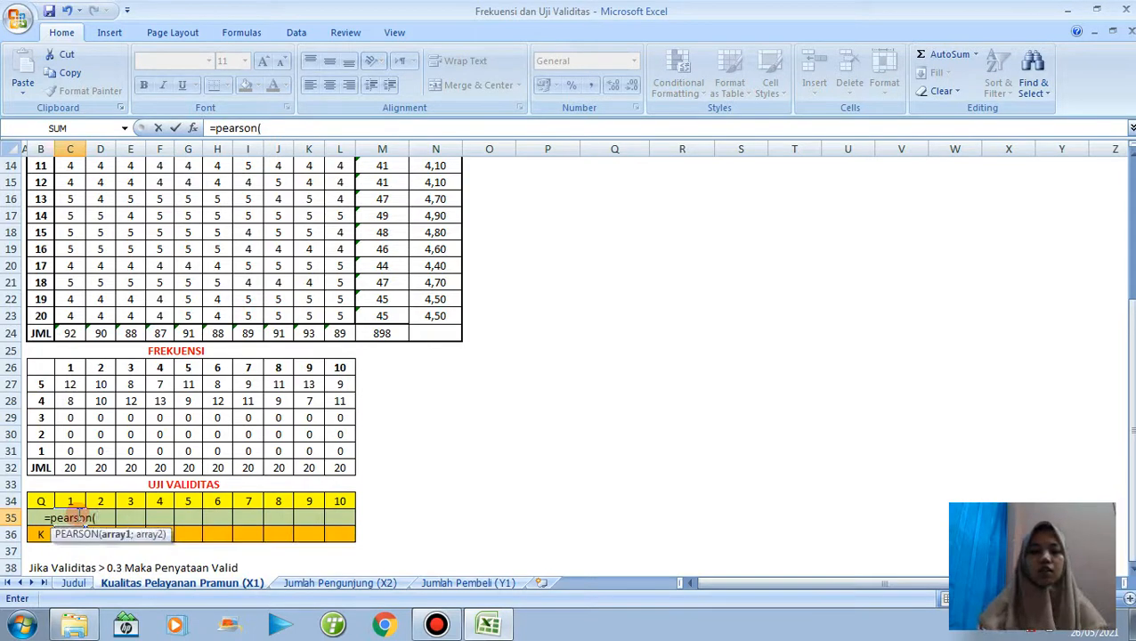
left_click_drag(73, 313, 70, 215)
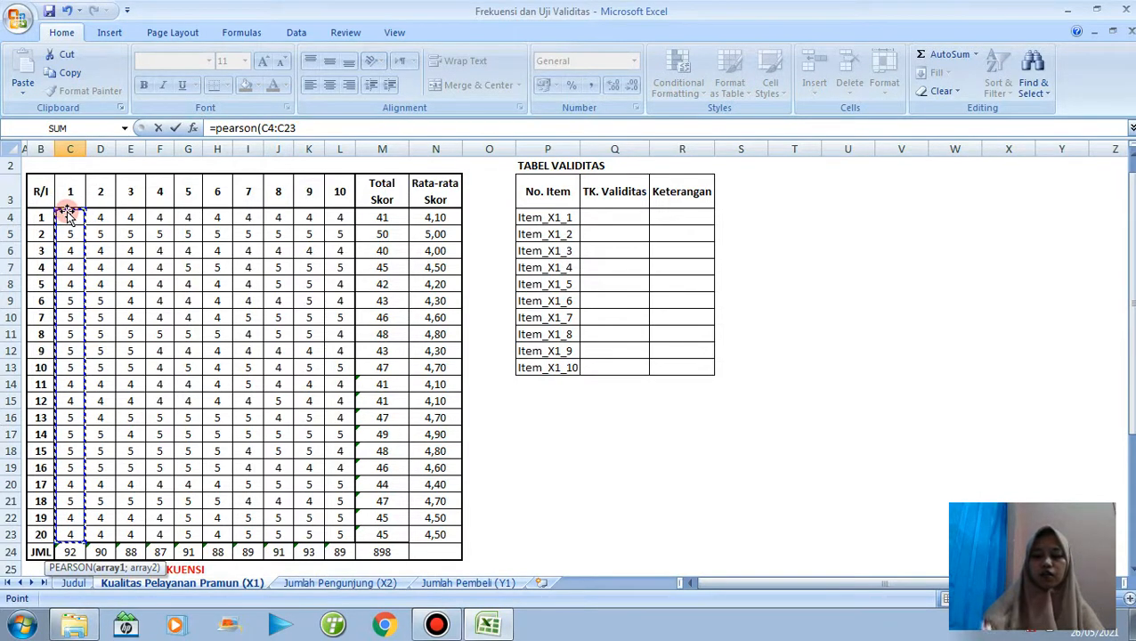
type(";")
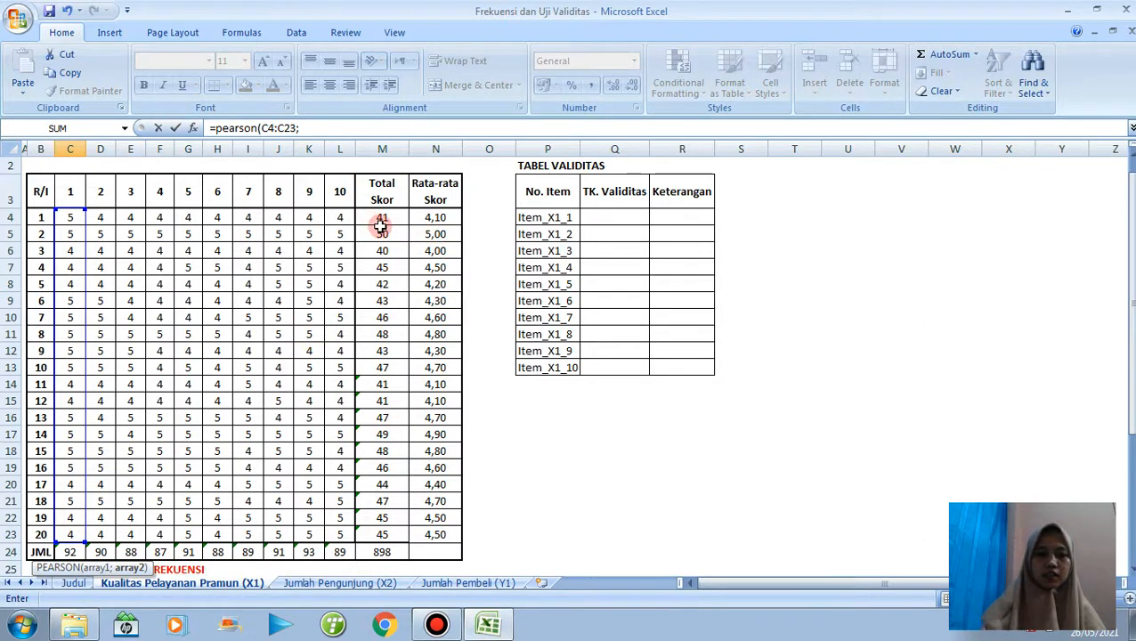
left_click_drag(381, 218, 383, 534)
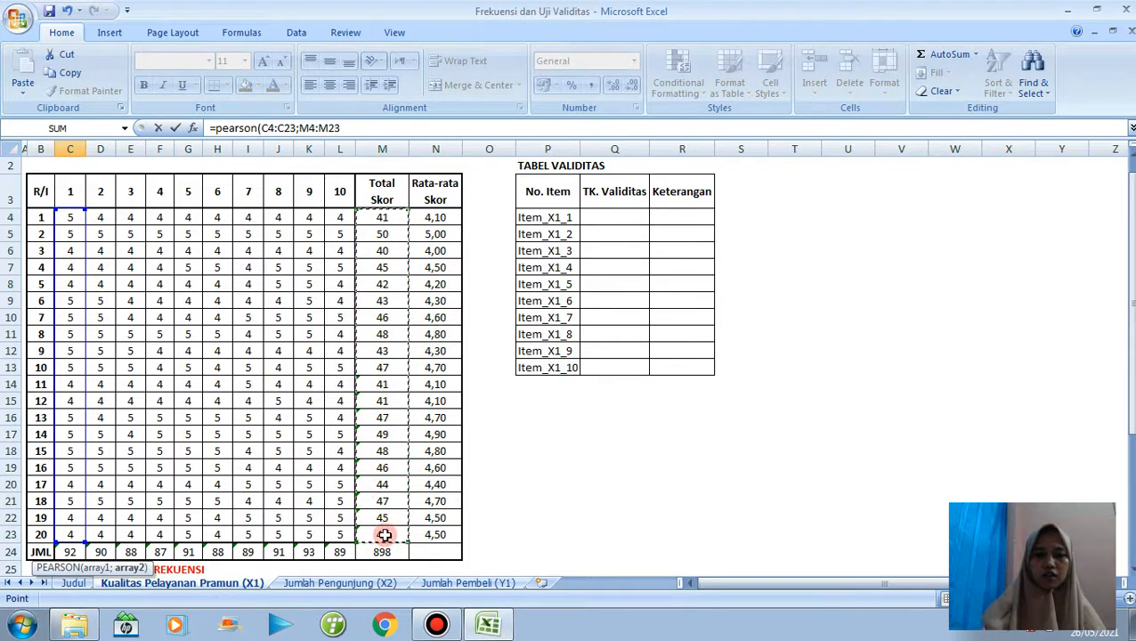
Lock the total score range as $M$4:$M$23 and complete the PEARSON formula in C35.
left_click(302, 128)
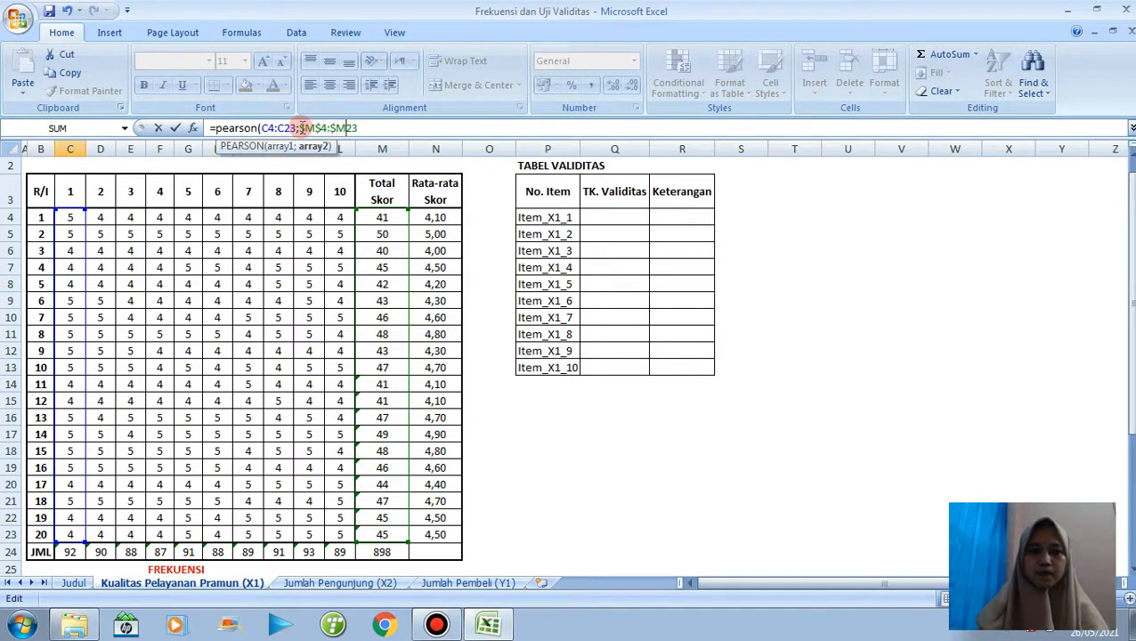
type(")")
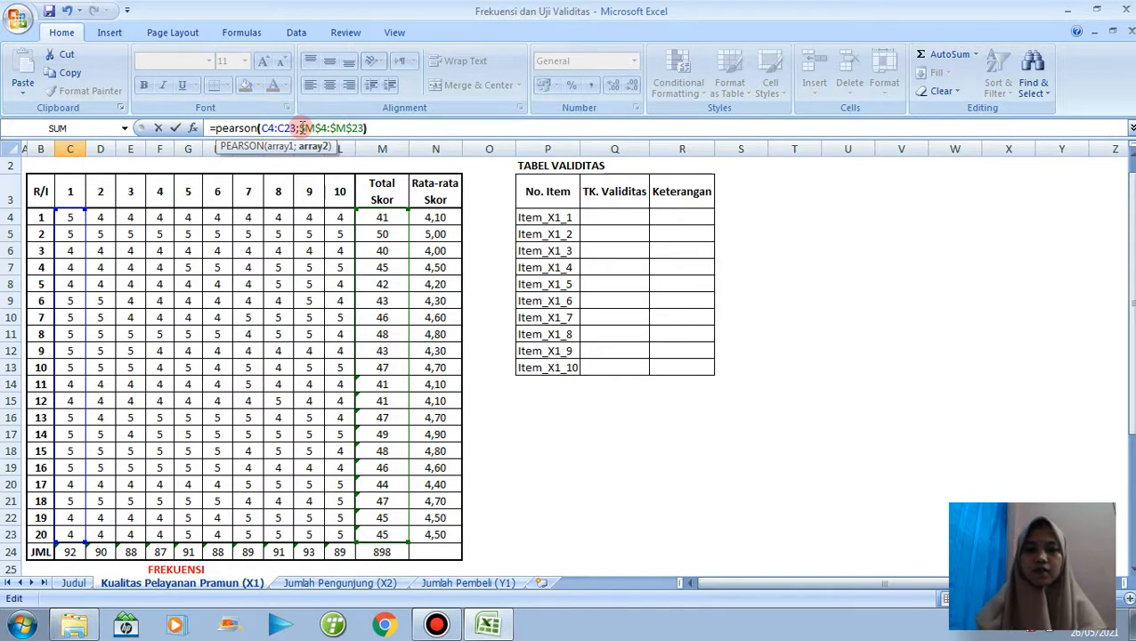
key("Return")
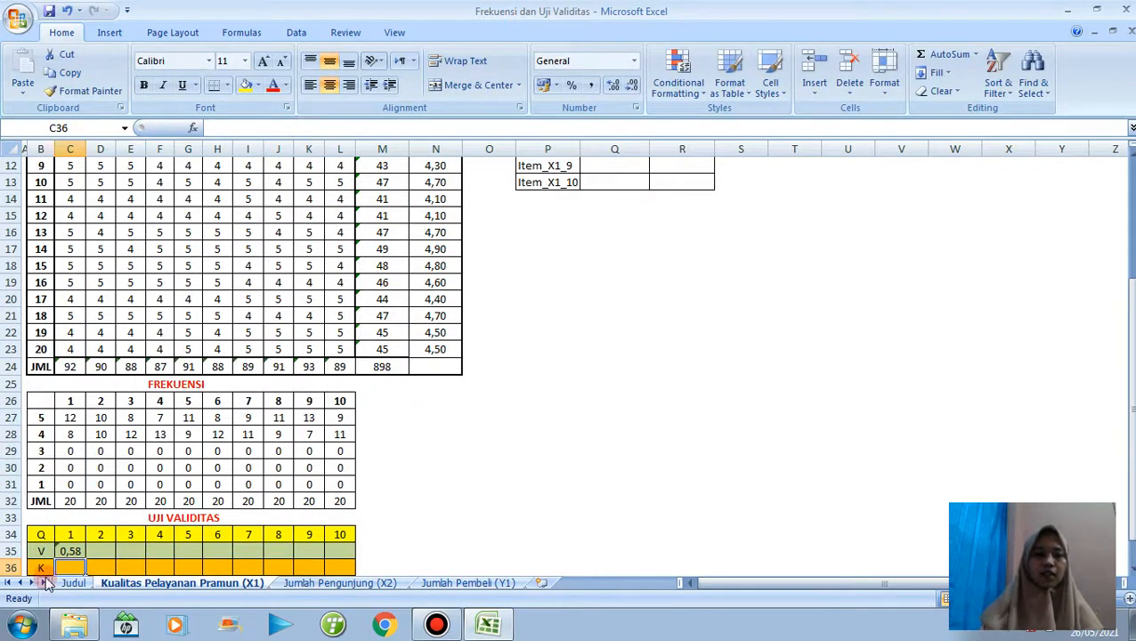
Fill the C35 PEARSON formula across to L35 and show the item 3 validity in E35 with two decimals.
left_click(71, 549)
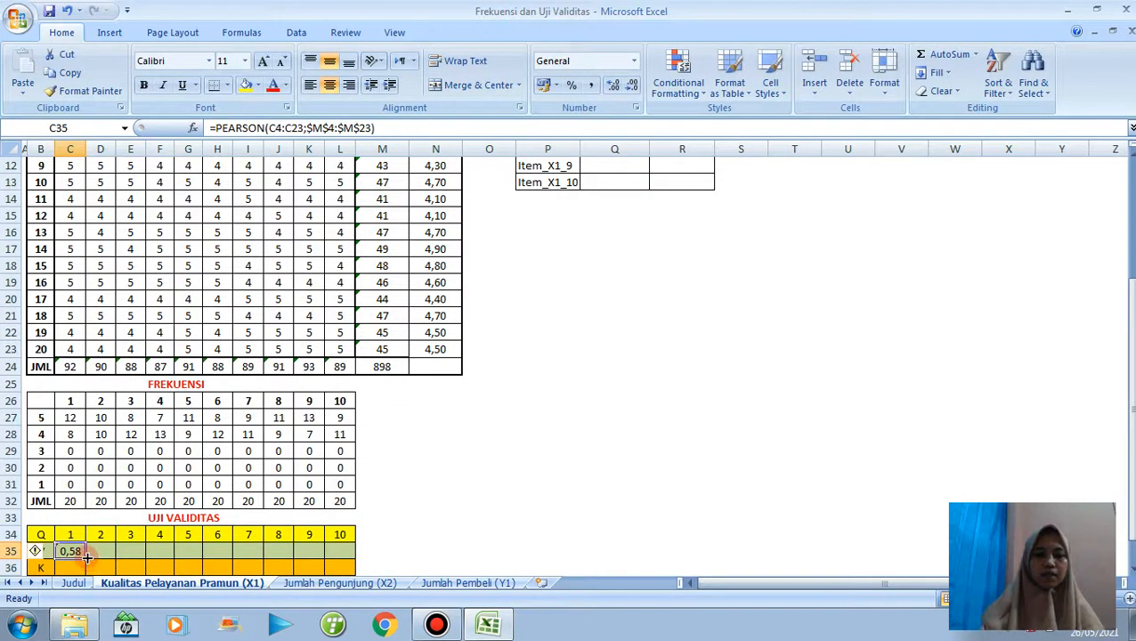
left_click_drag(87, 557, 339, 539)
left_click(132, 534)
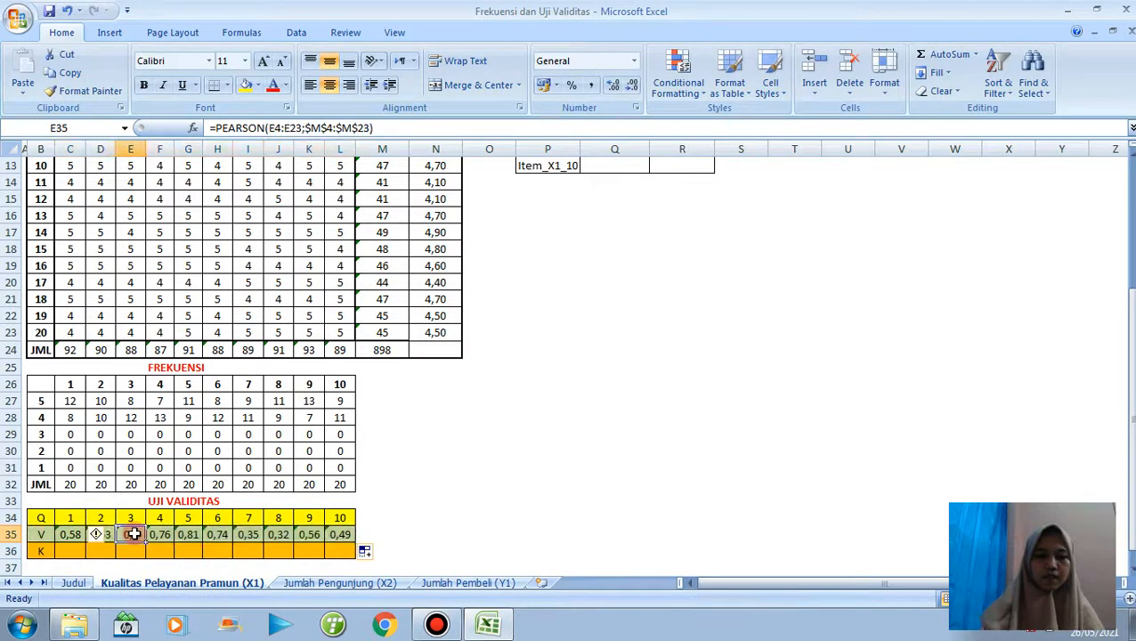
left_click(612, 89)
Start an IF formula in C36 of the K row with the condition C35>0,5, ready for the value-if-true argument.
left_click(76, 550)
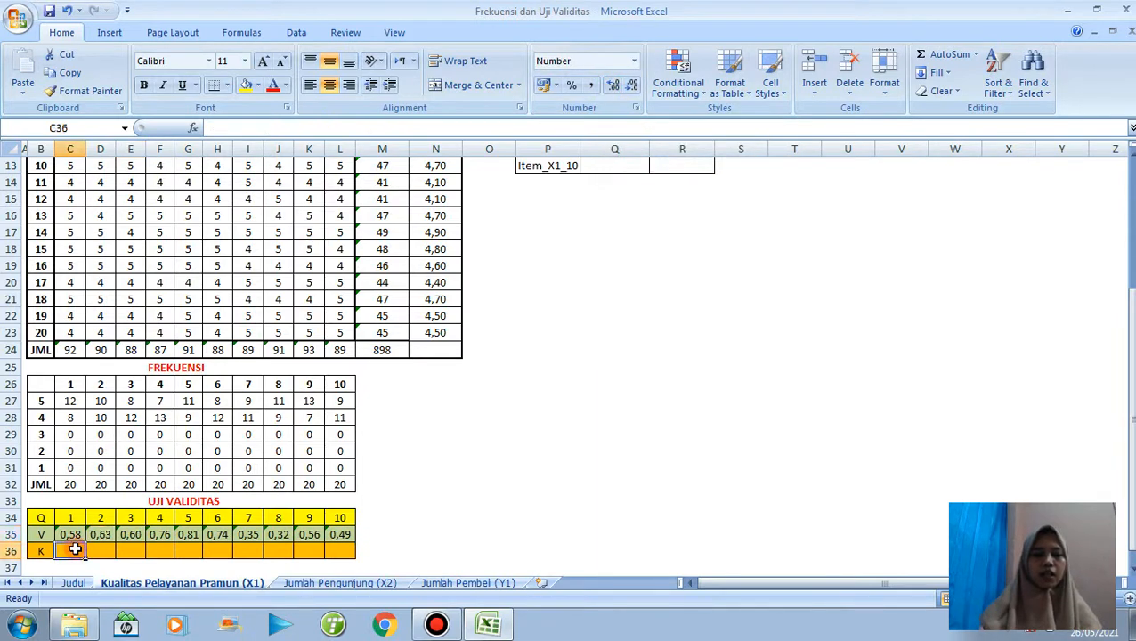
left_click_drag(1128, 398, 1129, 402)
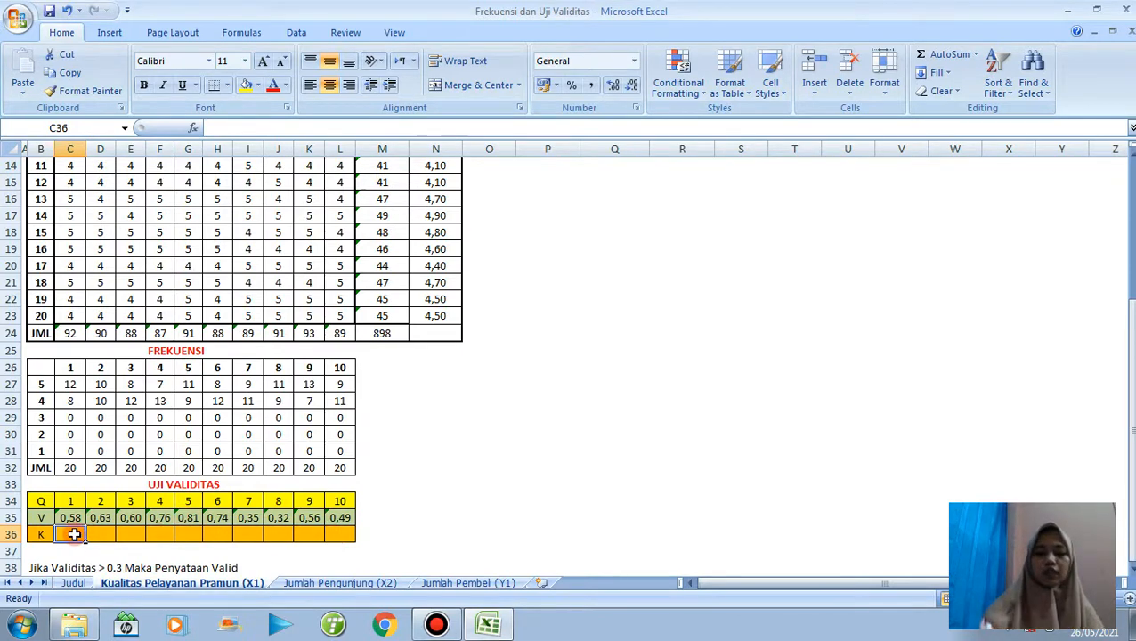
type("=if")
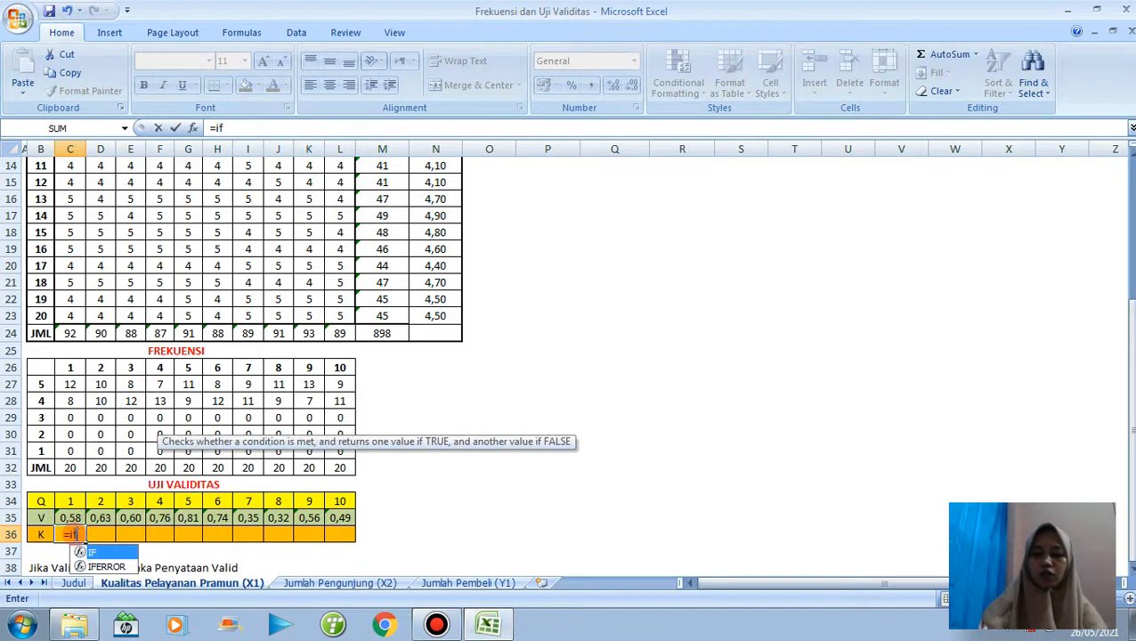
type("(")
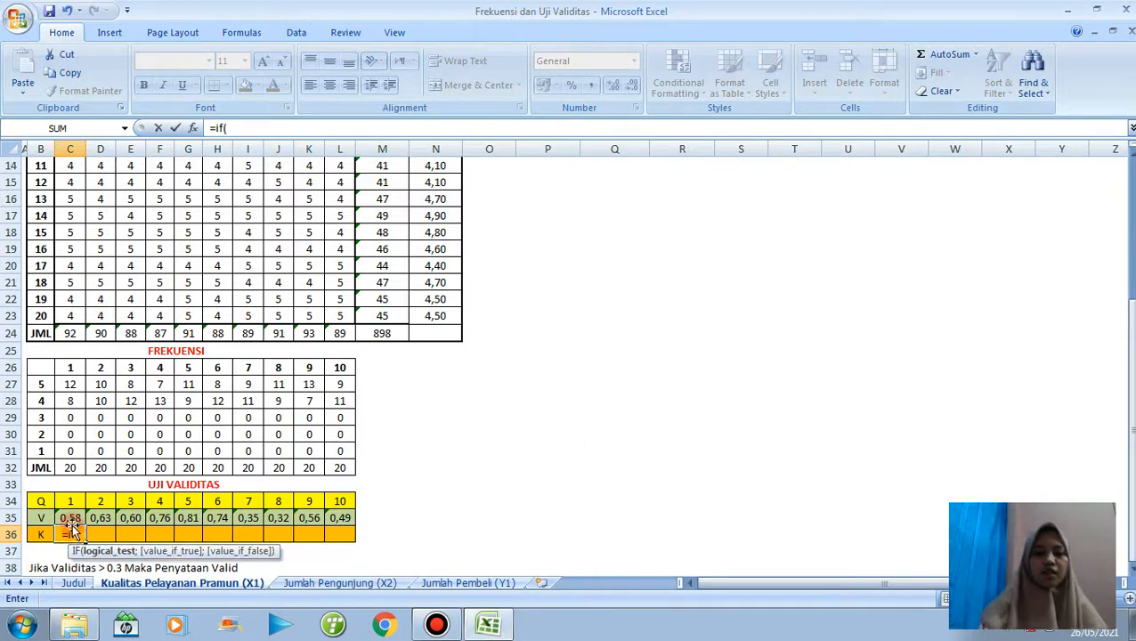
left_click(69, 518)
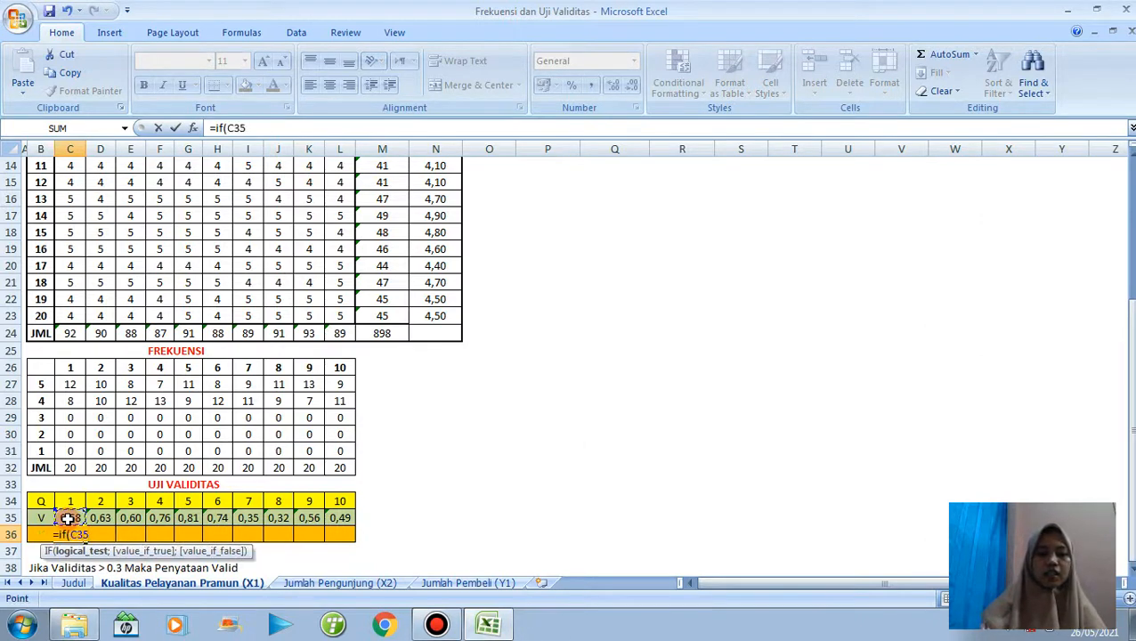
type(">")
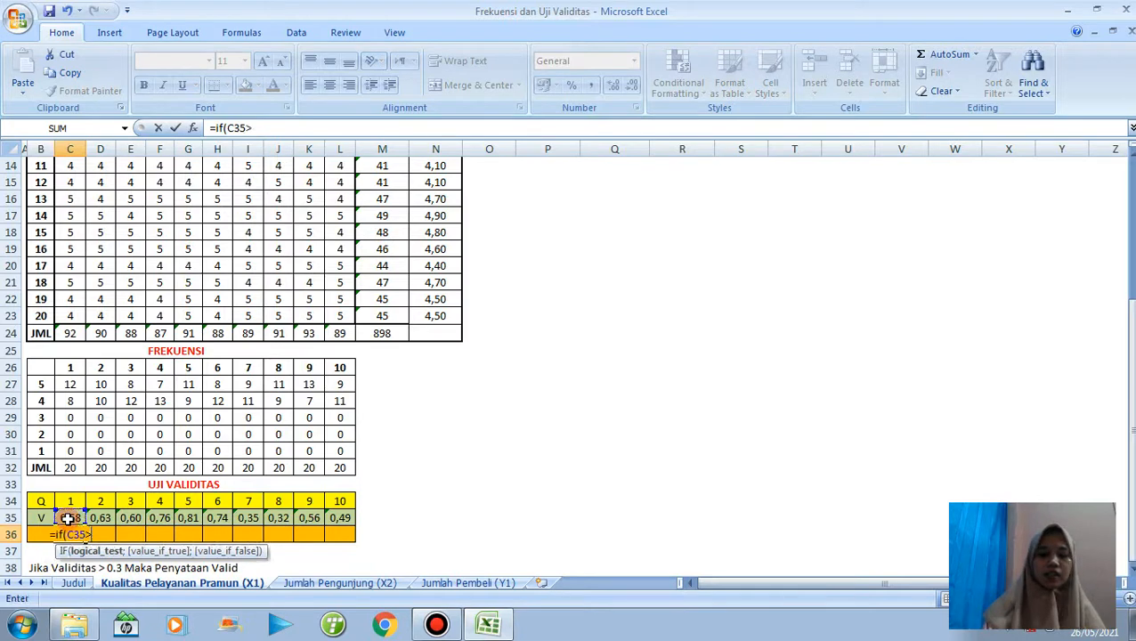
type("0")
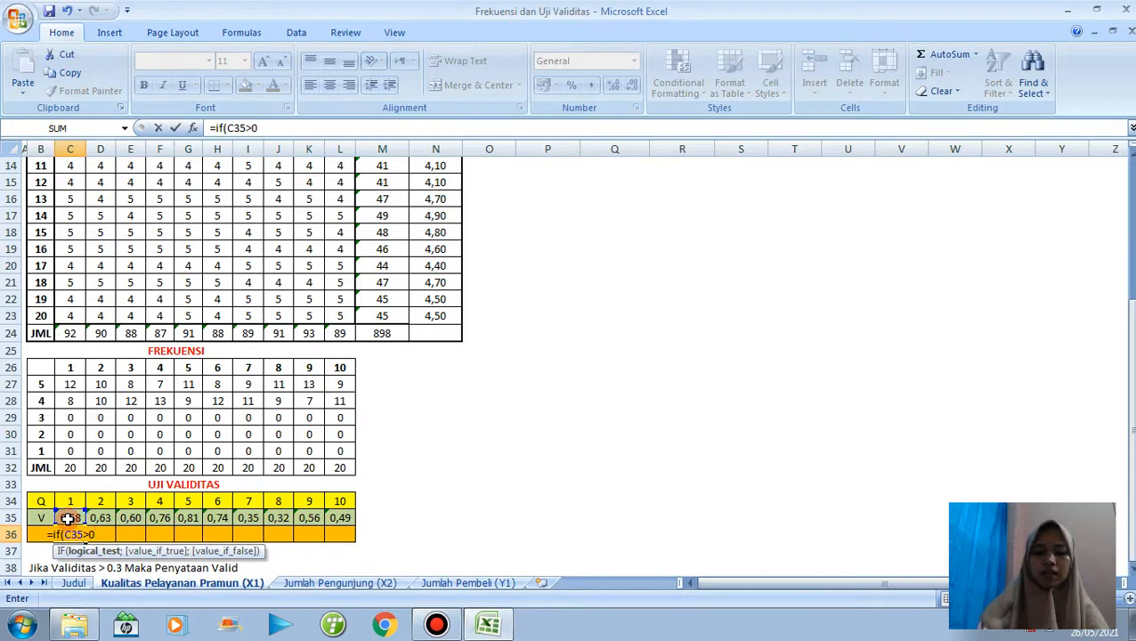
type(",5")
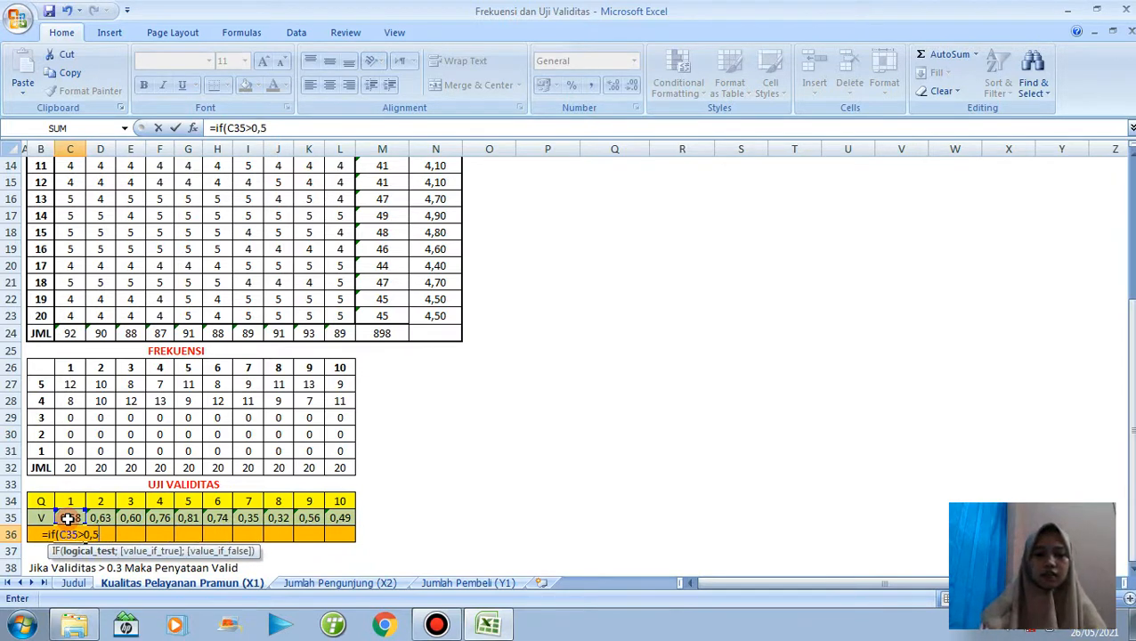
type(";")
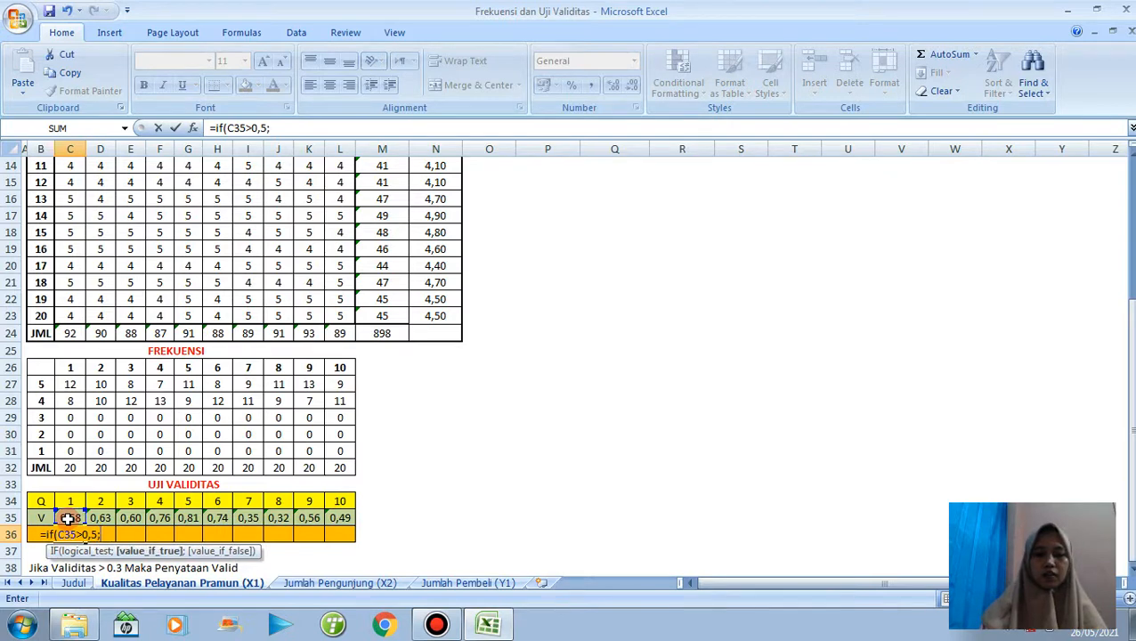
type("\"")
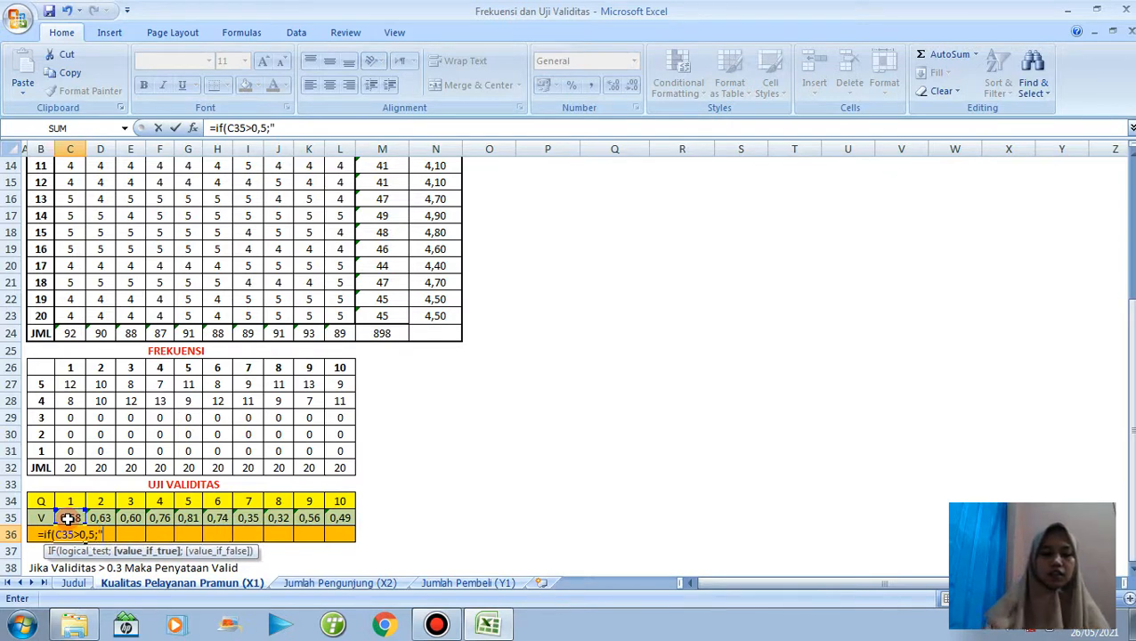
type("VAL")
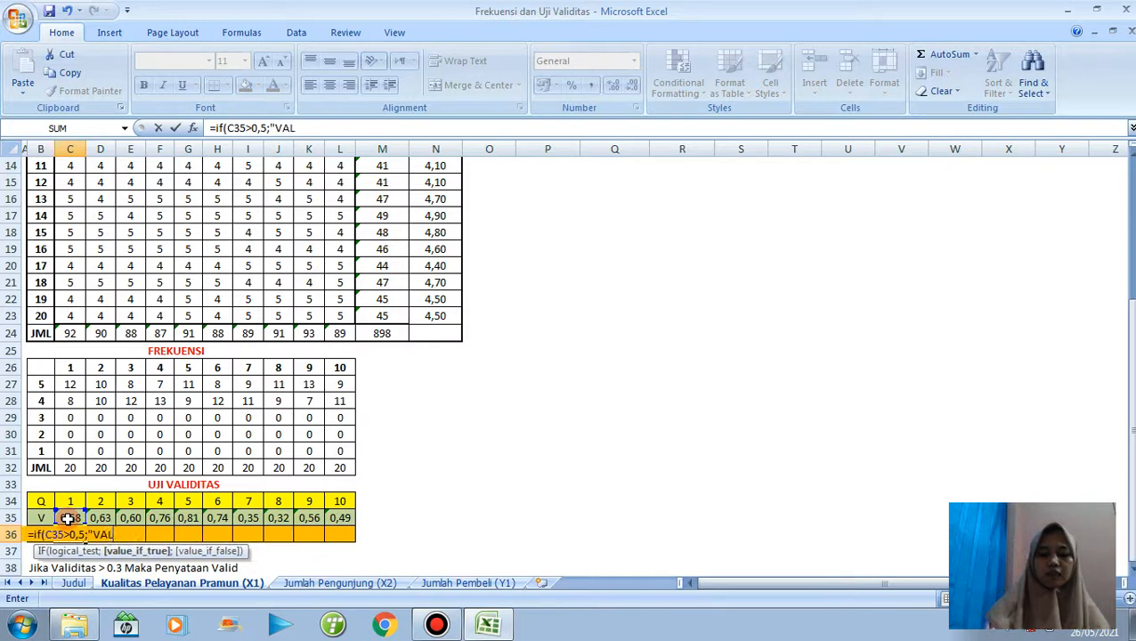
type("ID\";")
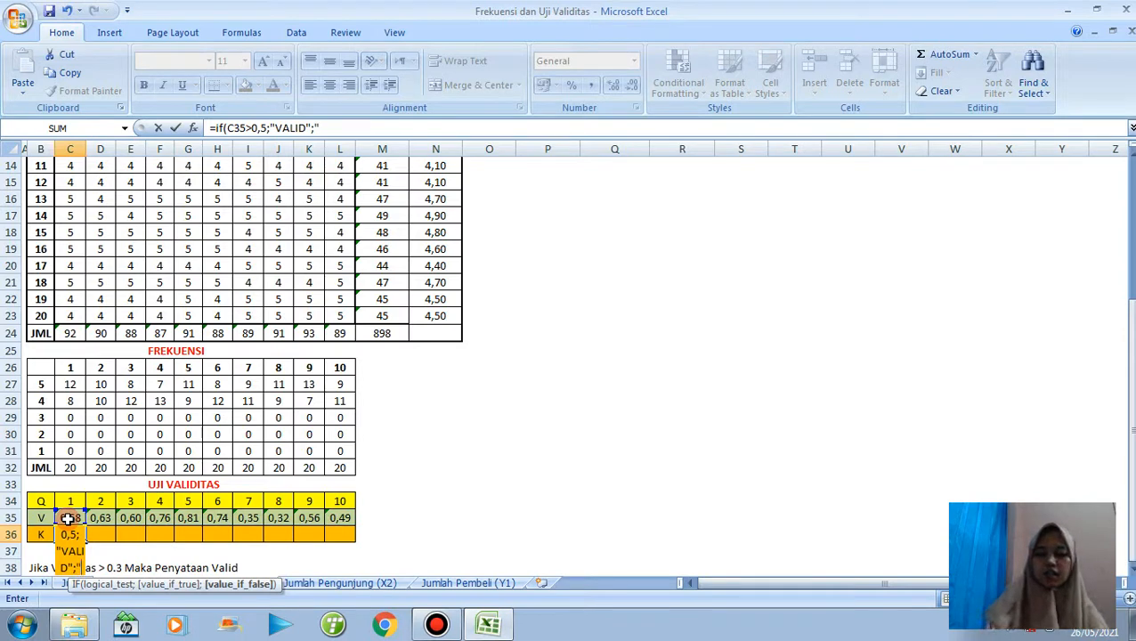
Complete the IF formula in C36 with "VALID" as the true result and "-" as the false result.
type("\"-\"")
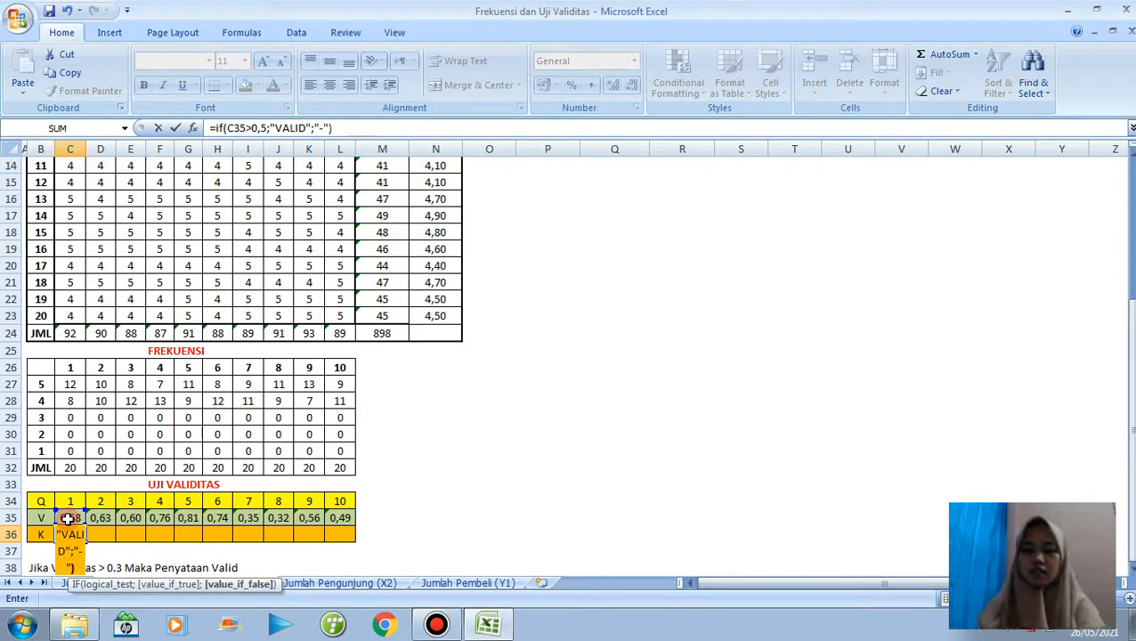
key("Return")
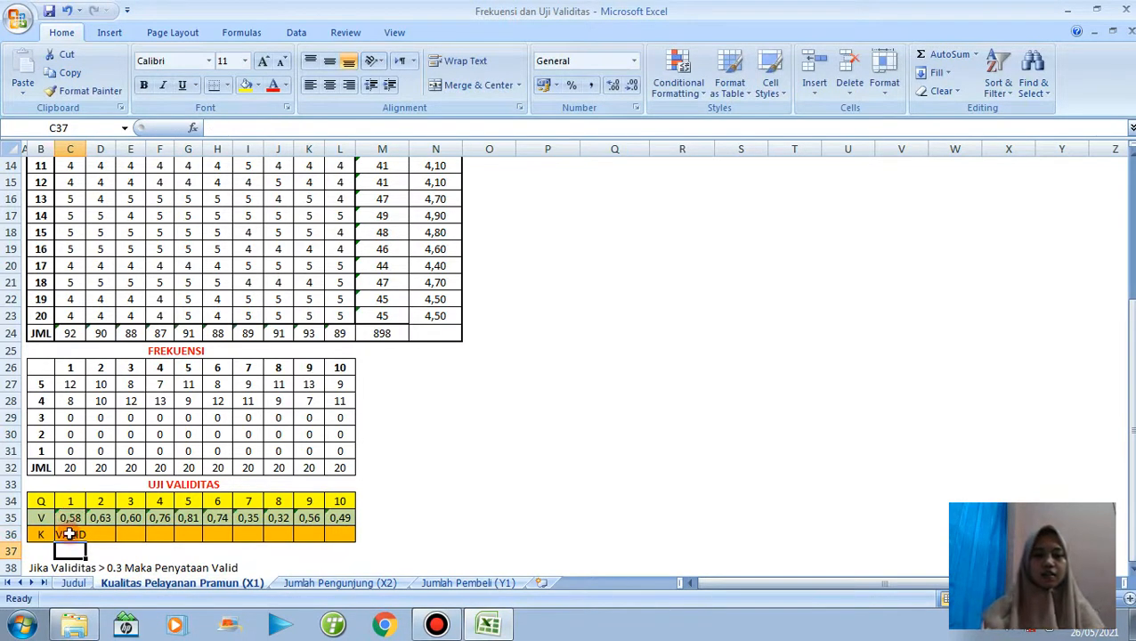
Fill the C36 IF formula across to L36 and autofit the item column widths to their contents.
left_click(81, 534)
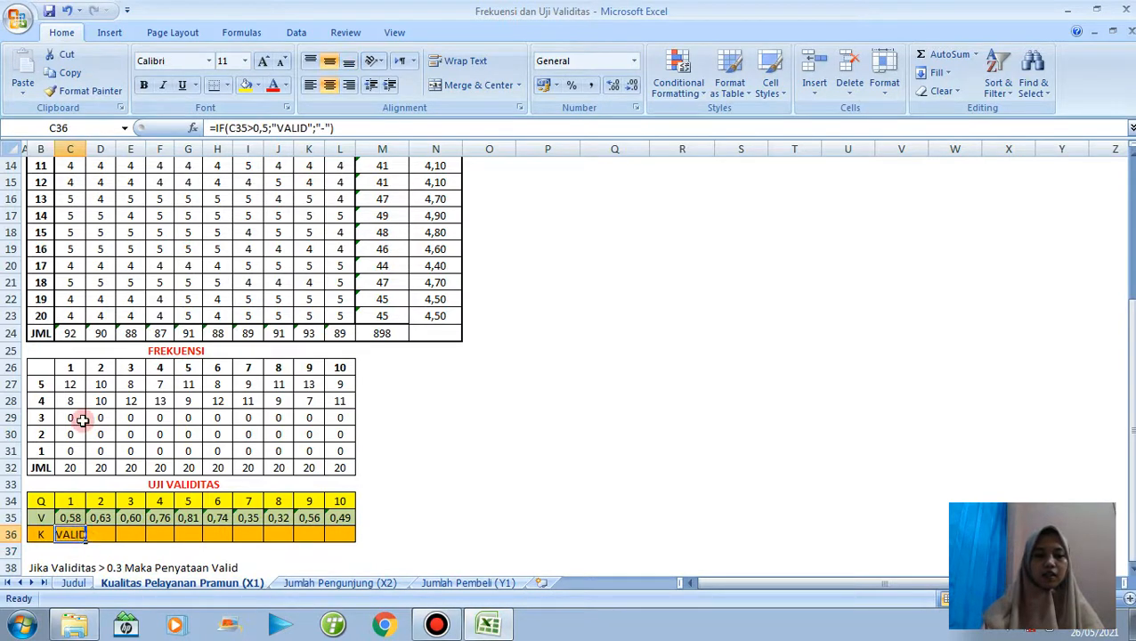
double_click(85, 148)
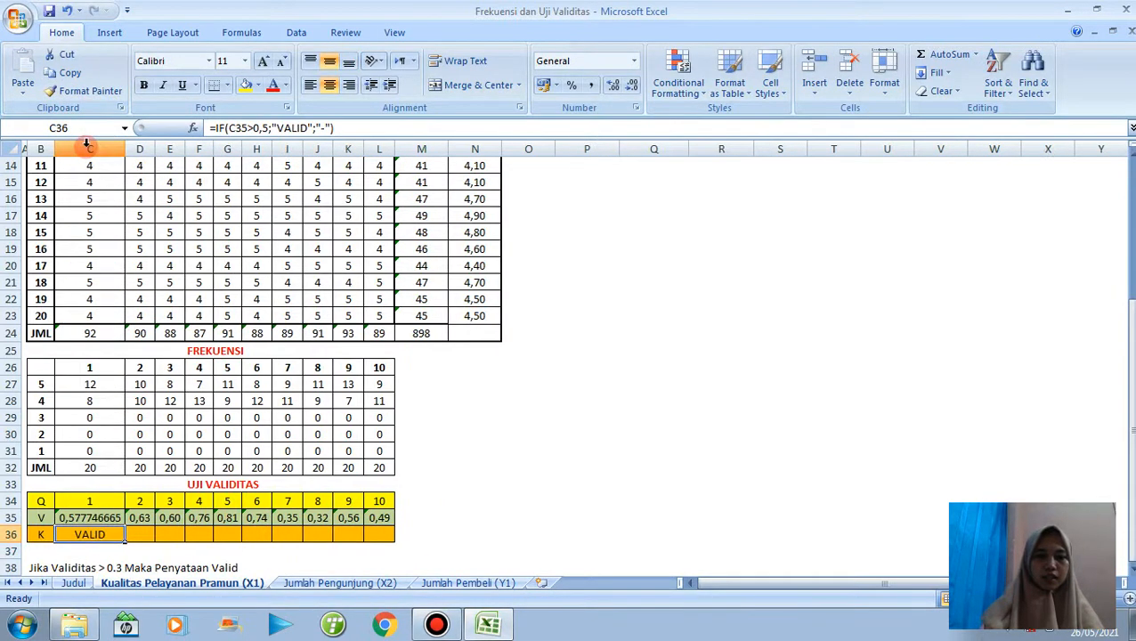
left_click_drag(125, 541, 391, 539)
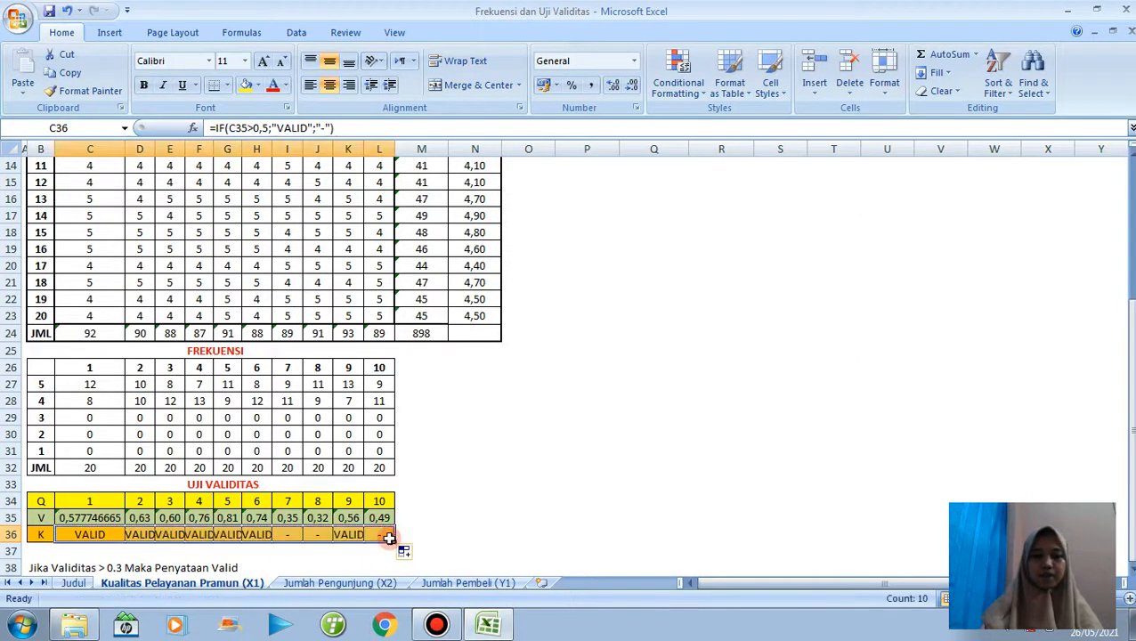
double_click(156, 144)
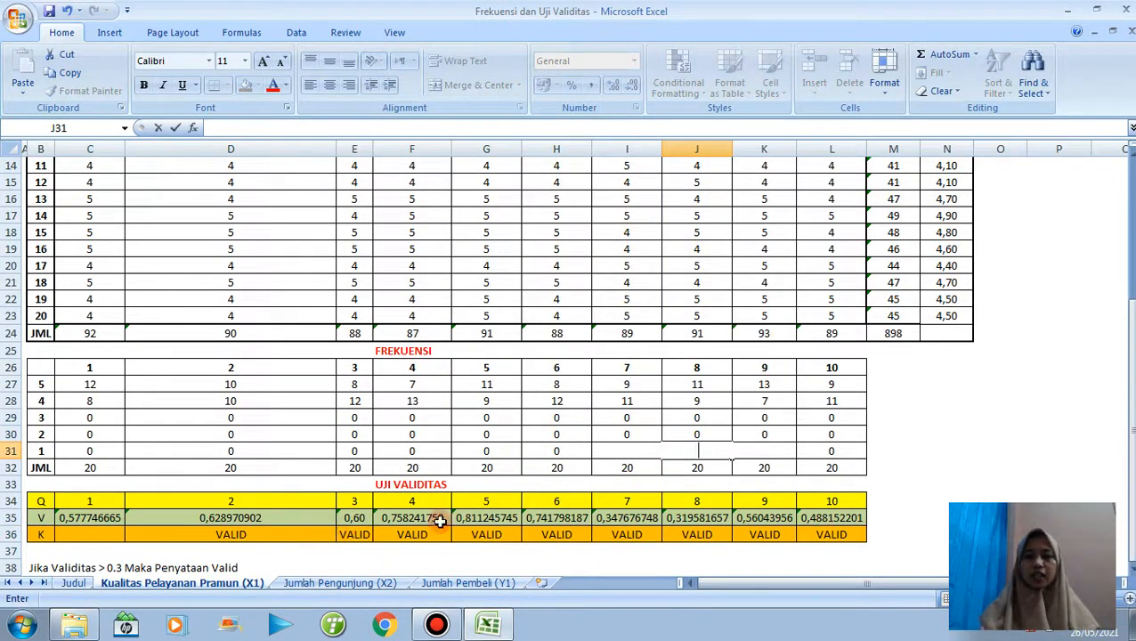
Show the item 2 validity in D35 with two decimals and fill that cell across to L35.
left_click(288, 522)
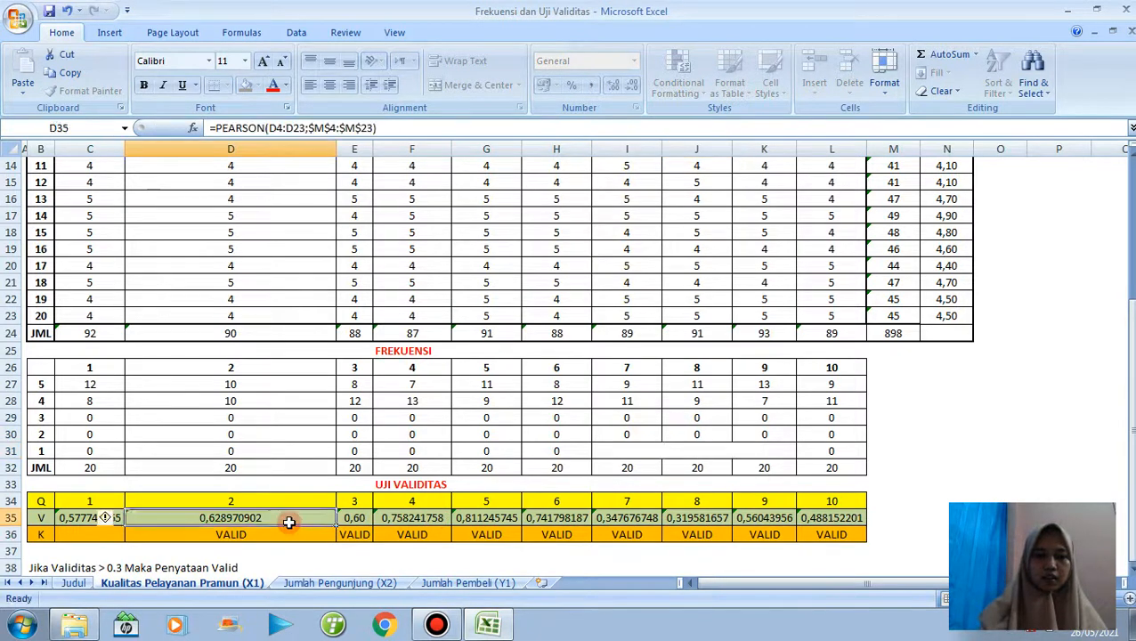
double_click(289, 522)
left_click(310, 528)
left_click(310, 518)
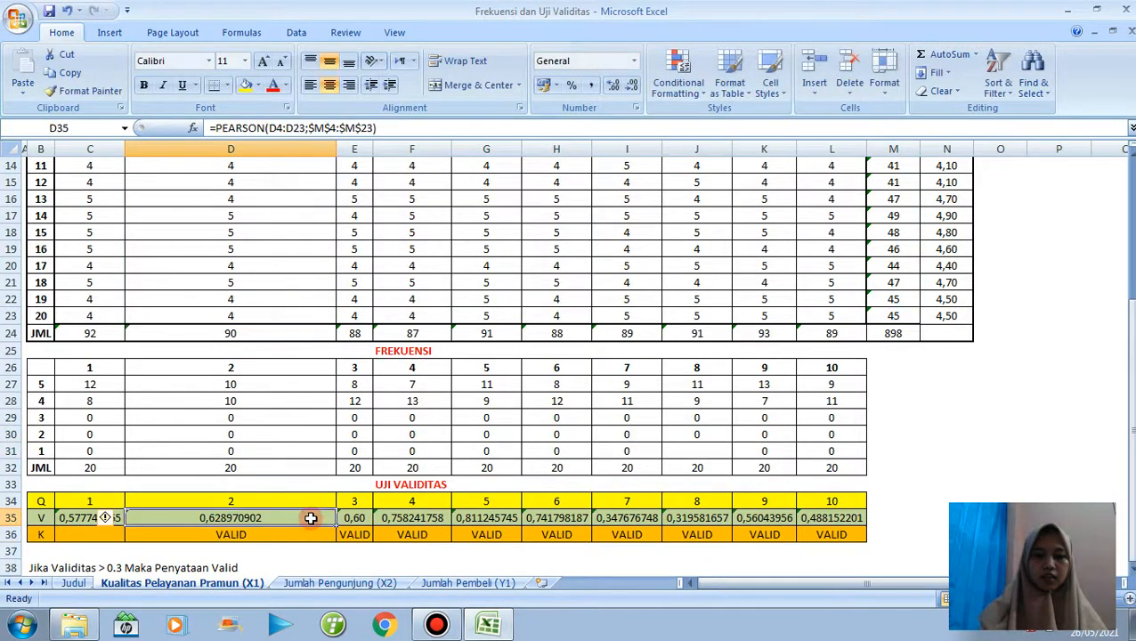
left_click(633, 84)
left_click(633, 85)
left_click(633, 84)
left_click(633, 85)
left_click(633, 84)
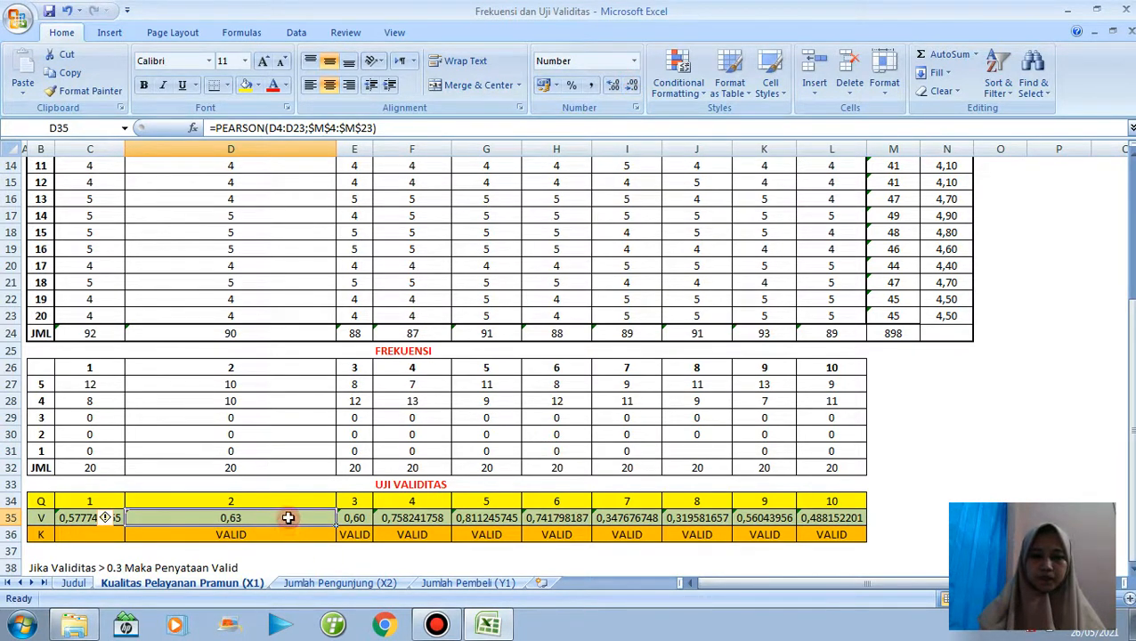
left_click_drag(338, 526, 844, 513)
left_click(908, 514)
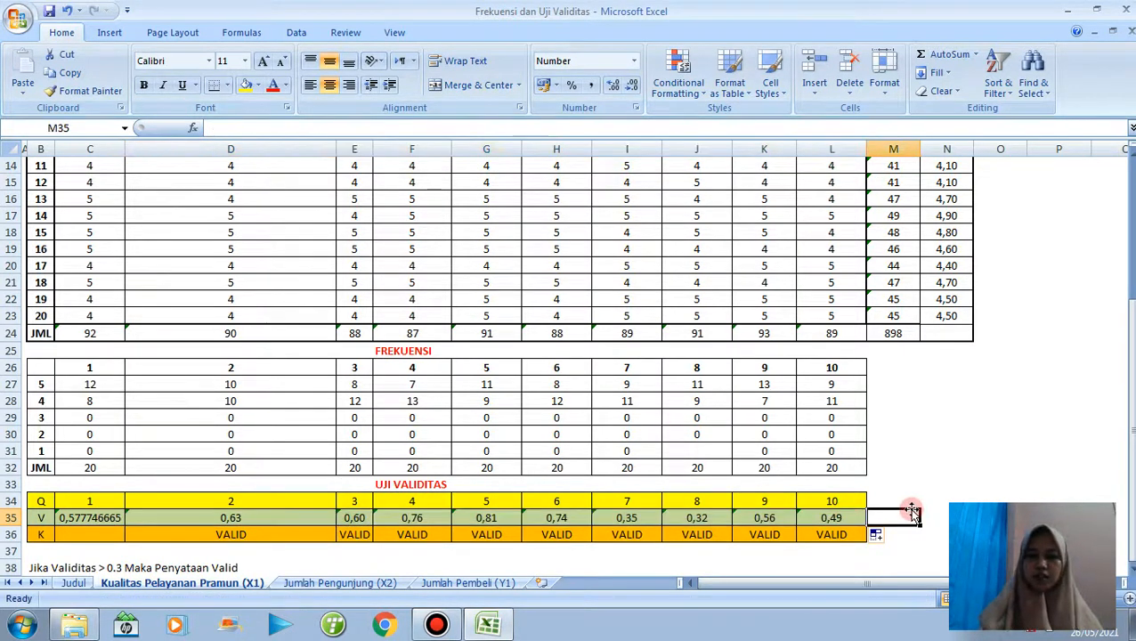
Copy the item validity values in D35:L35 of the UJI VALIDITAS table.
left_click_drag(825, 586, 946, 587)
left_click_drag(1132, 469, 1131, 267)
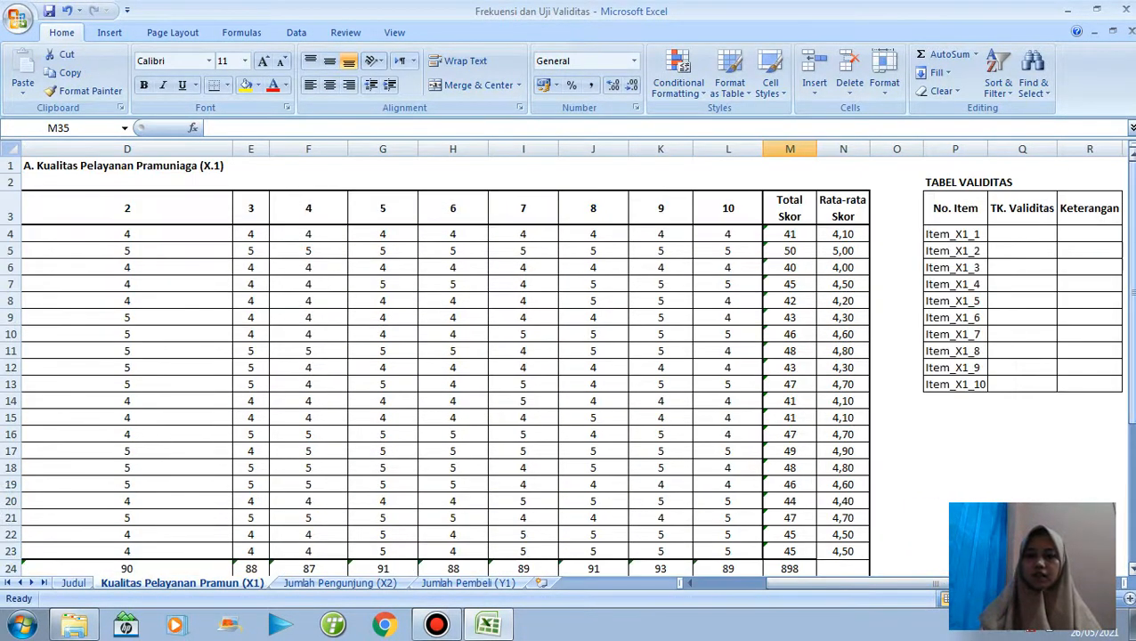
left_click(1022, 236)
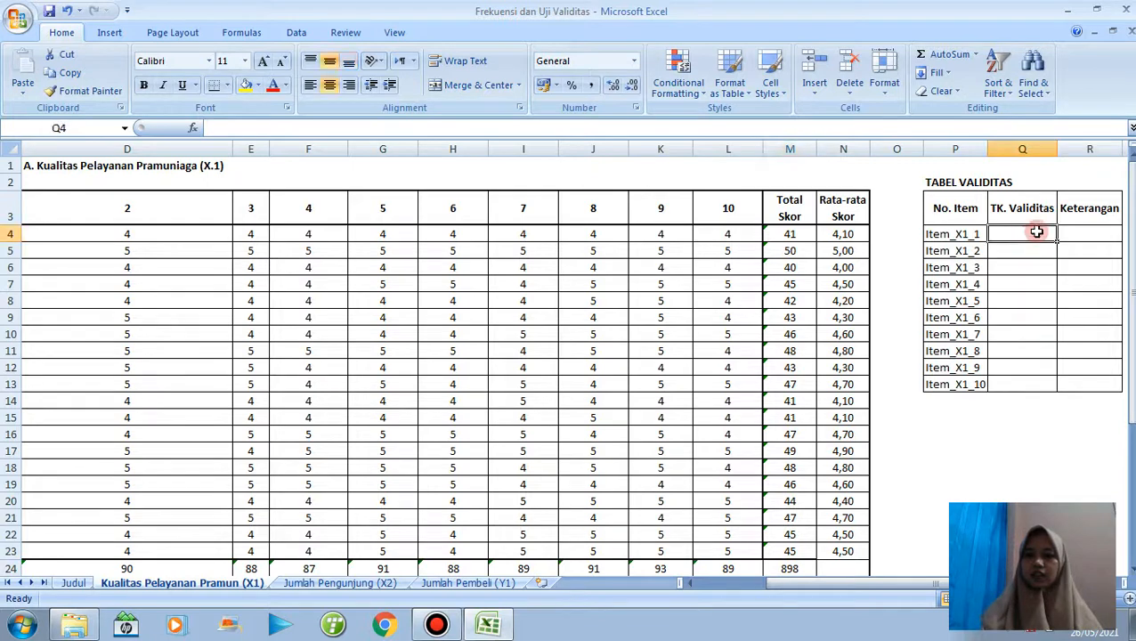
left_click_drag(1130, 240, 1131, 263)
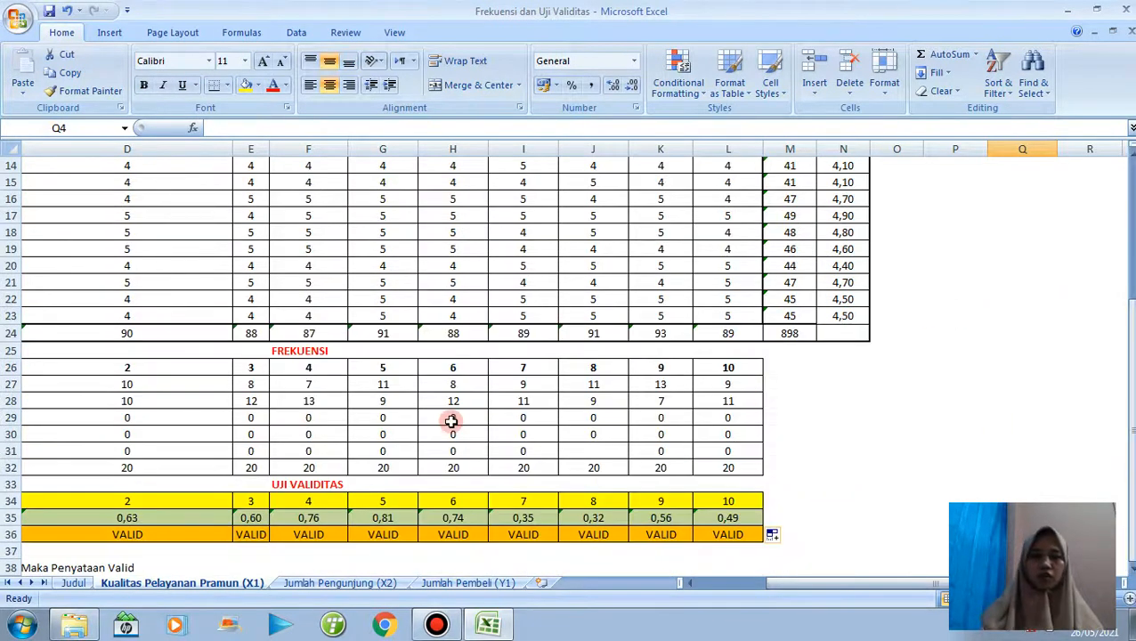
left_click(189, 517)
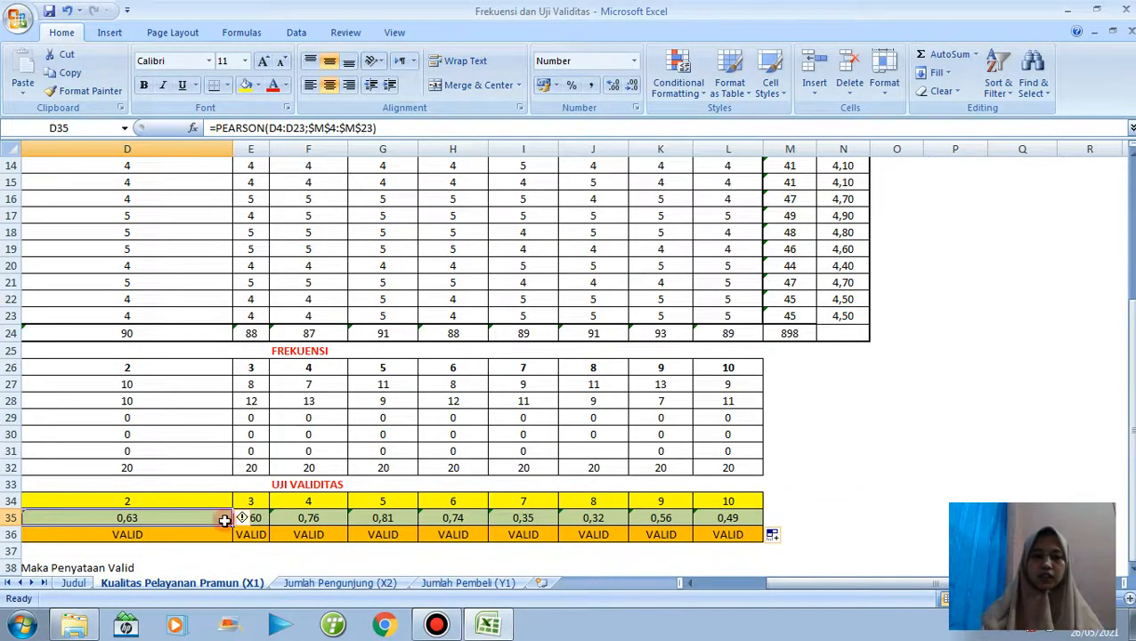
left_click_drag(232, 526, 739, 520)
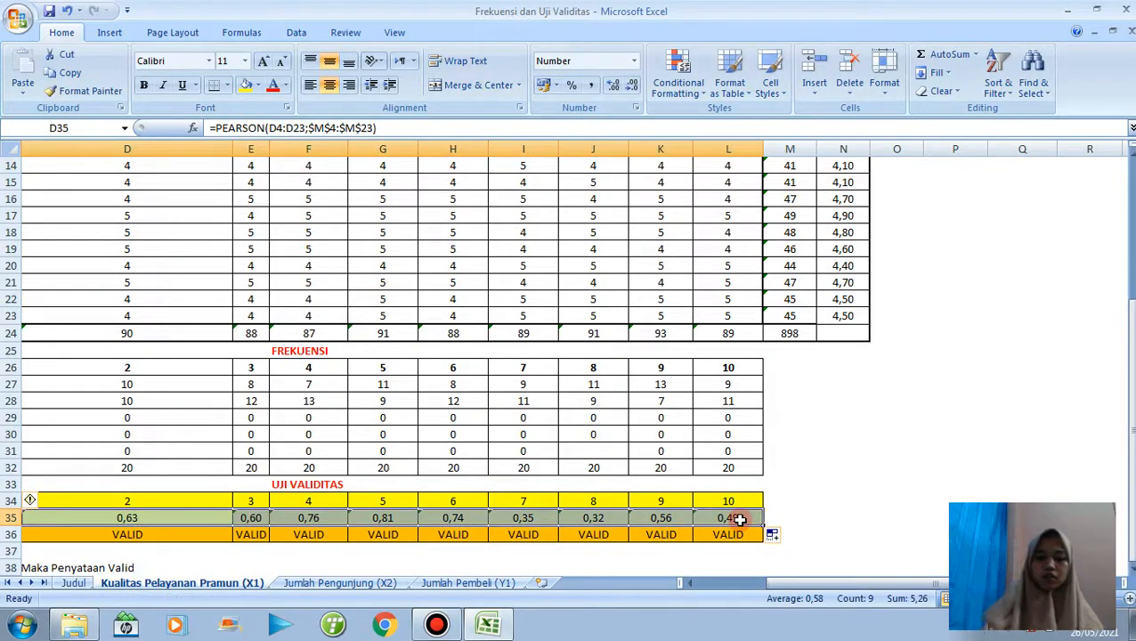
key("ctrl+c")
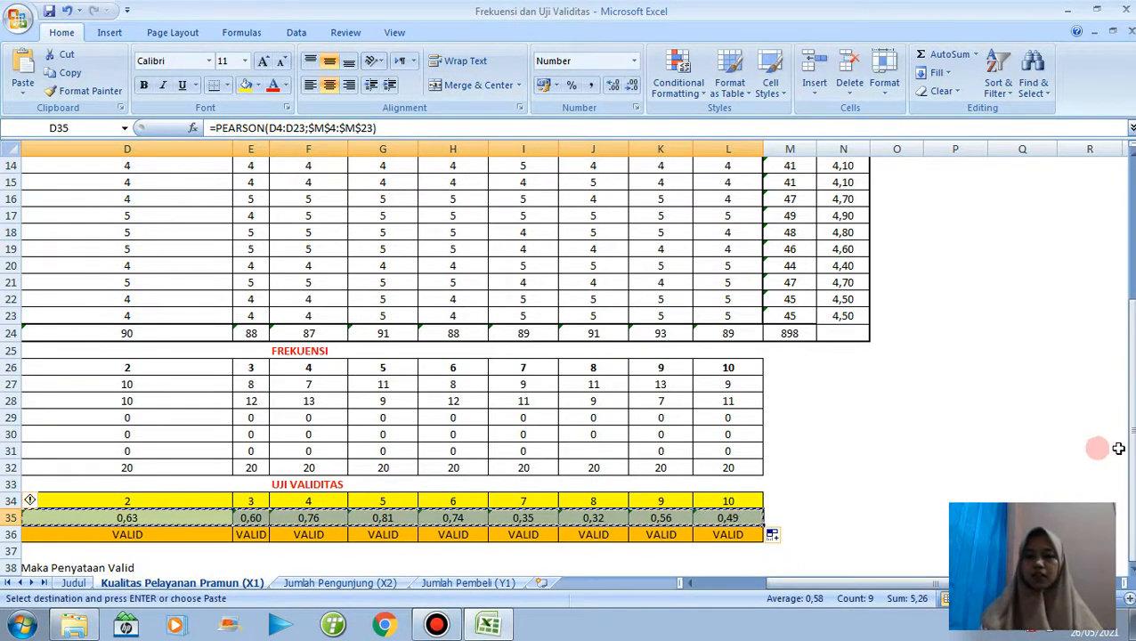
Paste the copied validity values into TABEL VALIDITAS from Q4 down, as transposed values only.
left_click_drag(1129, 445, 1129, 160)
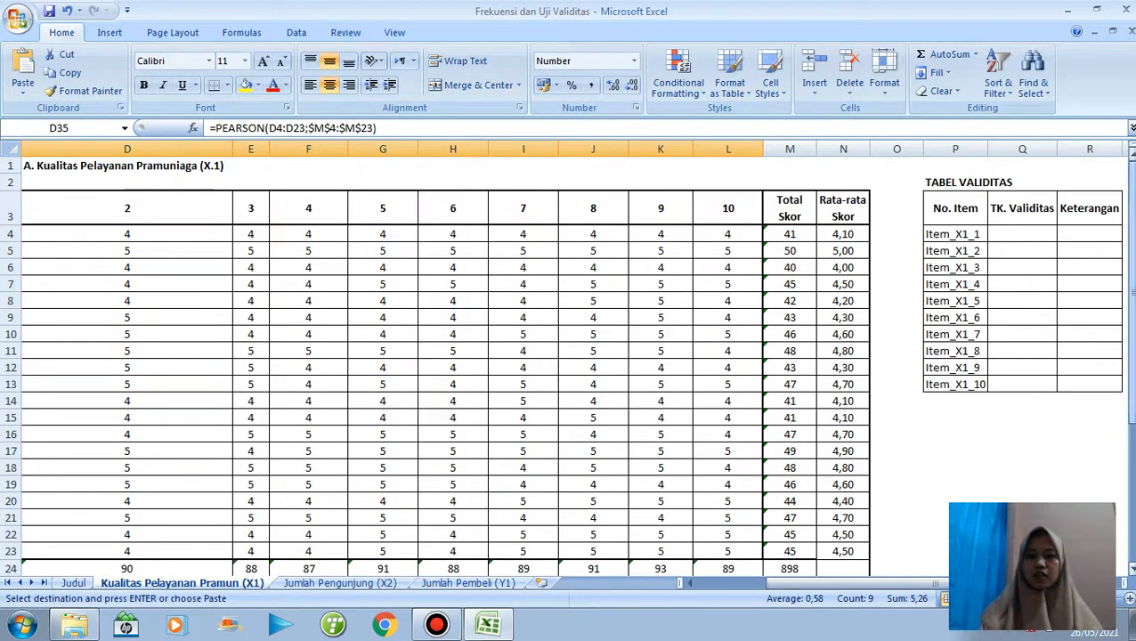
left_click(1014, 234)
right_click(1015, 236)
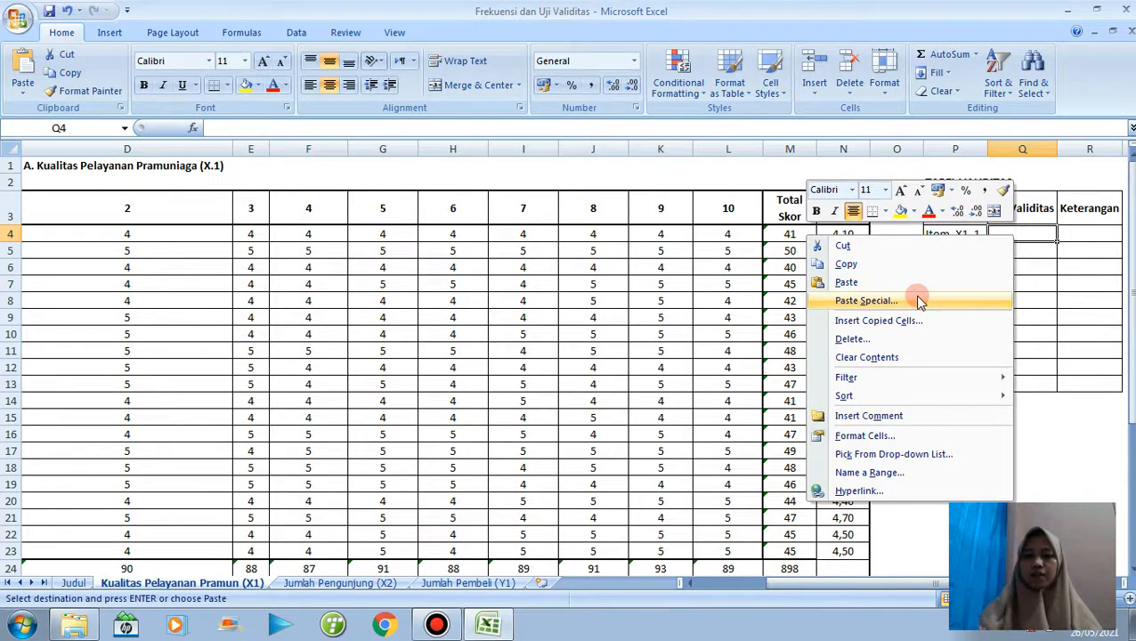
left_click(866, 301)
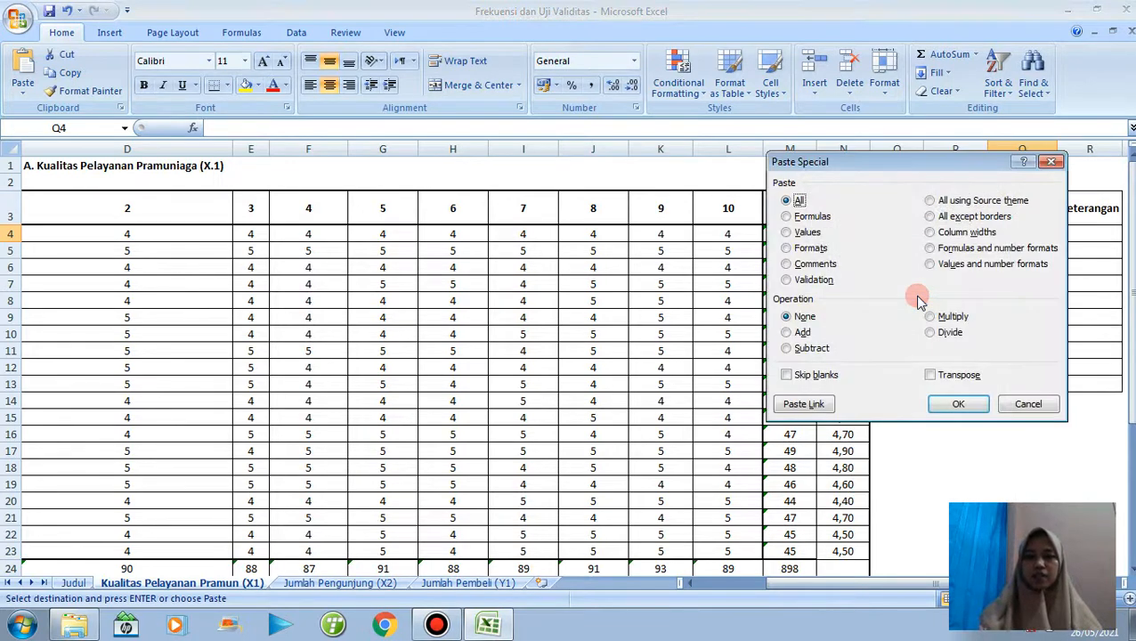
left_click(787, 233)
left_click(931, 375)
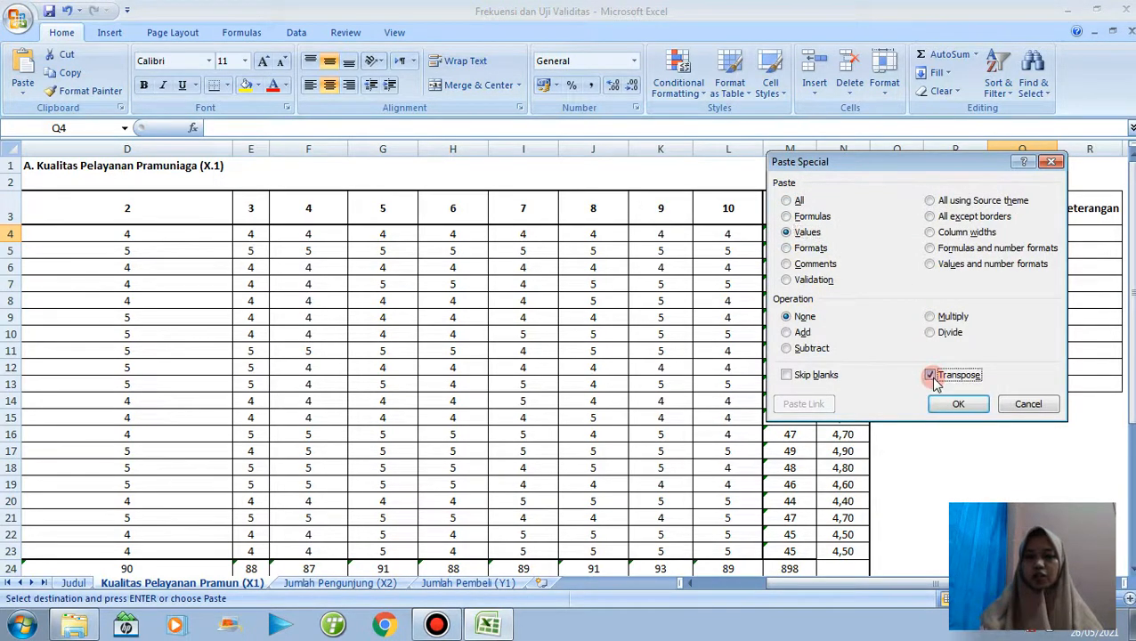
left_click(953, 403)
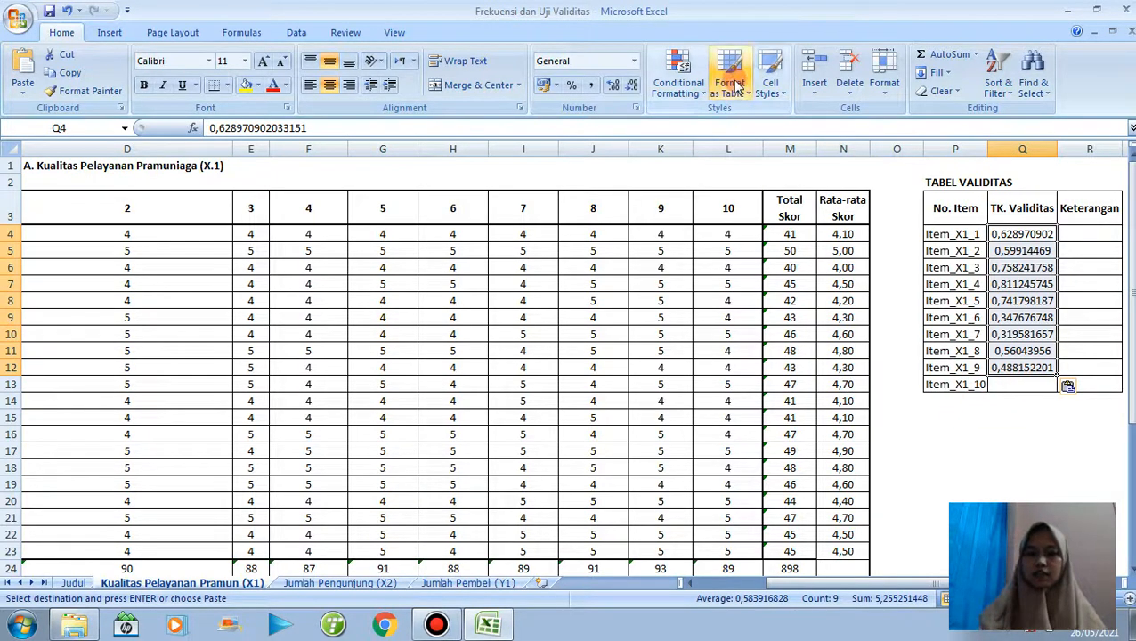
Show the pasted TK. Validitas values in Q4:Q12 with two decimals.
left_click(633, 84)
left_click(633, 85)
left_click(632, 85)
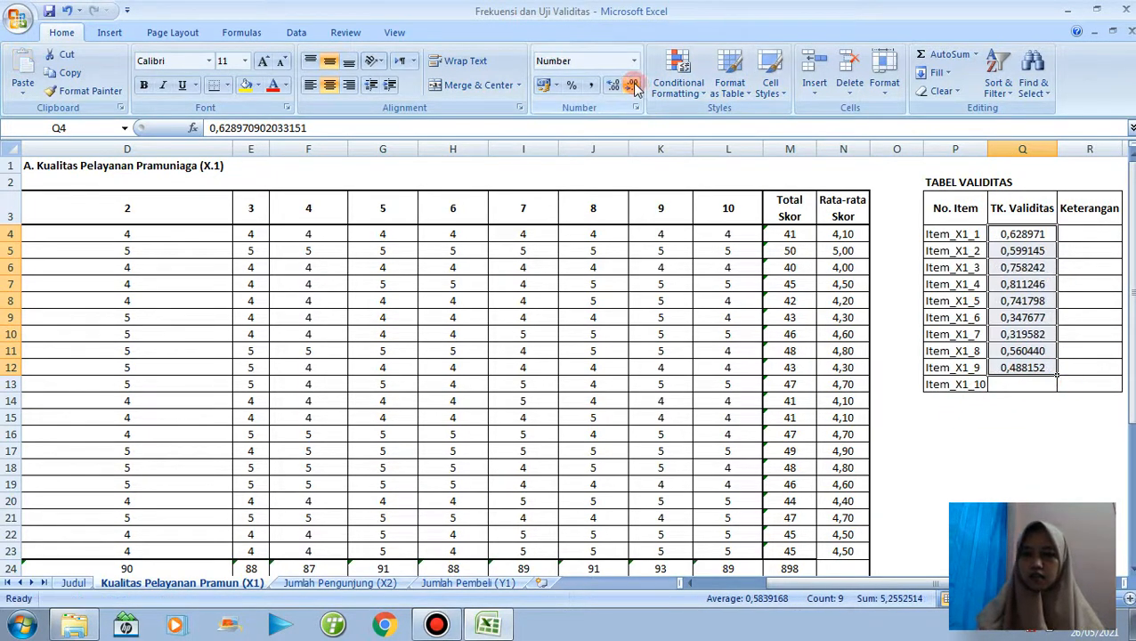
left_click(633, 85)
left_click(633, 84)
left_click(633, 85)
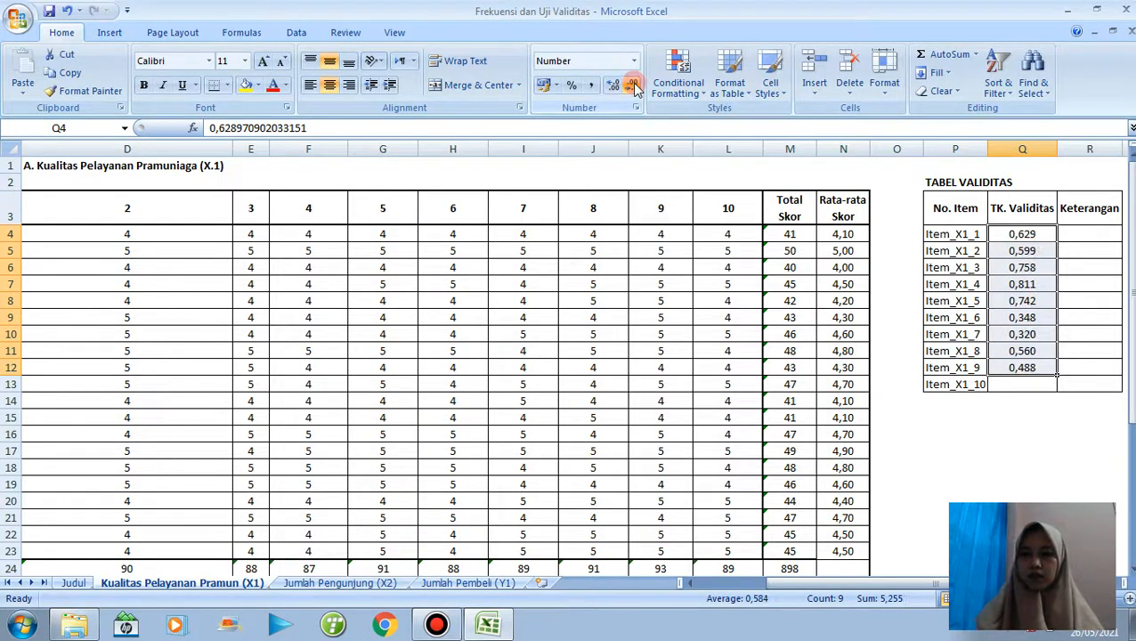
left_click(633, 85)
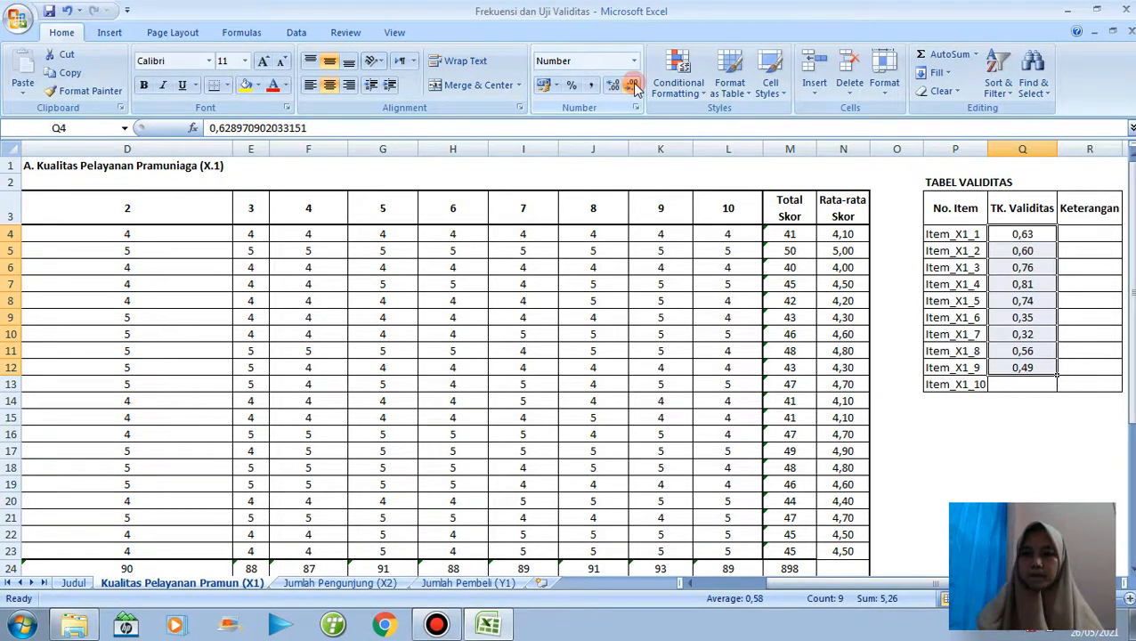
Copy the validity verdicts in D36:L36 of the K row.
left_click(1091, 231)
left_click_drag(1129, 294, 1129, 308)
left_click_drag(1131, 356, 1132, 383)
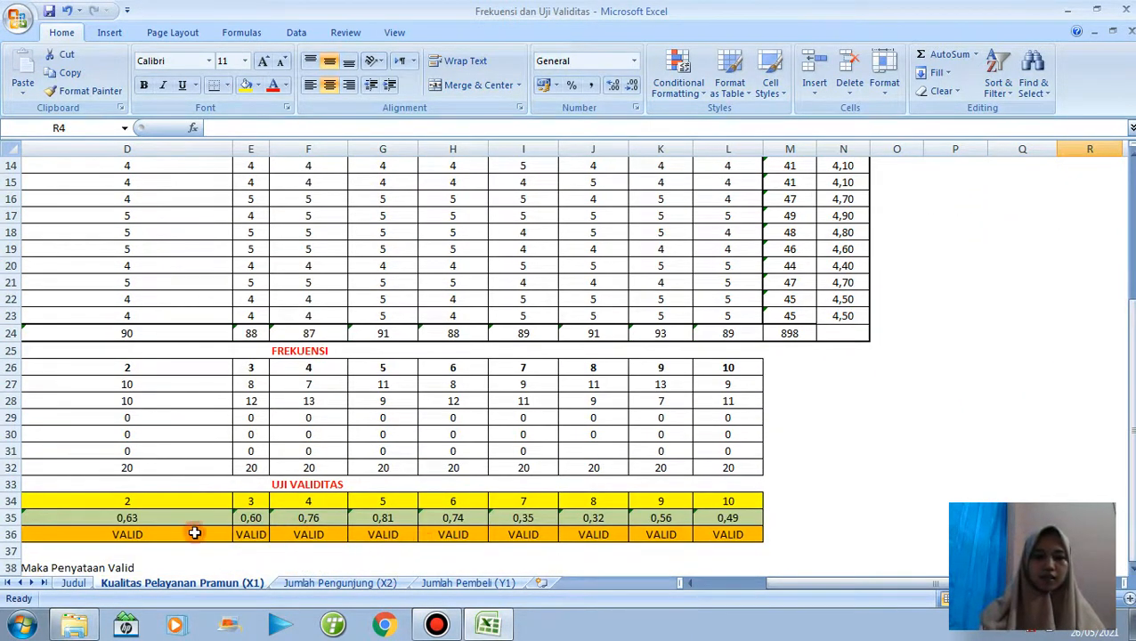
left_click(166, 534)
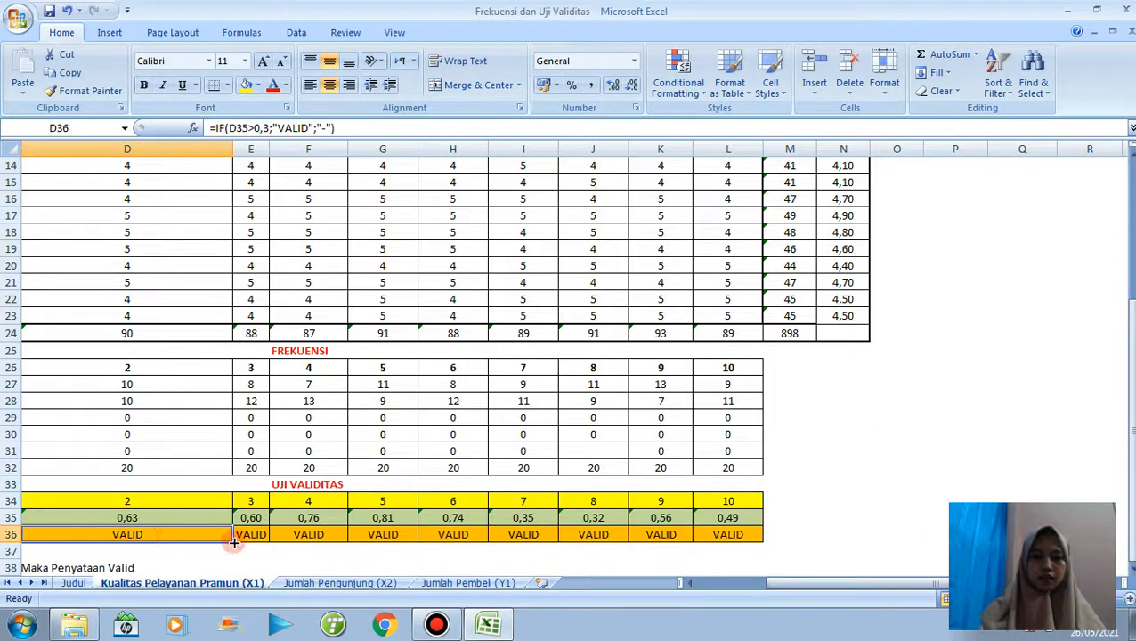
left_click_drag(233, 541, 742, 535)
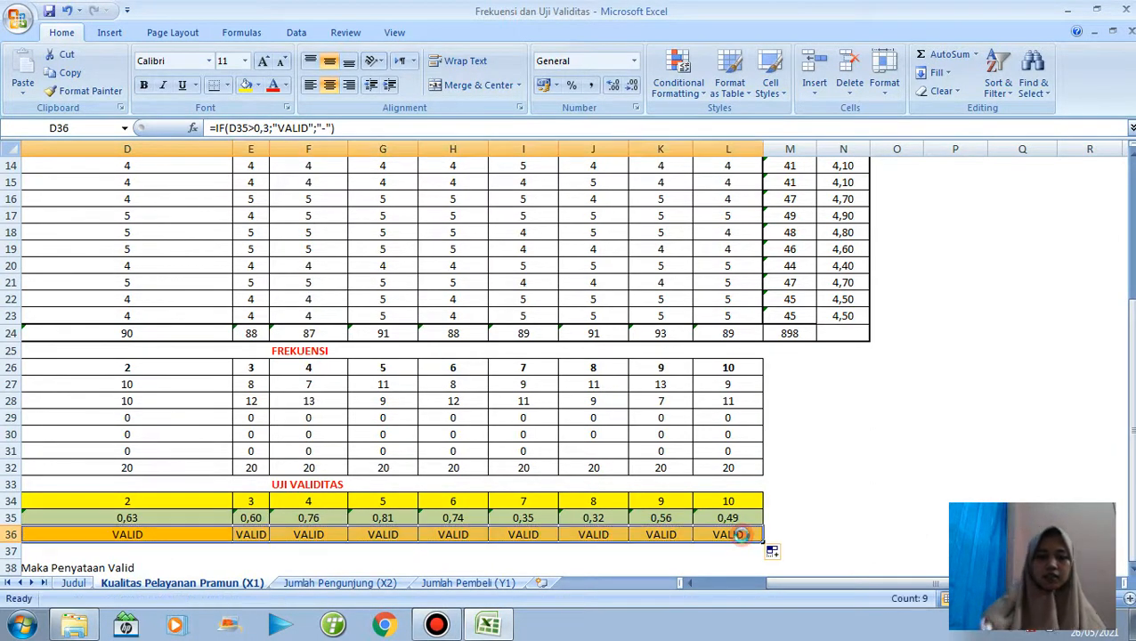
key("ctrl+c")
Paste the copied verdicts into the Keterangan column from R4 down, as transposed values only.
left_click_drag(1132, 405, 1132, 258)
left_click(1078, 238)
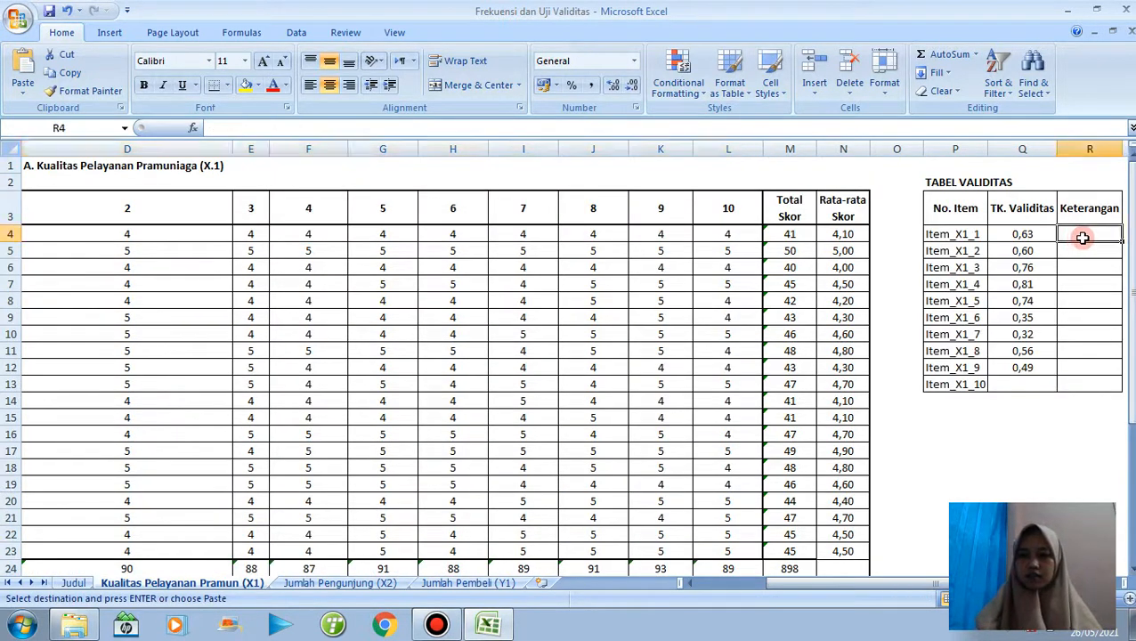
right_click(1105, 239)
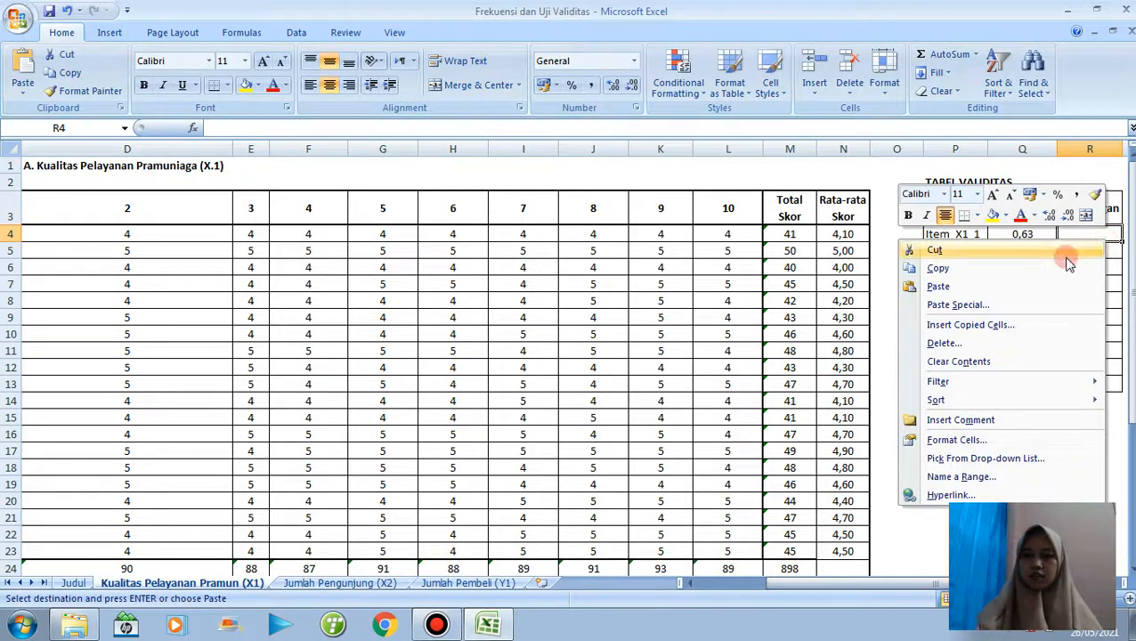
left_click(957, 304)
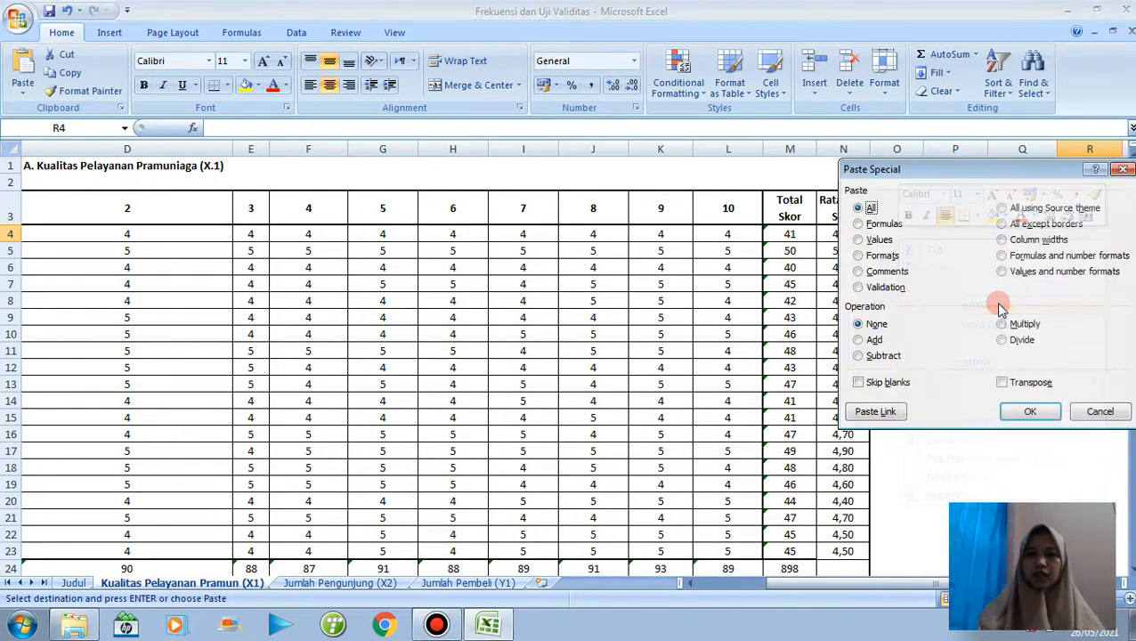
left_click(858, 239)
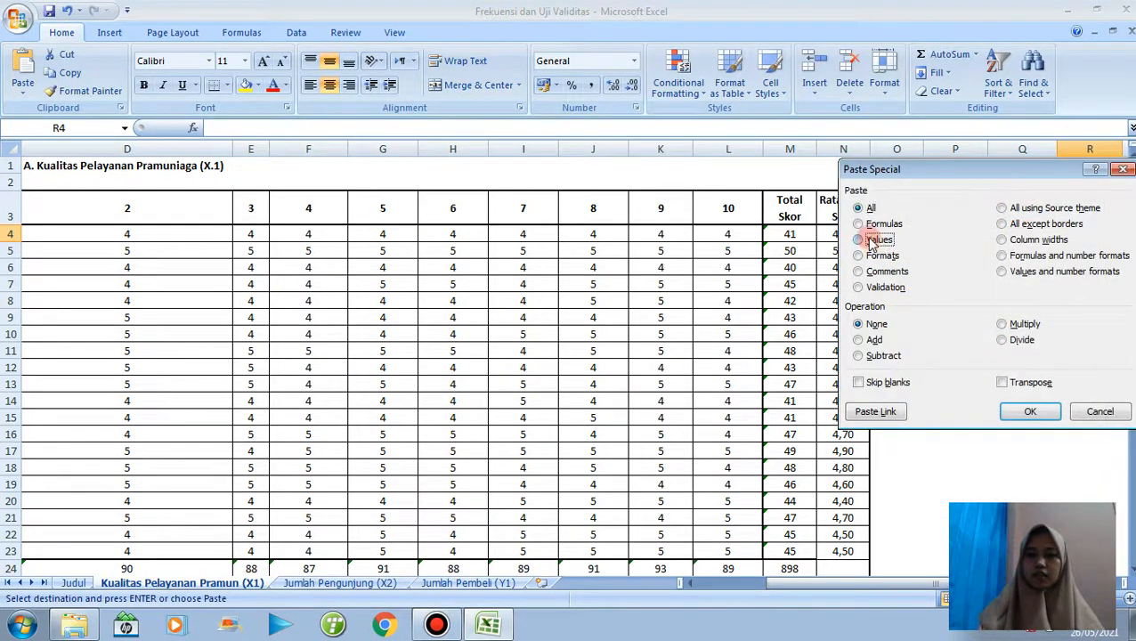
left_click(1002, 381)
left_click(1021, 410)
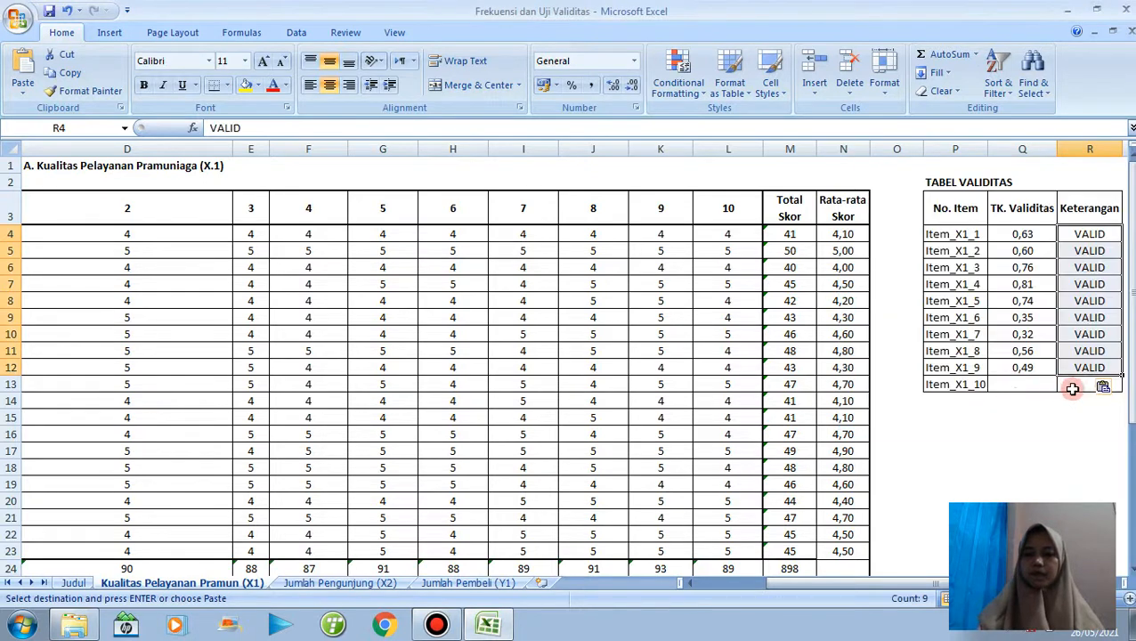
left_click(1051, 368)
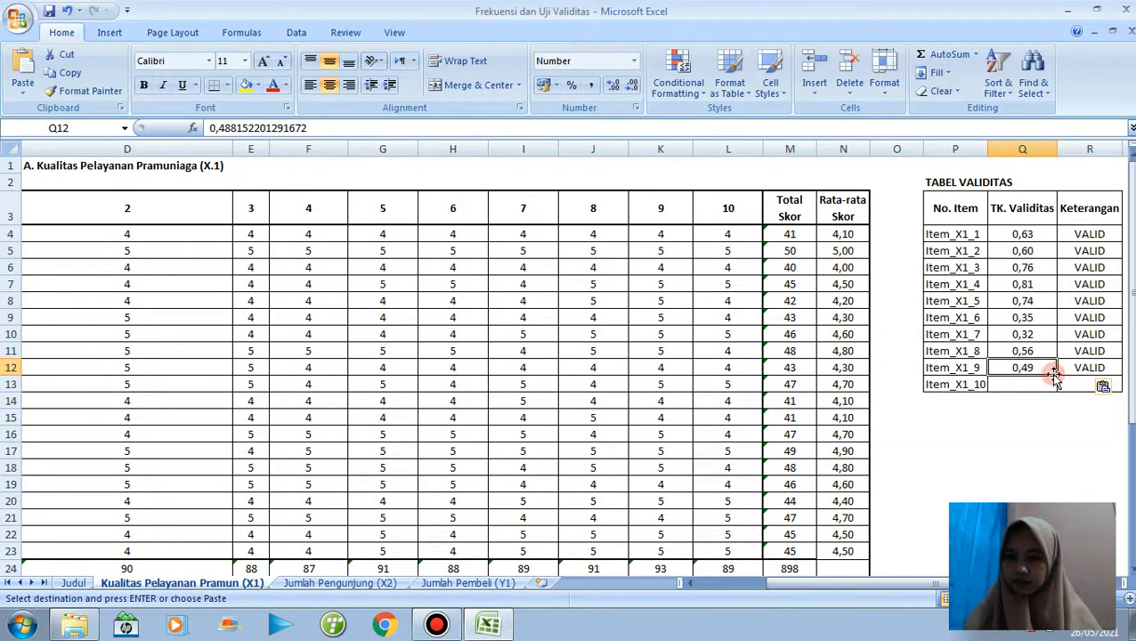
left_click(1051, 236)
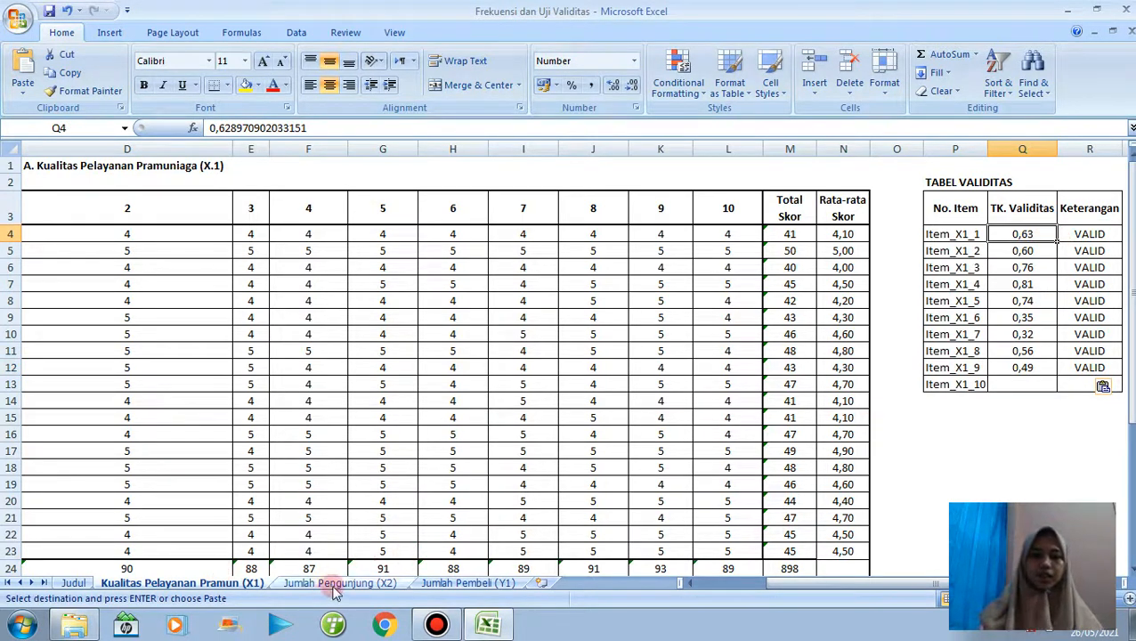
left_click_drag(801, 587, 728, 584)
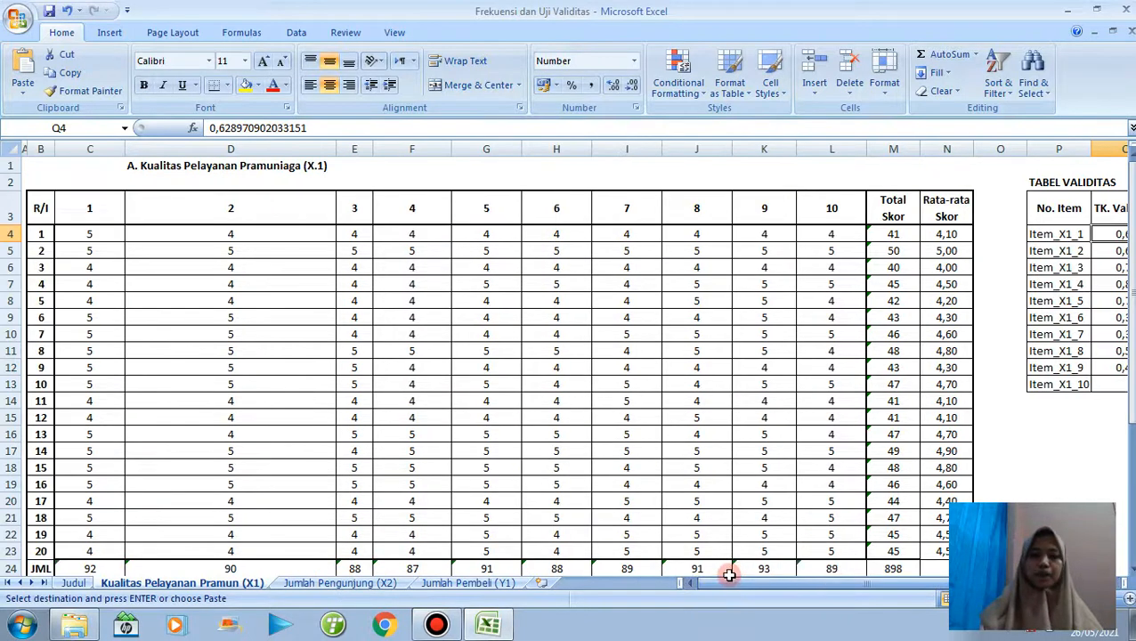
On the Jumlah Pengunjung (X2) sheet, total the scores per respondent and per item with AutoSum over C4:M24.
left_click(336, 584)
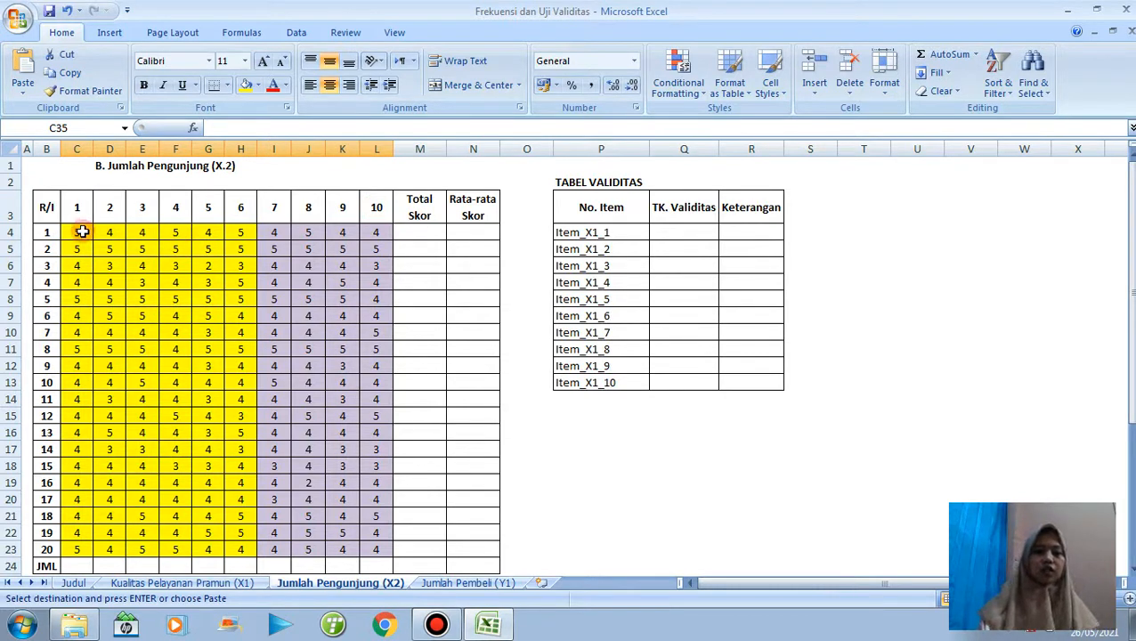
left_click_drag(78, 230, 400, 563)
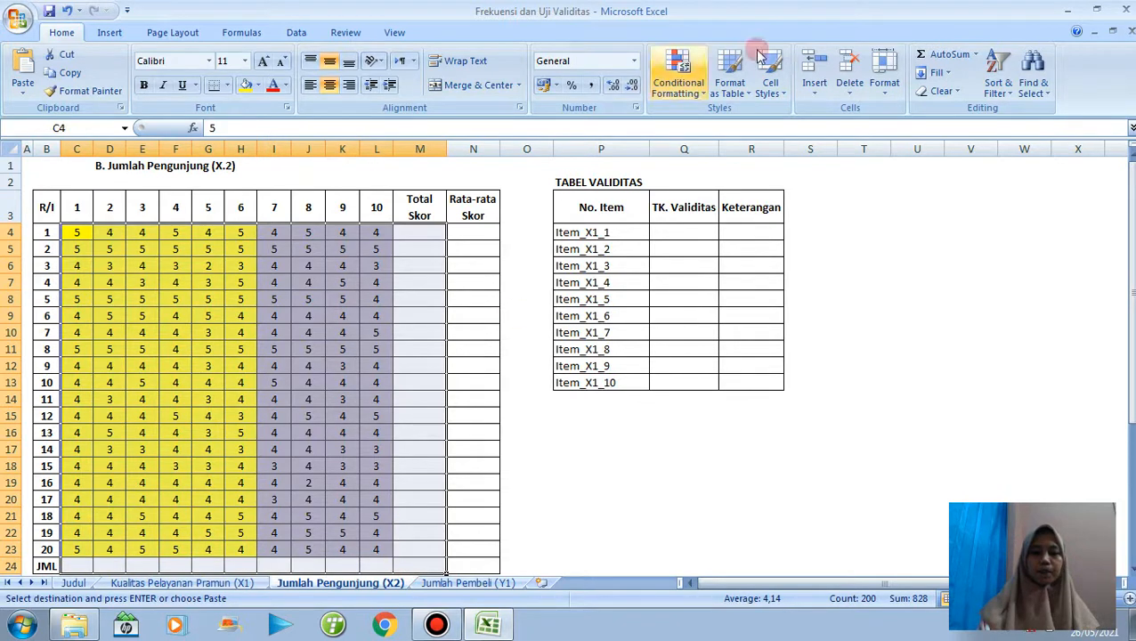
left_click(929, 55)
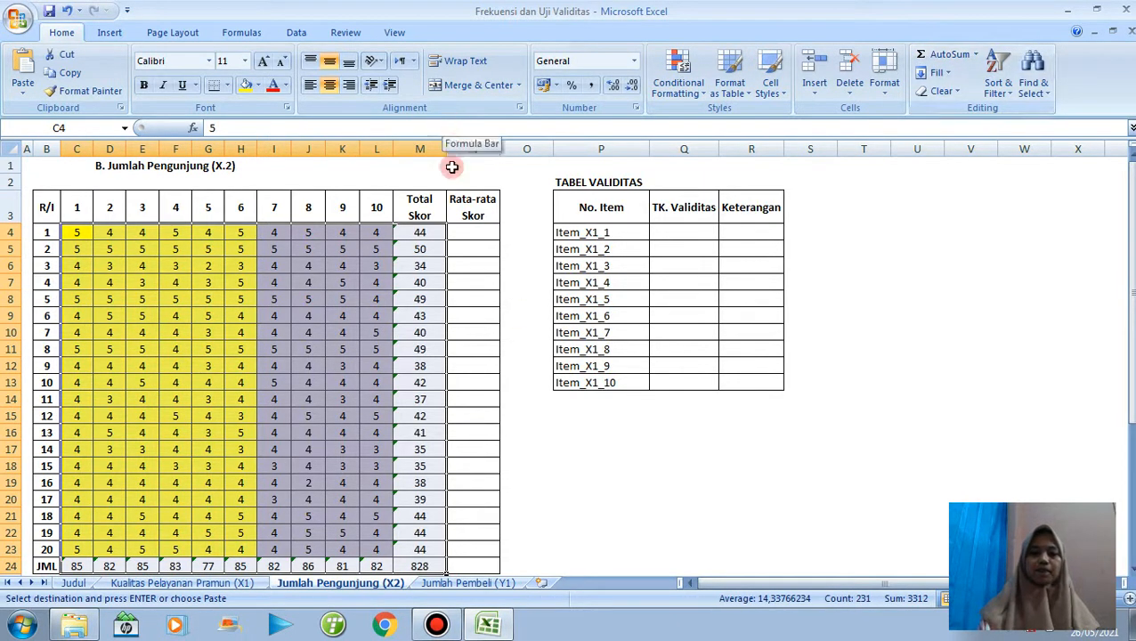
Enter the formula =M4/10 in N4 to calculate the first respondent's average score.
left_click(470, 233)
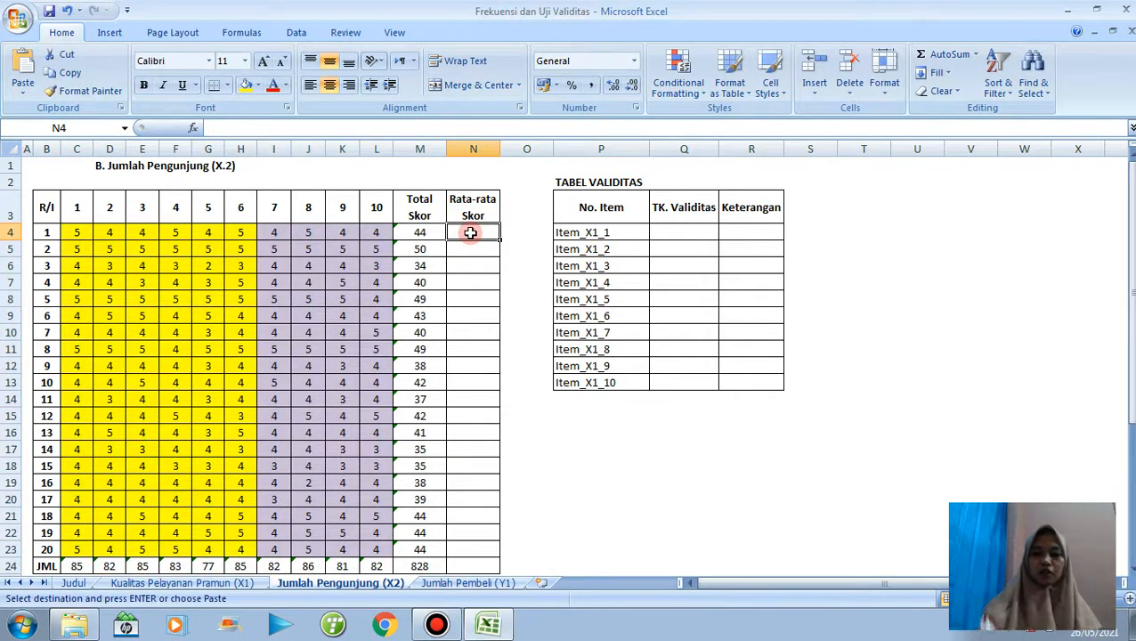
type("=")
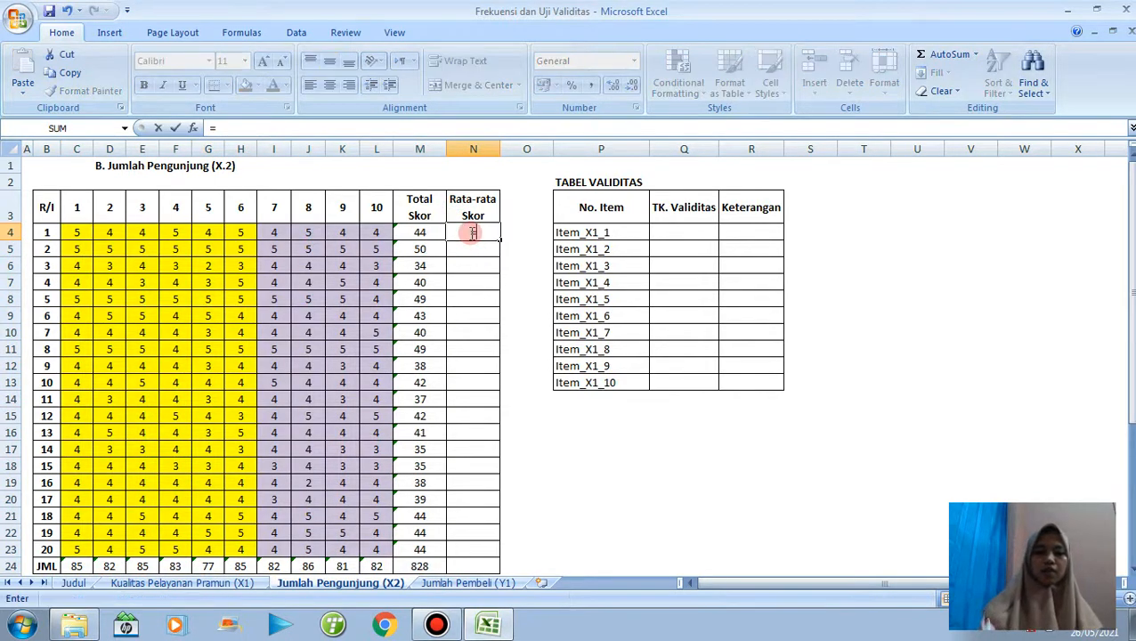
left_click(422, 231)
type("/")
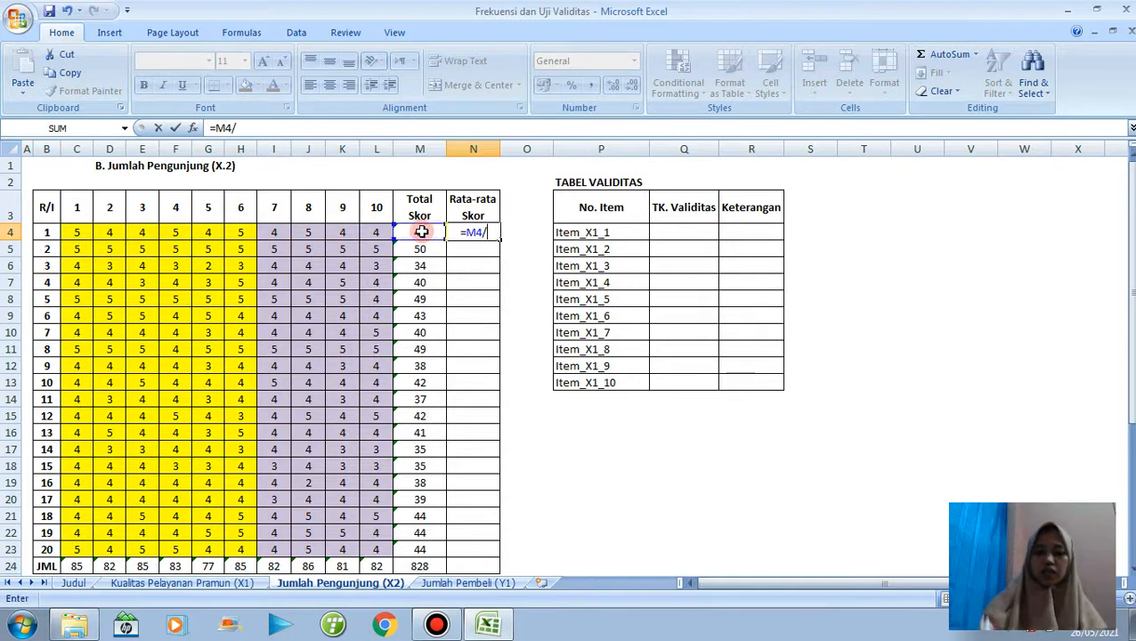
type("10")
key("Return")
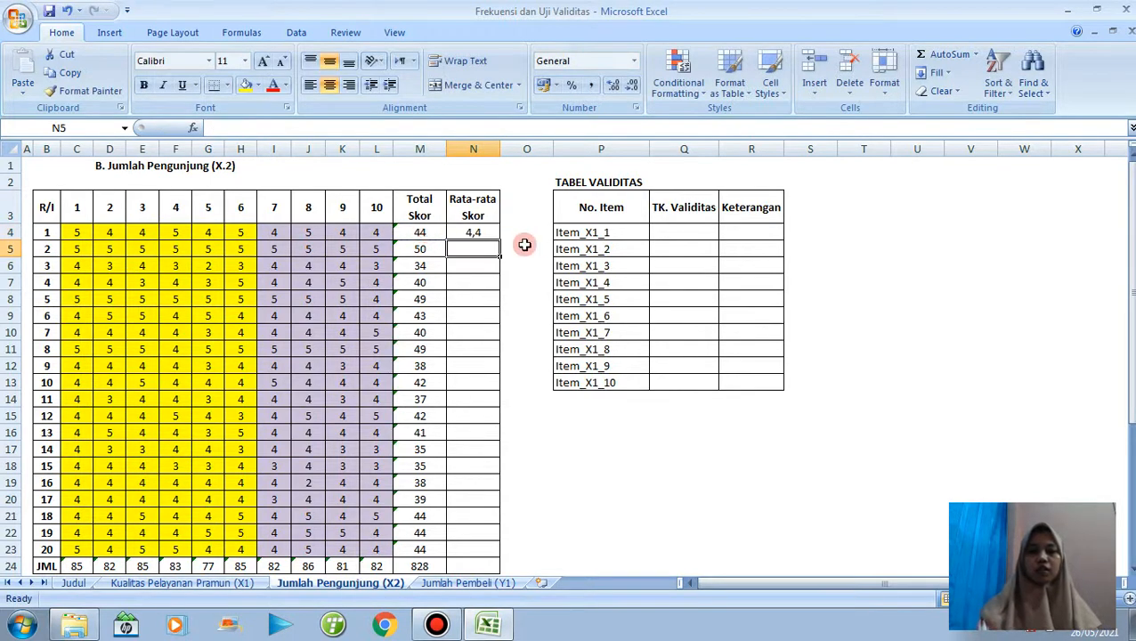
Show the average score in N4 with two decimals and fill it down to N23.
left_click(482, 231)
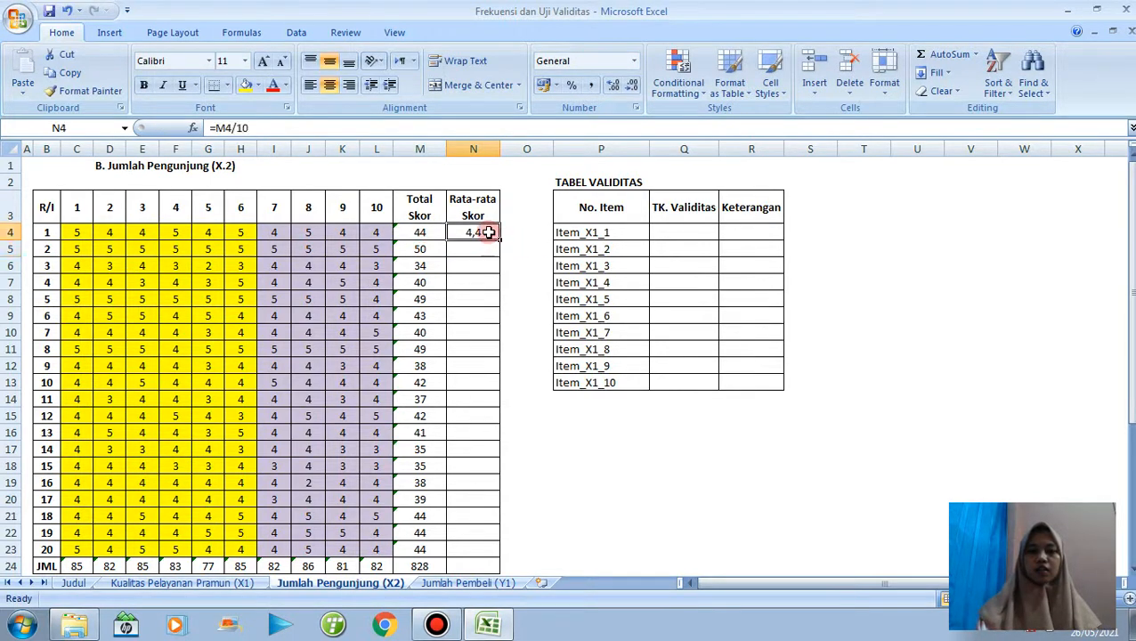
left_click(612, 85)
left_click_drag(501, 232, 495, 561)
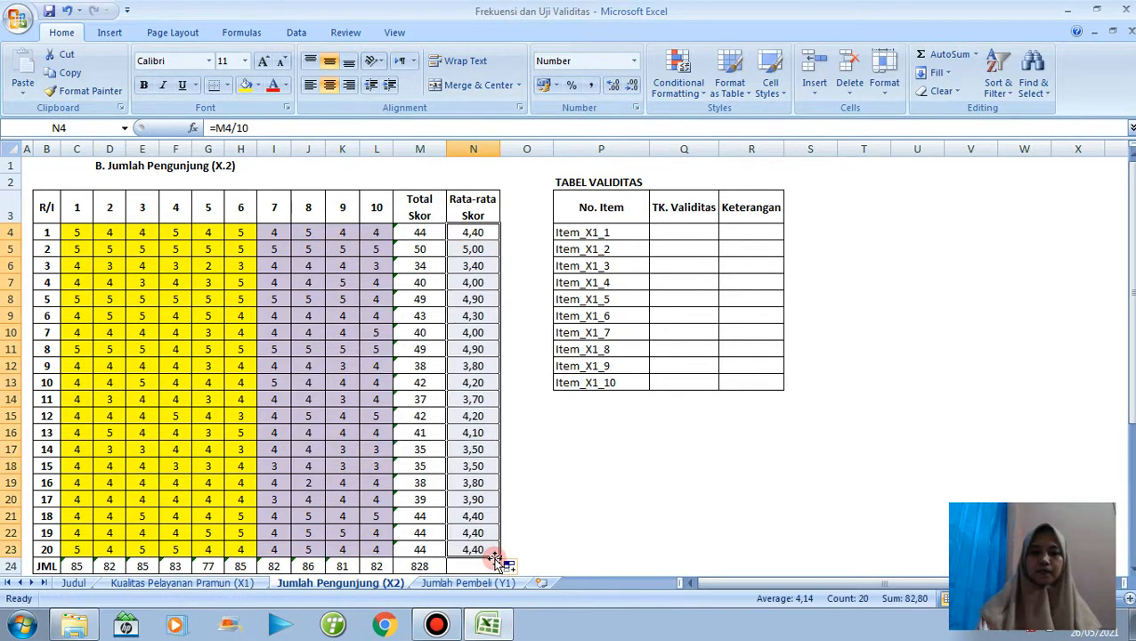
left_click(467, 513)
scroll(300, 510, "down", 4)
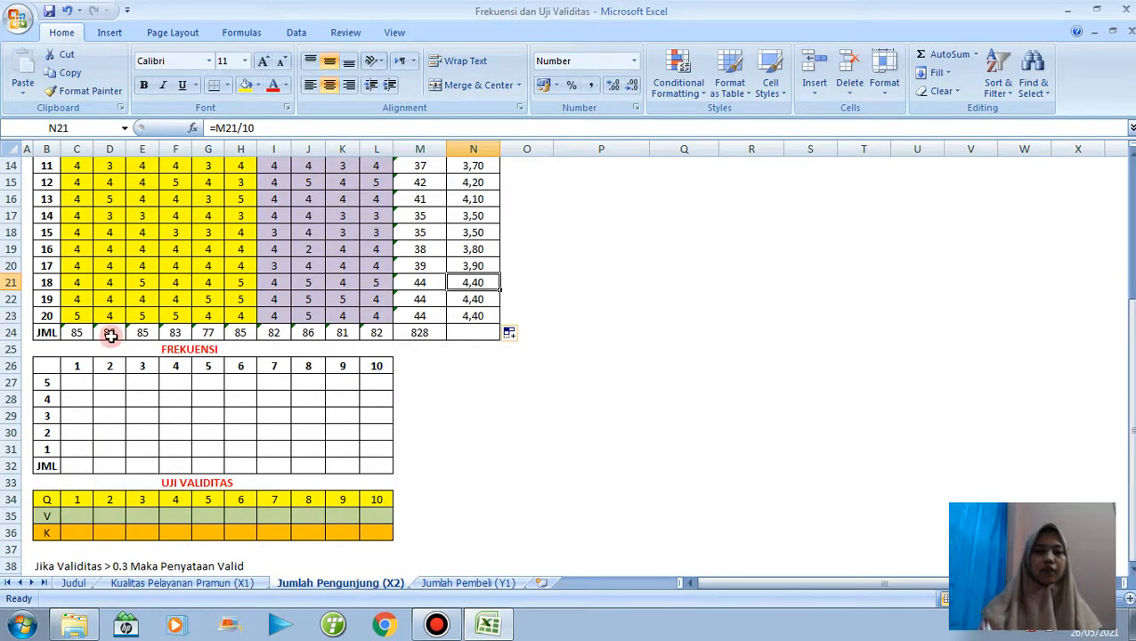
Begin a COUNTIF formula in C27 of the FREKUENSI table, using the row-locked range C$4:C$23.
left_click(79, 384)
type("=")
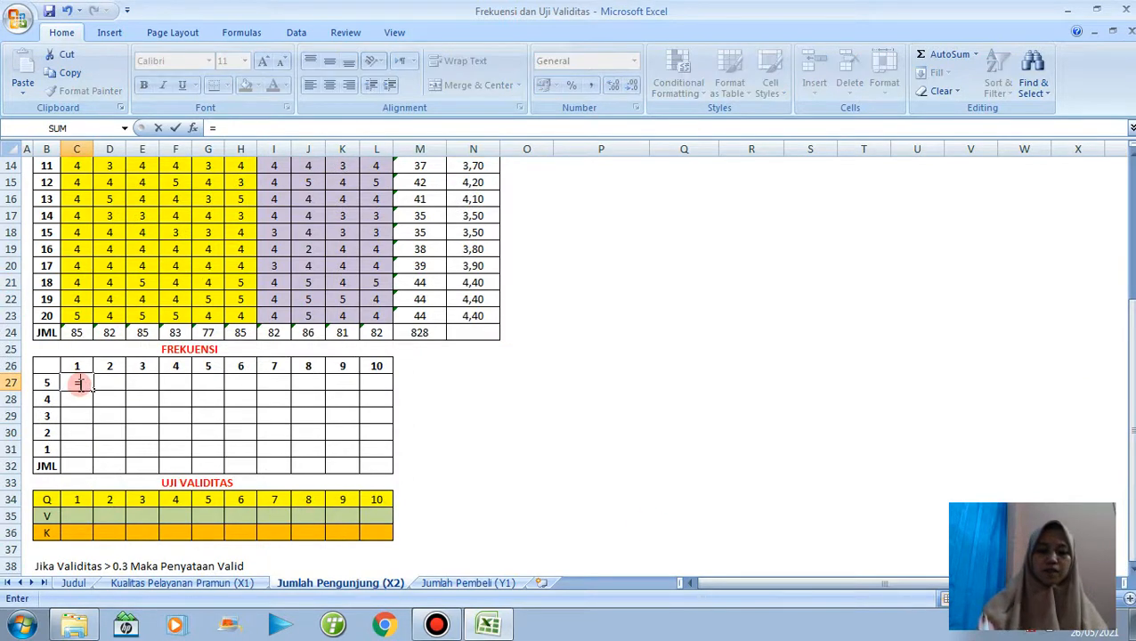
type("COUNTIF")
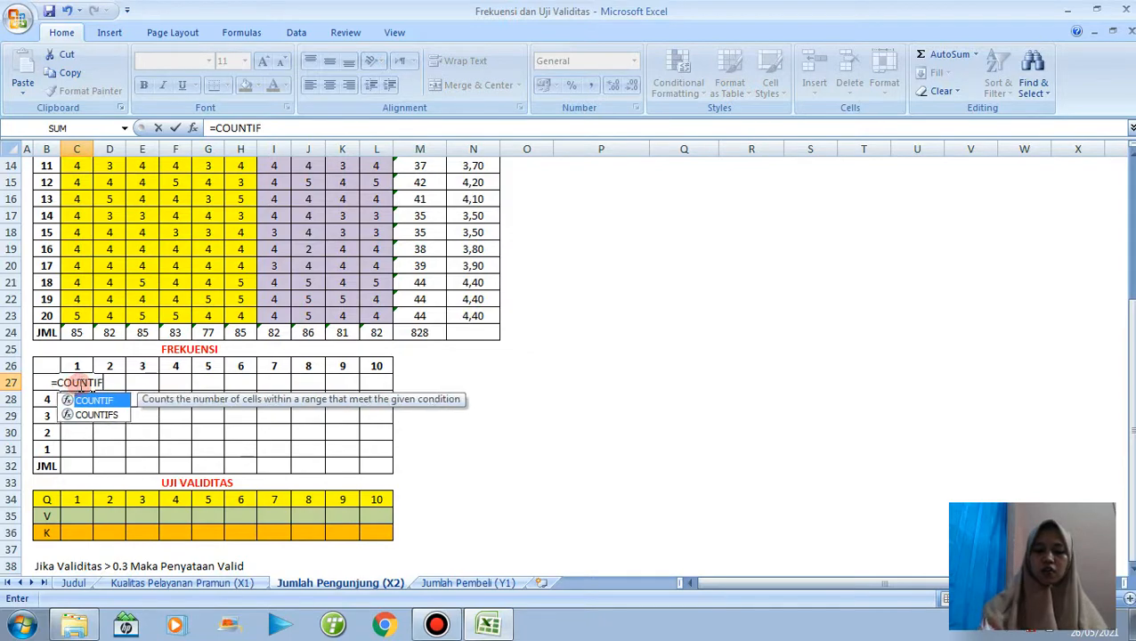
type("(")
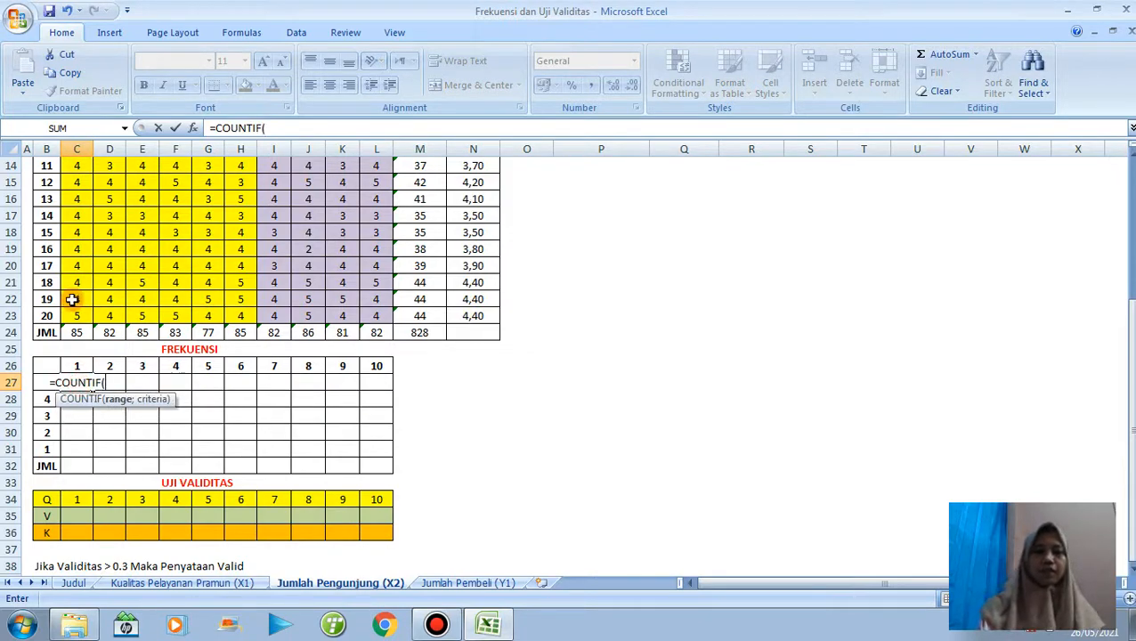
left_click_drag(75, 313, 75, 219)
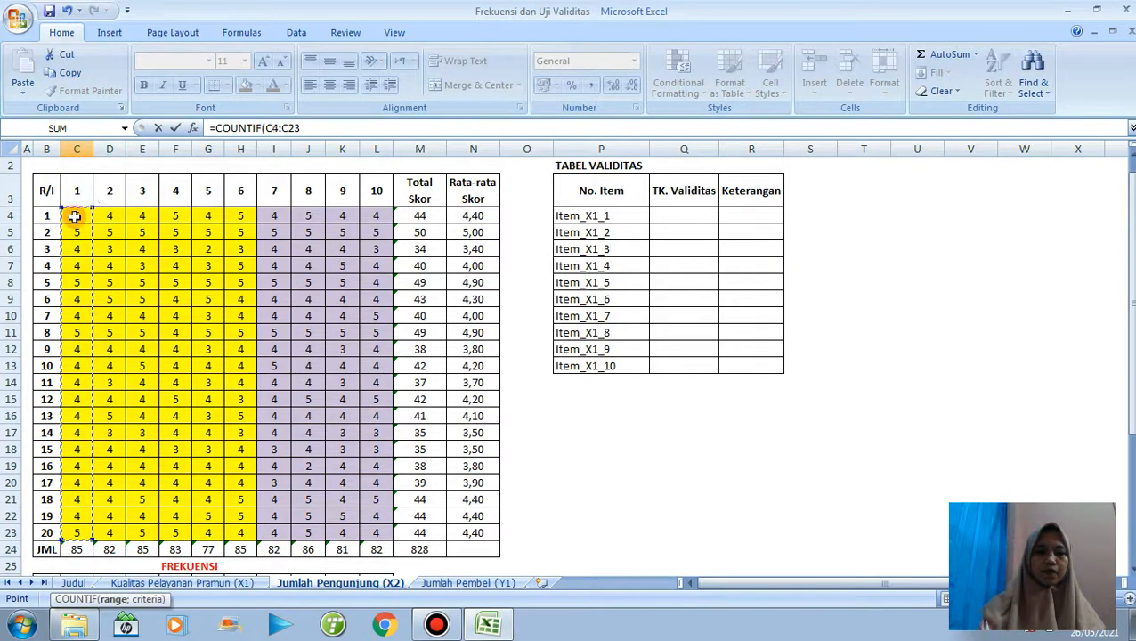
left_click(273, 128)
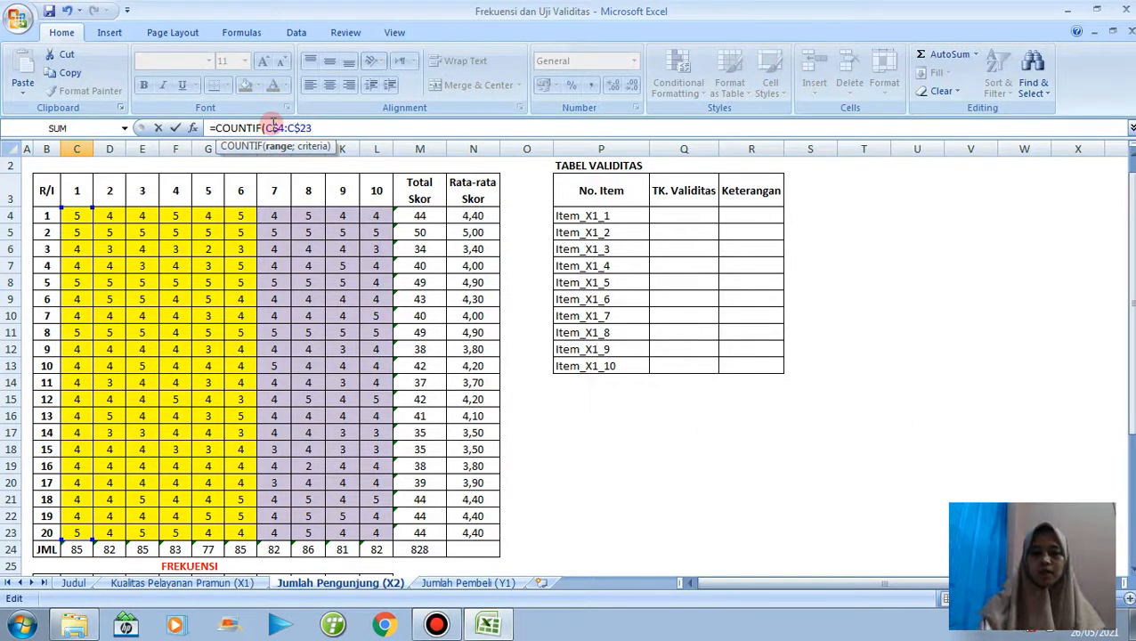
type(";")
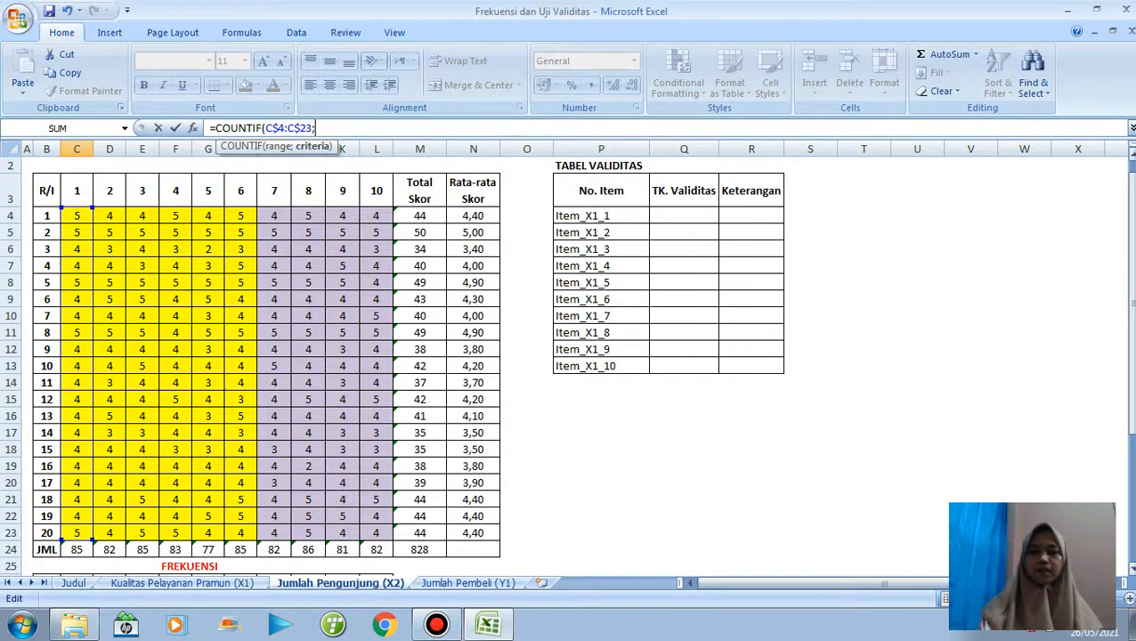
Complete the C27 formula as =COUNTIF(C$4:C$23;$B27), with the column-locked score label as criterion.
left_click_drag(1129, 315, 1129, 339)
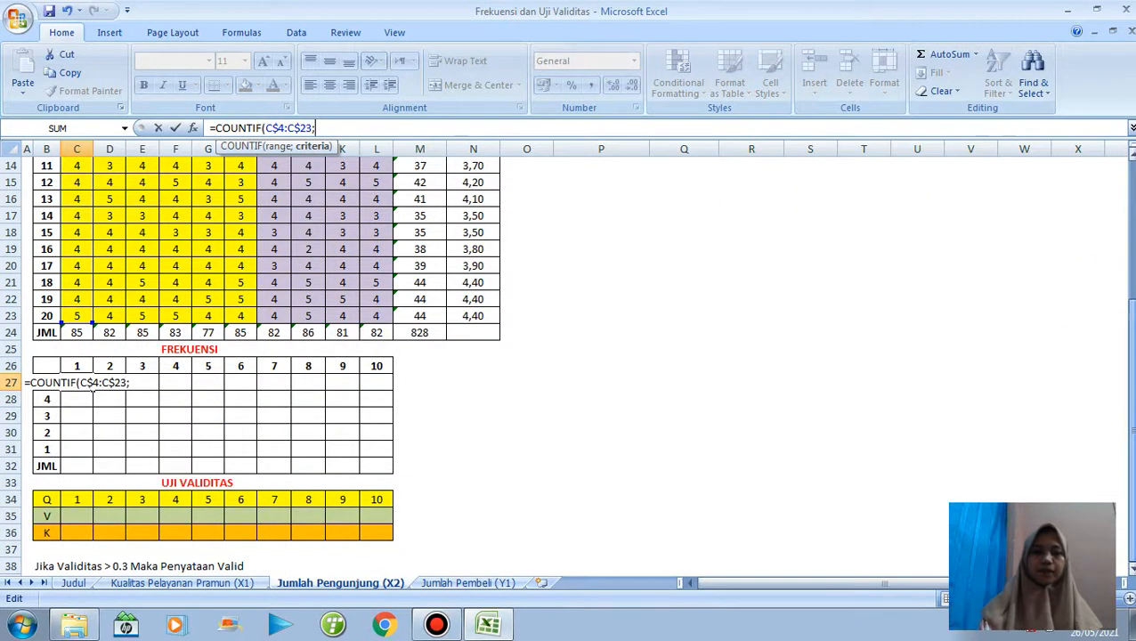
left_click(48, 402)
key("Up")
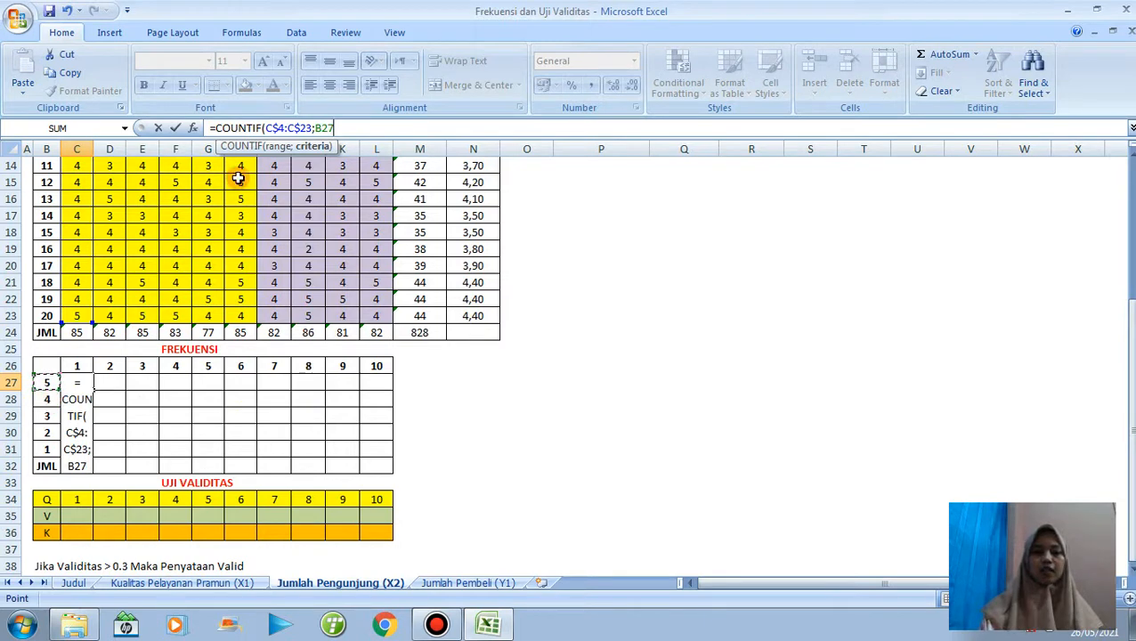
left_click(314, 127)
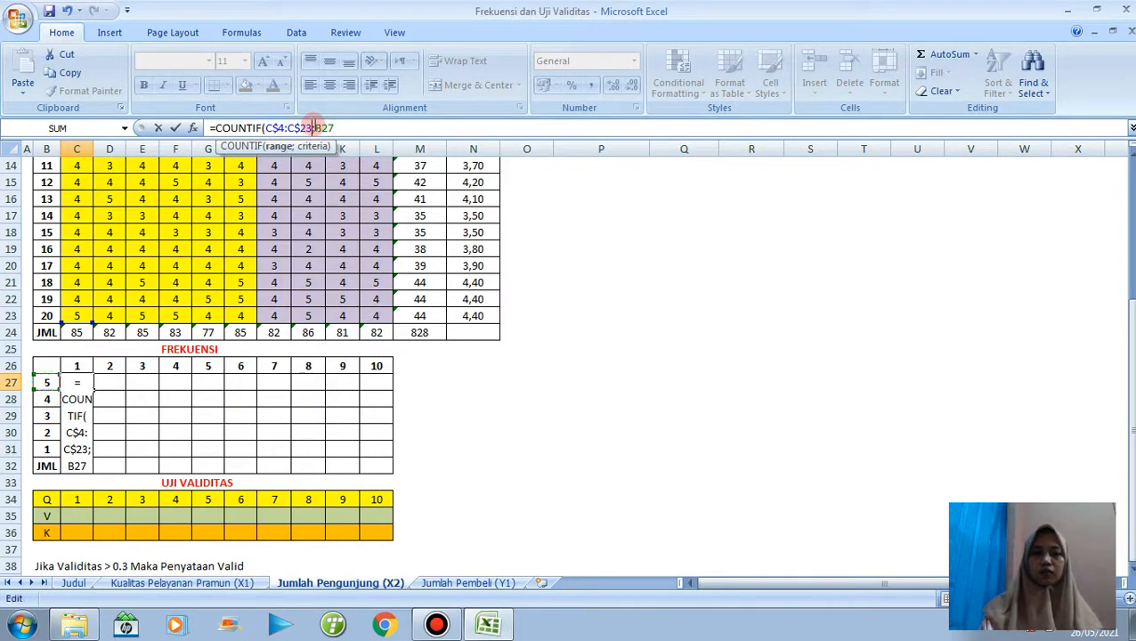
type("$")
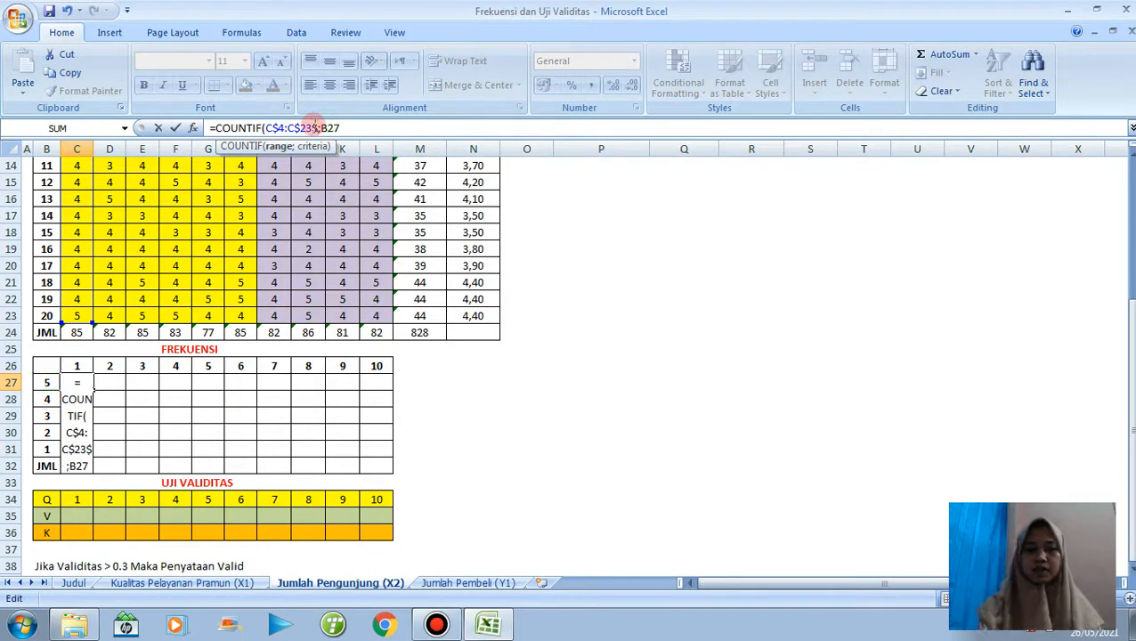
key("Right")
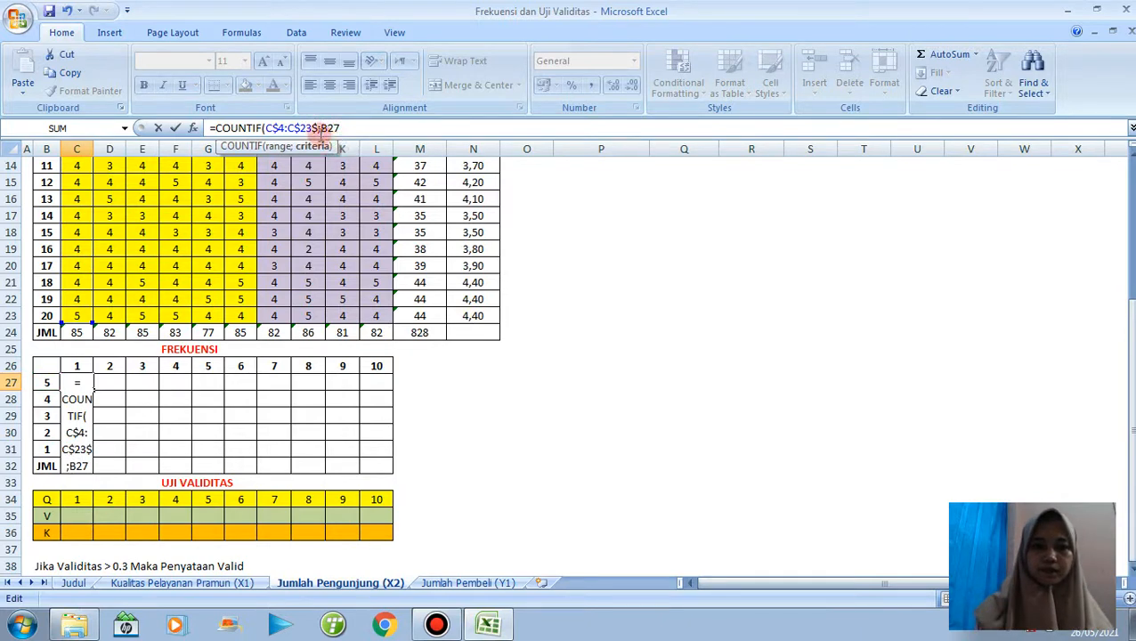
left_click(320, 129)
key("BackSpace")
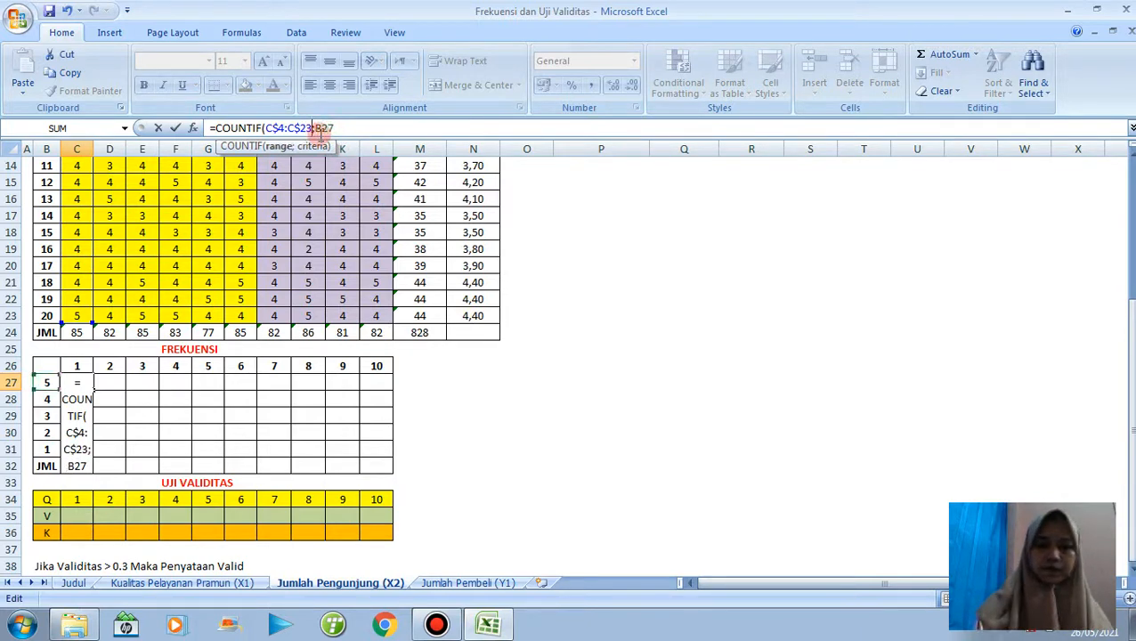
left_click(318, 130)
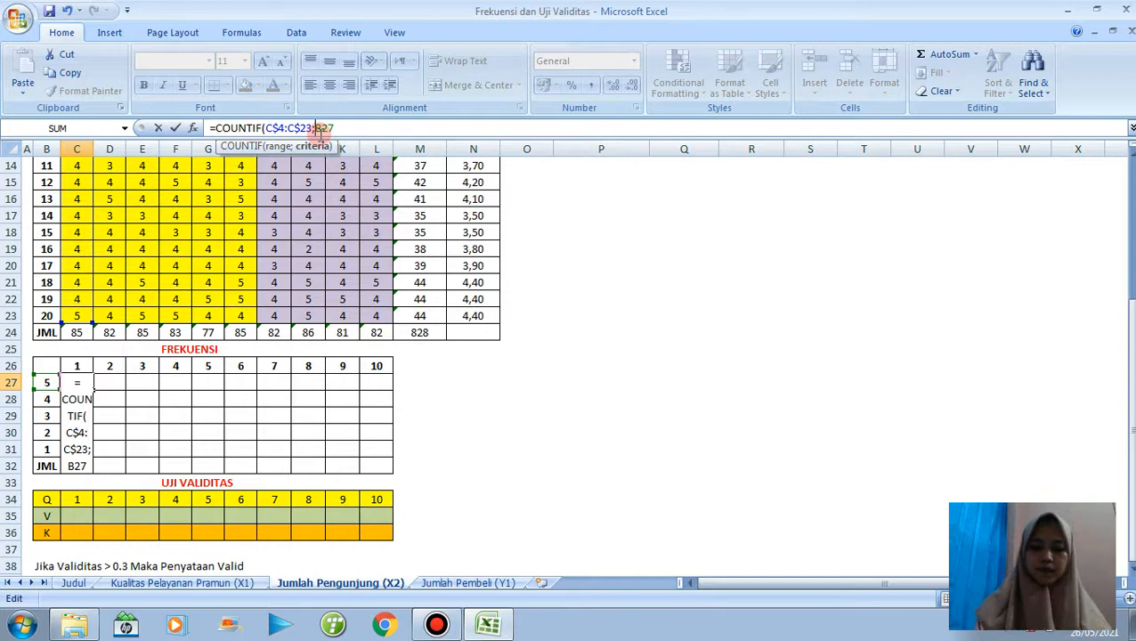
type("$")
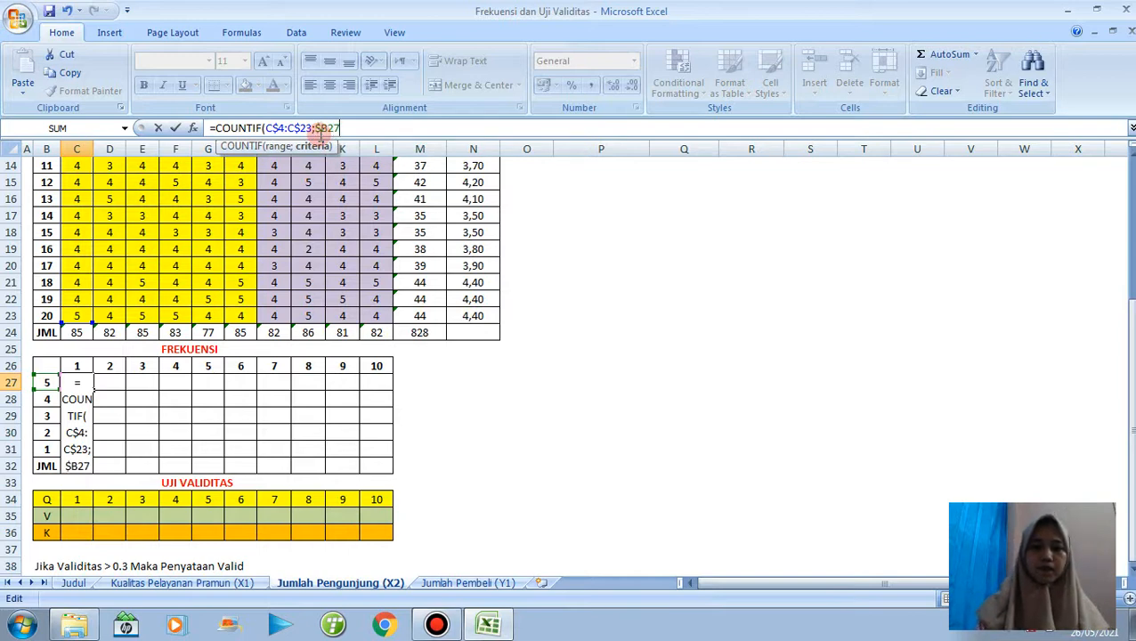
key("Return")
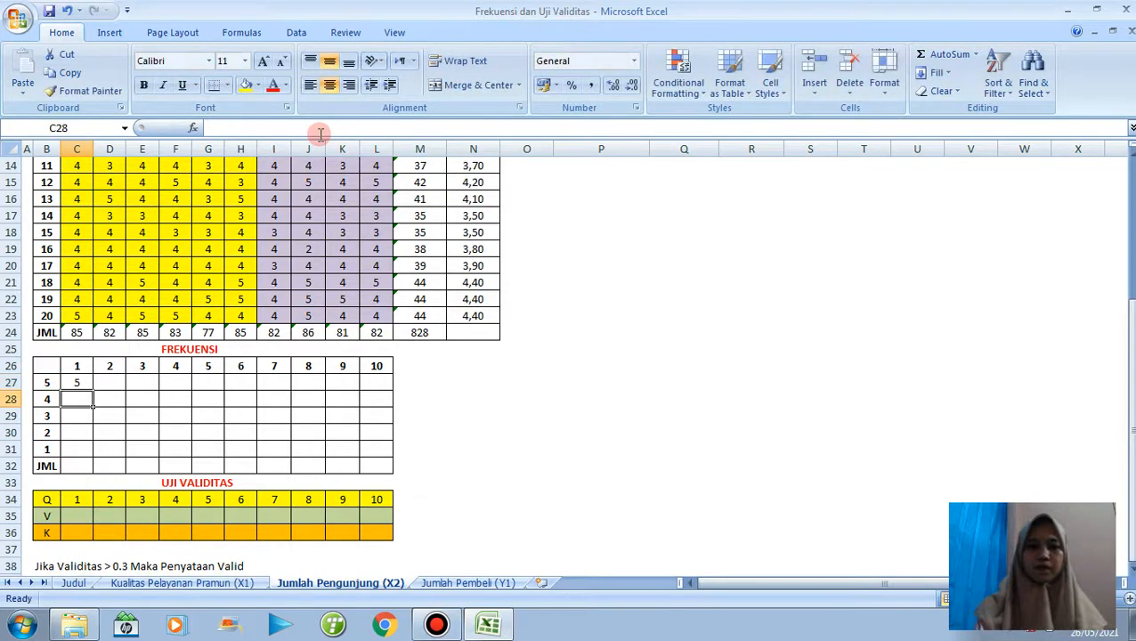
Fill the C27 frequency formula across C27:L31 and total each item in the JML row with AutoSum.
left_click(80, 385)
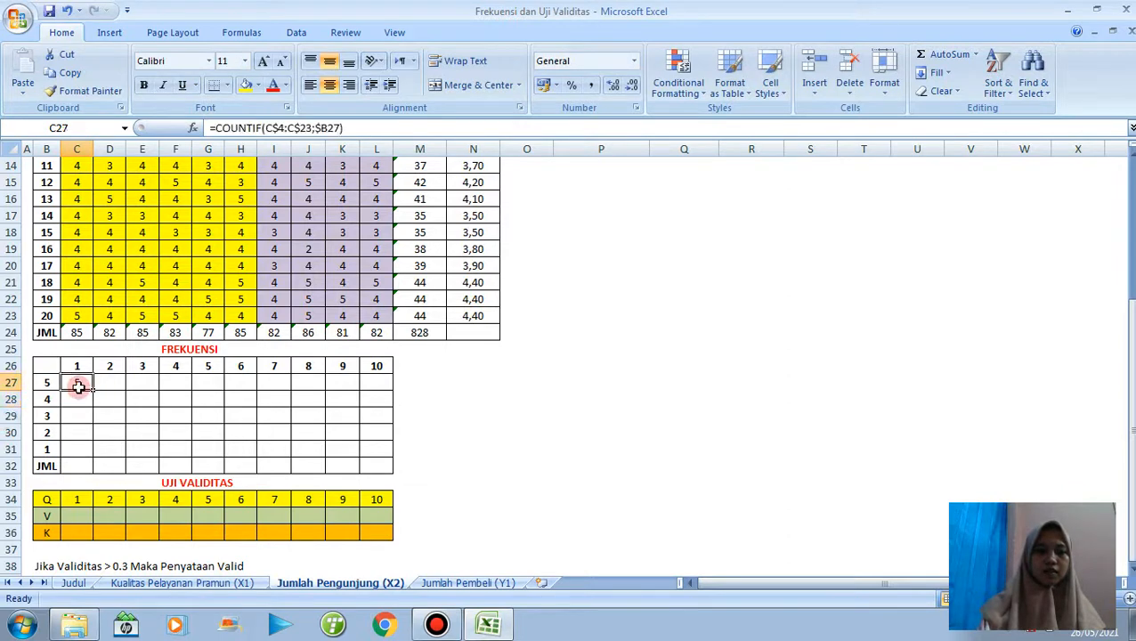
left_click_drag(91, 388, 392, 458)
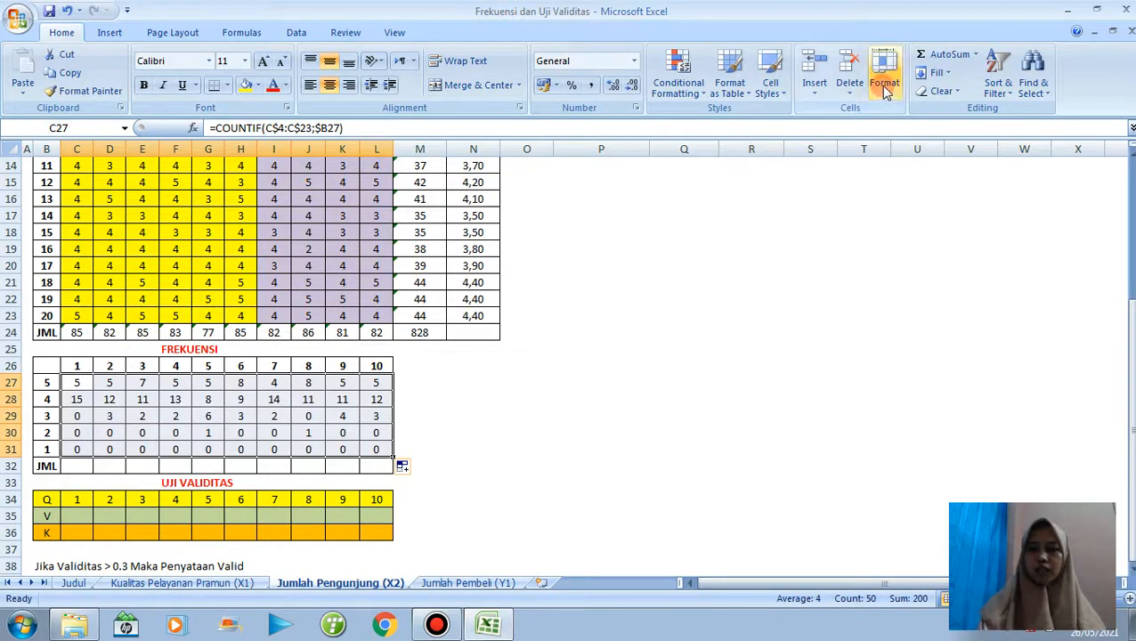
left_click(943, 60)
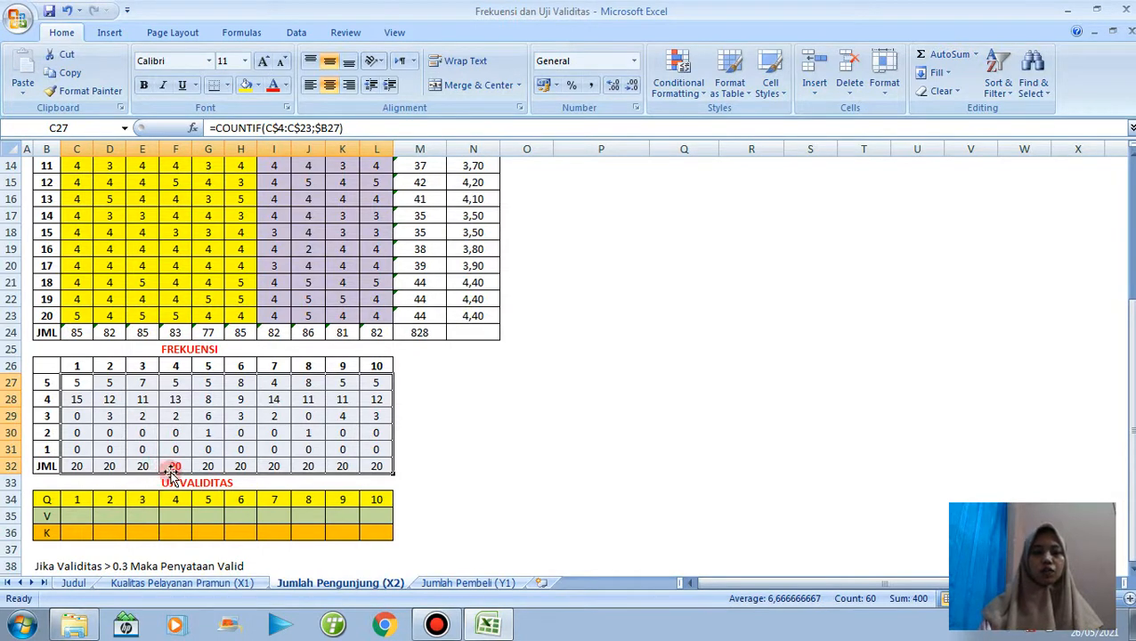
Enter =PEARSON(C4:C23;$M$4:$M$23) in C35 of the UJI VALIDITAS table and fill it across to L35.
left_click(78, 514)
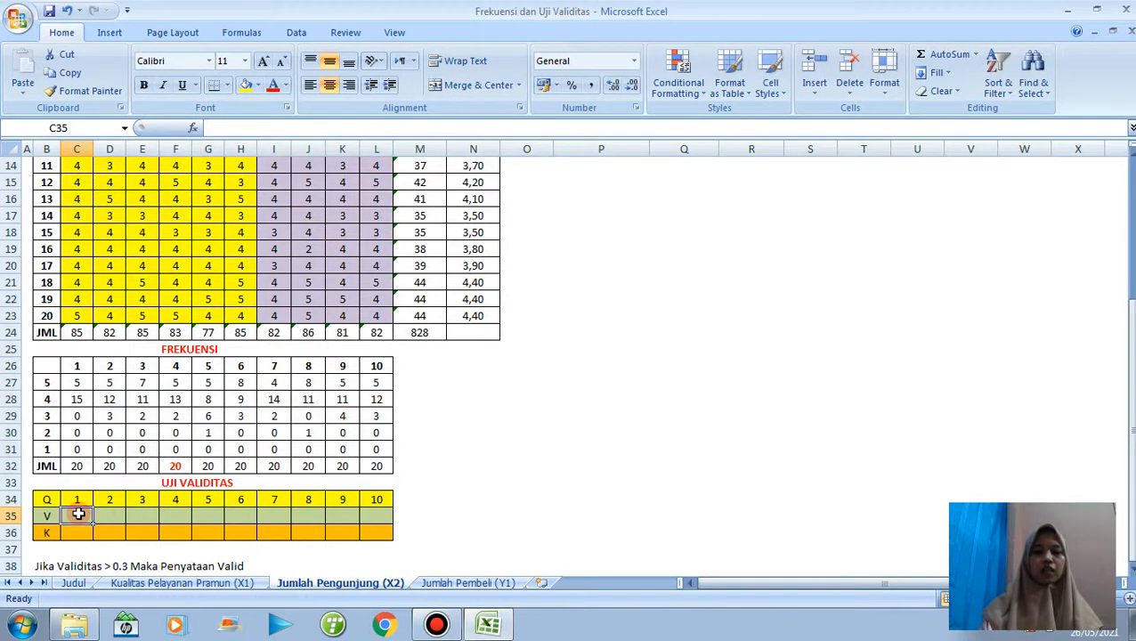
type("=")
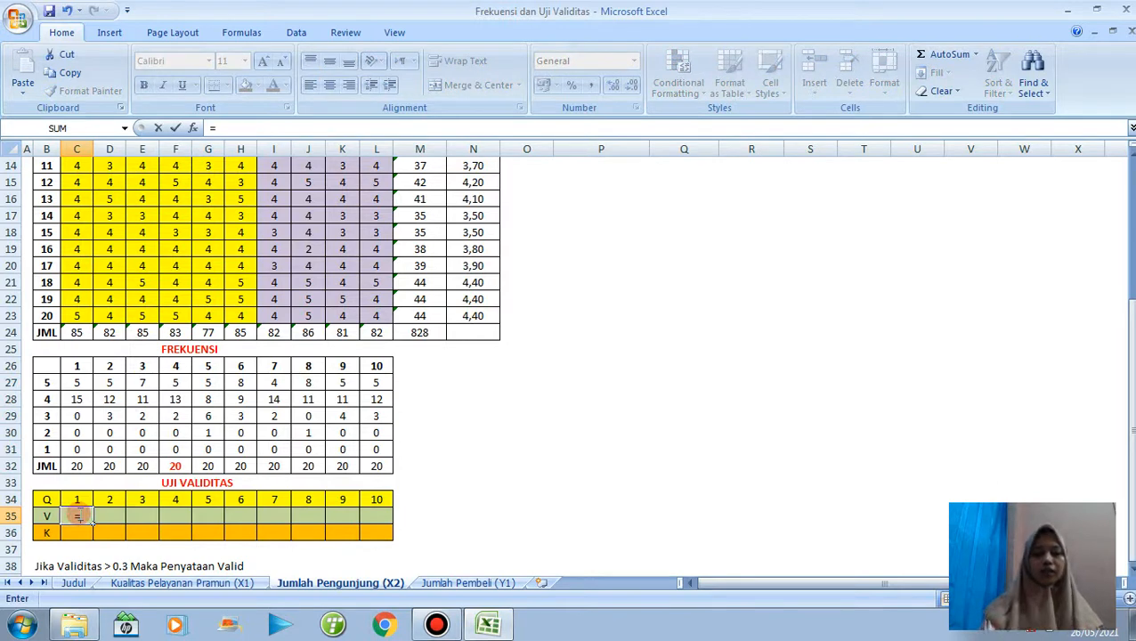
type("PEARSO")
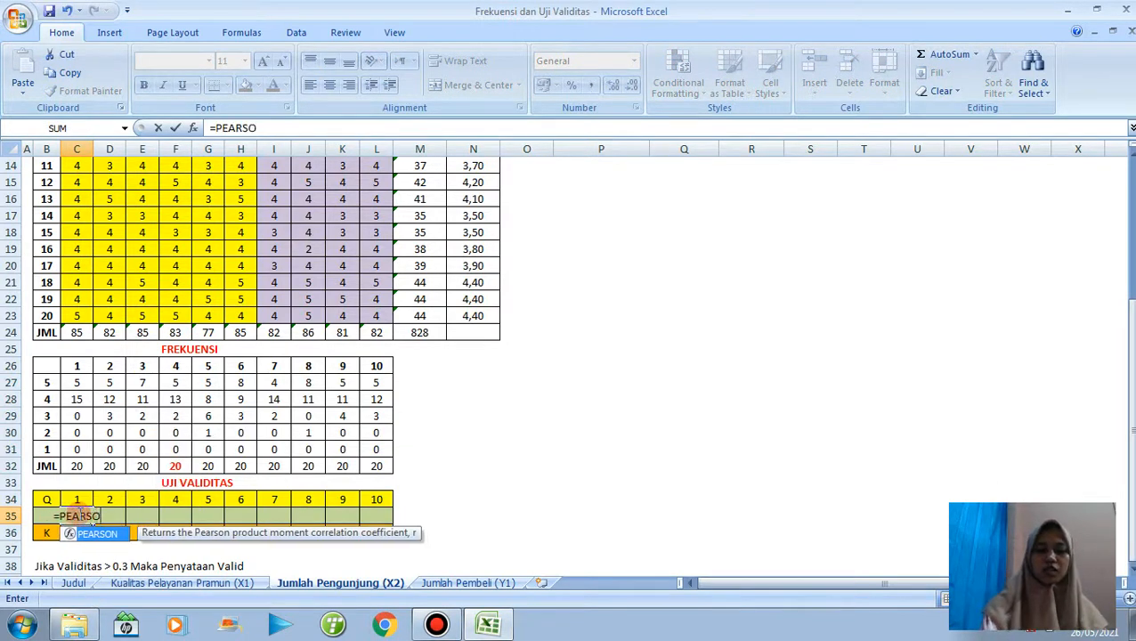
type("N(")
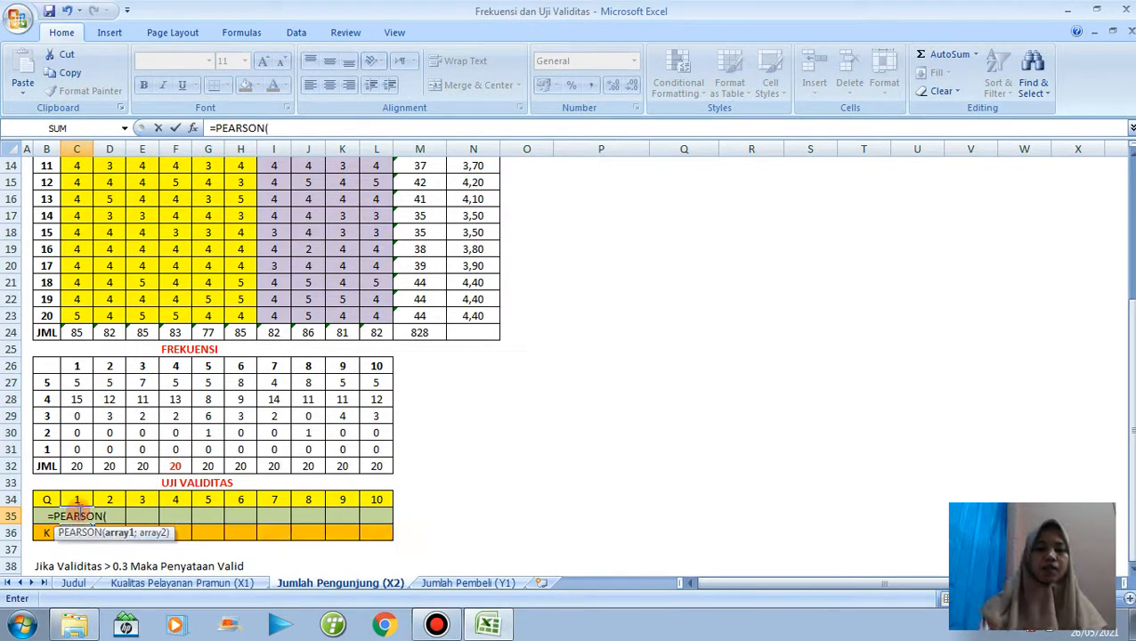
left_click_drag(93, 315, 79, 202)
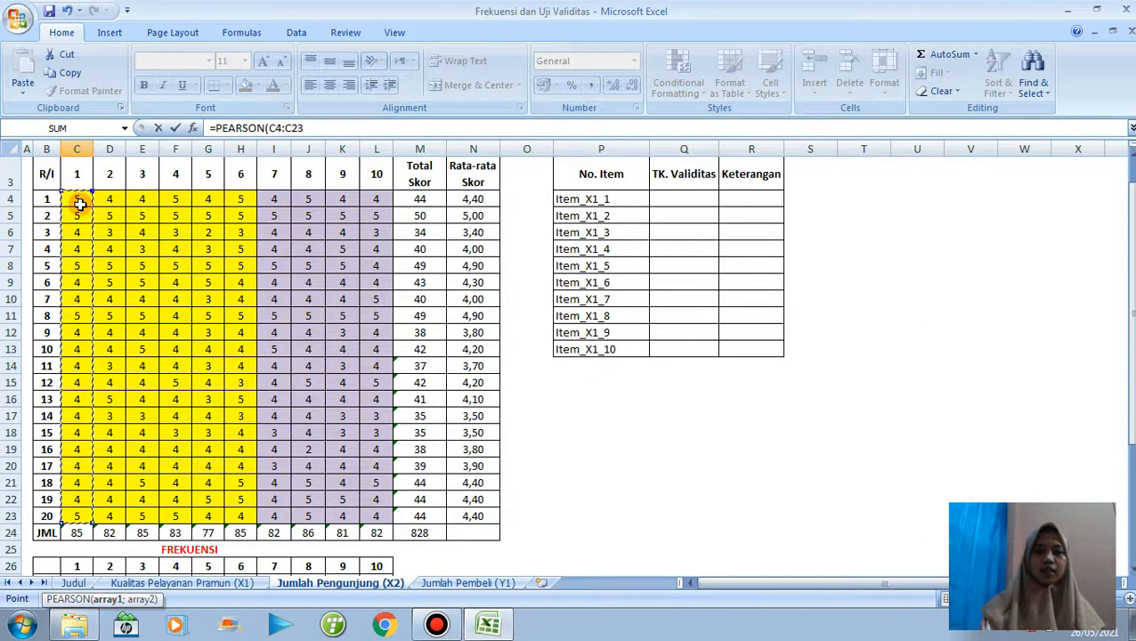
type(";")
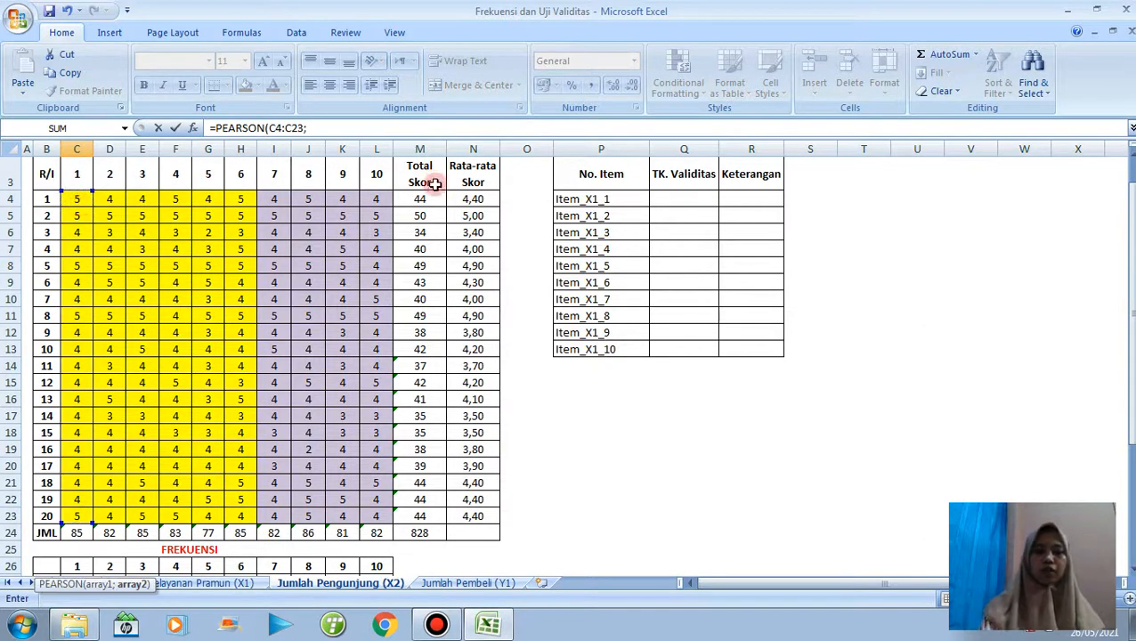
left_click_drag(419, 201, 429, 513)
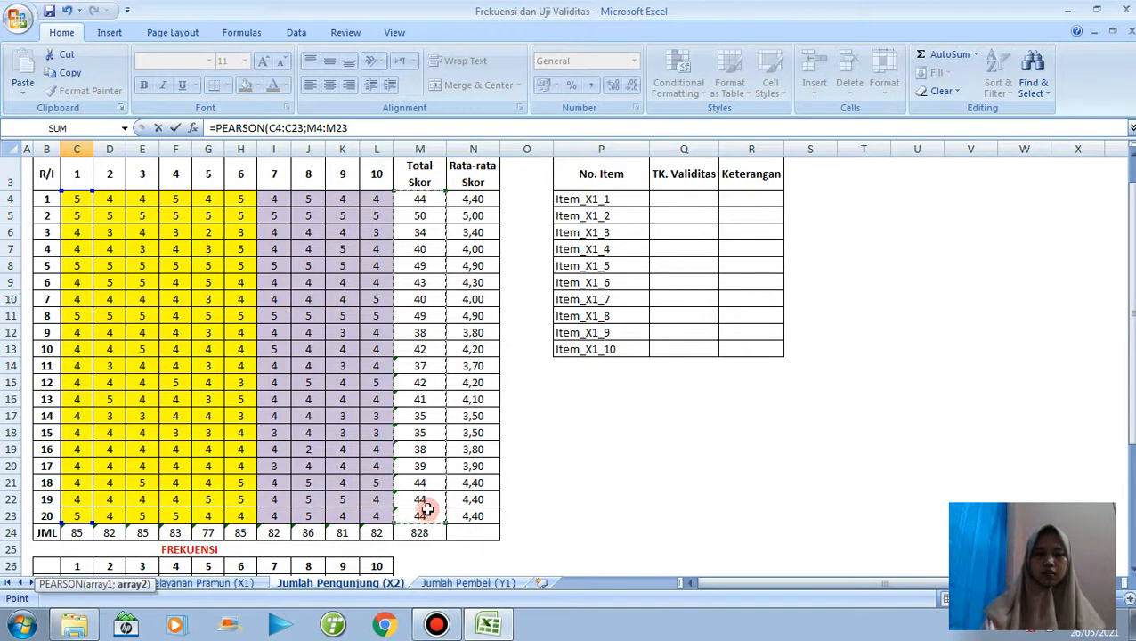
left_click(305, 127)
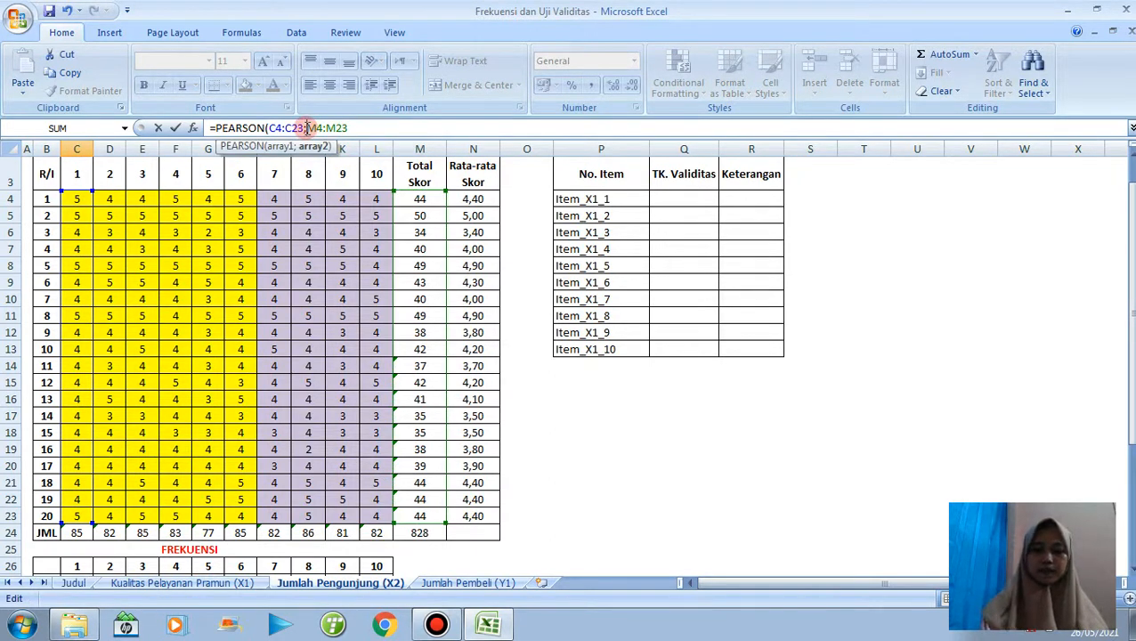
type("$M$")
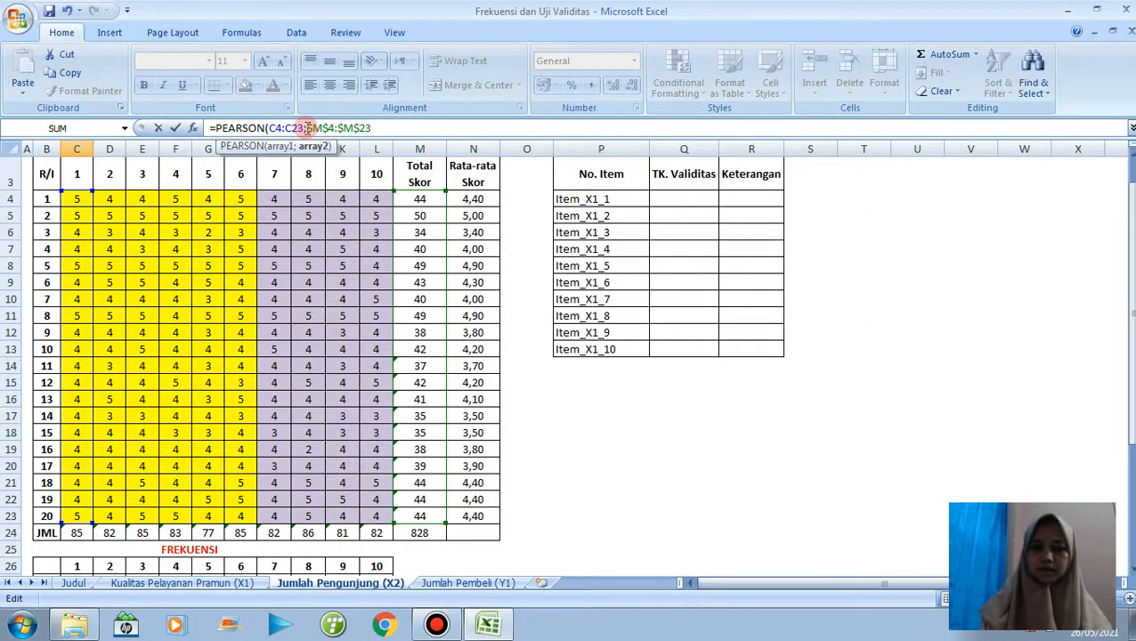
key("Return")
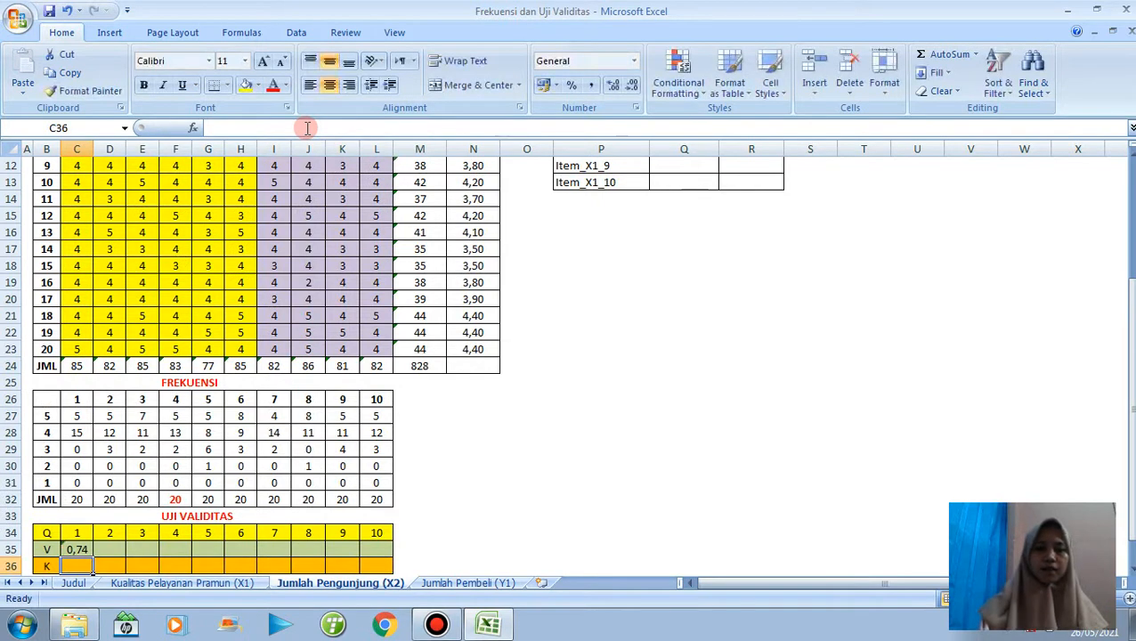
left_click(82, 549)
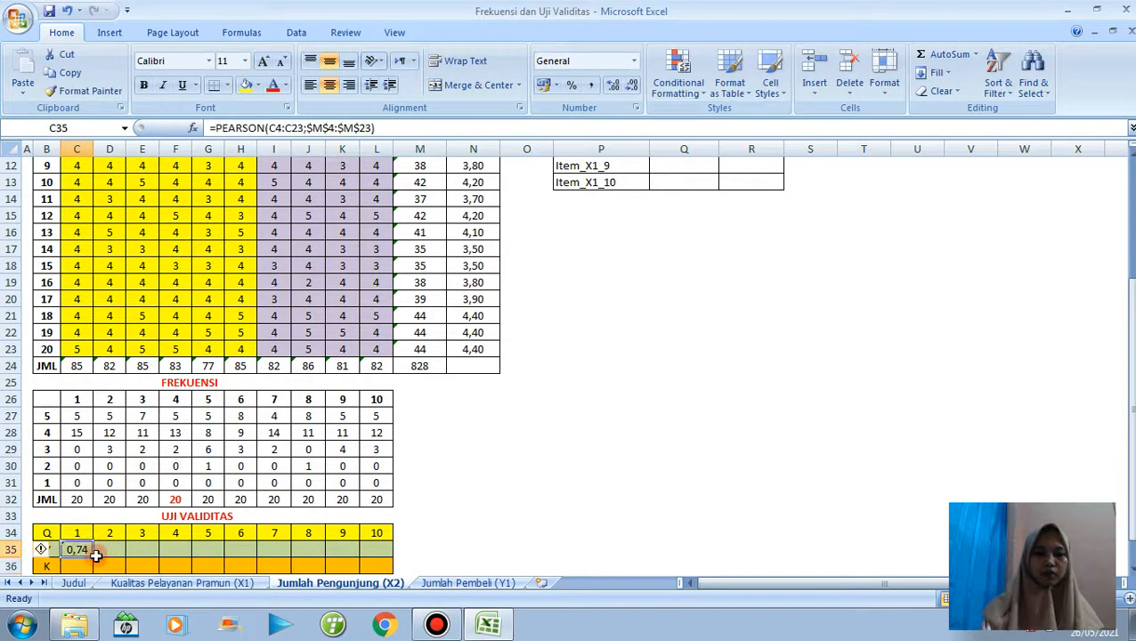
left_click_drag(92, 554, 383, 558)
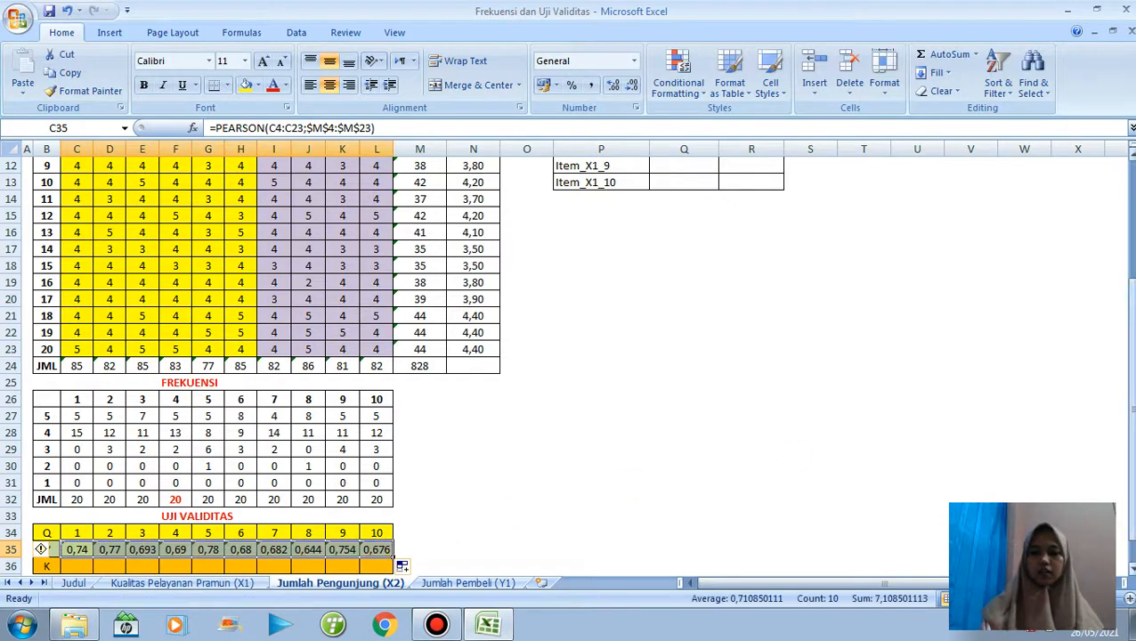
Begin an IF formula in C36 of the UJI VALIDITAS table with the condition C35>0,3.
scroll(1129, 401, "down", 1)
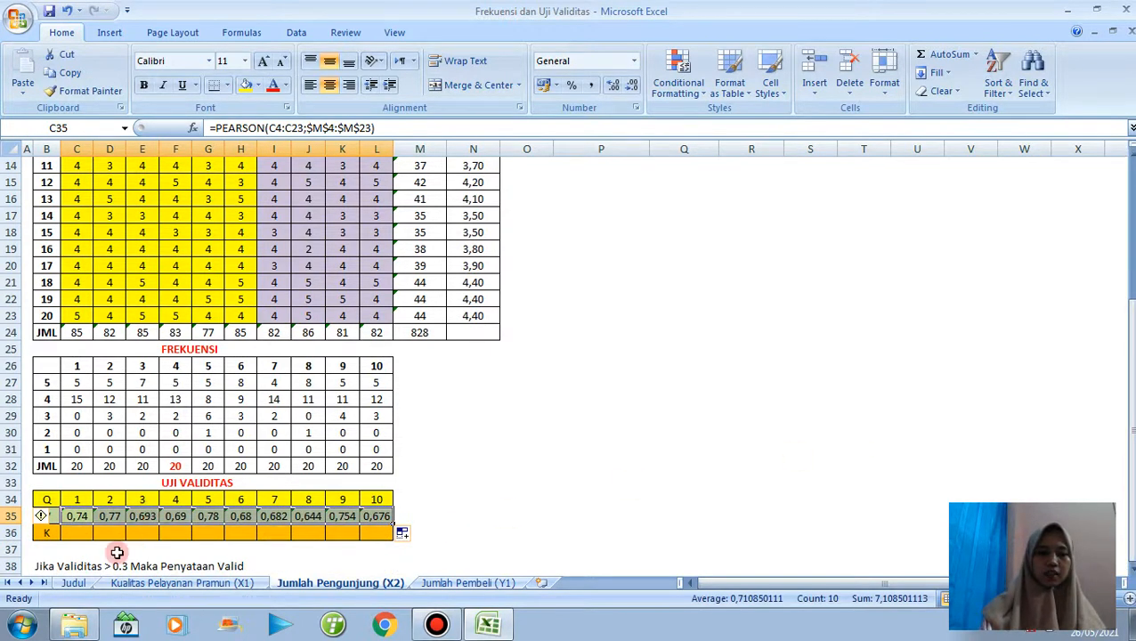
left_click(88, 533)
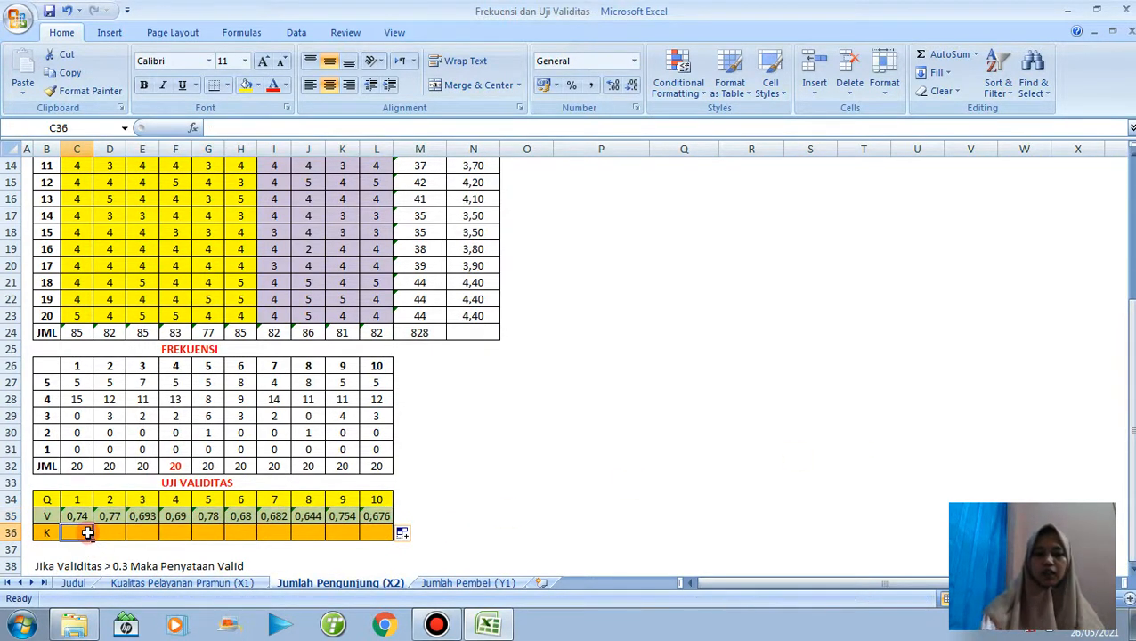
type("=if")
key("Tab")
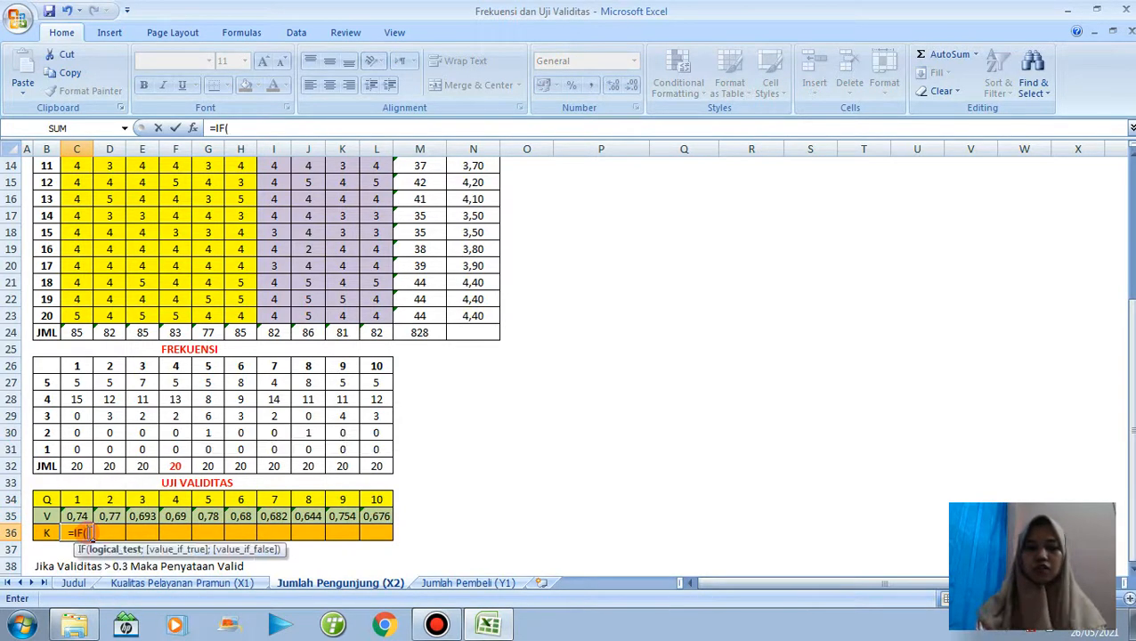
left_click(79, 515)
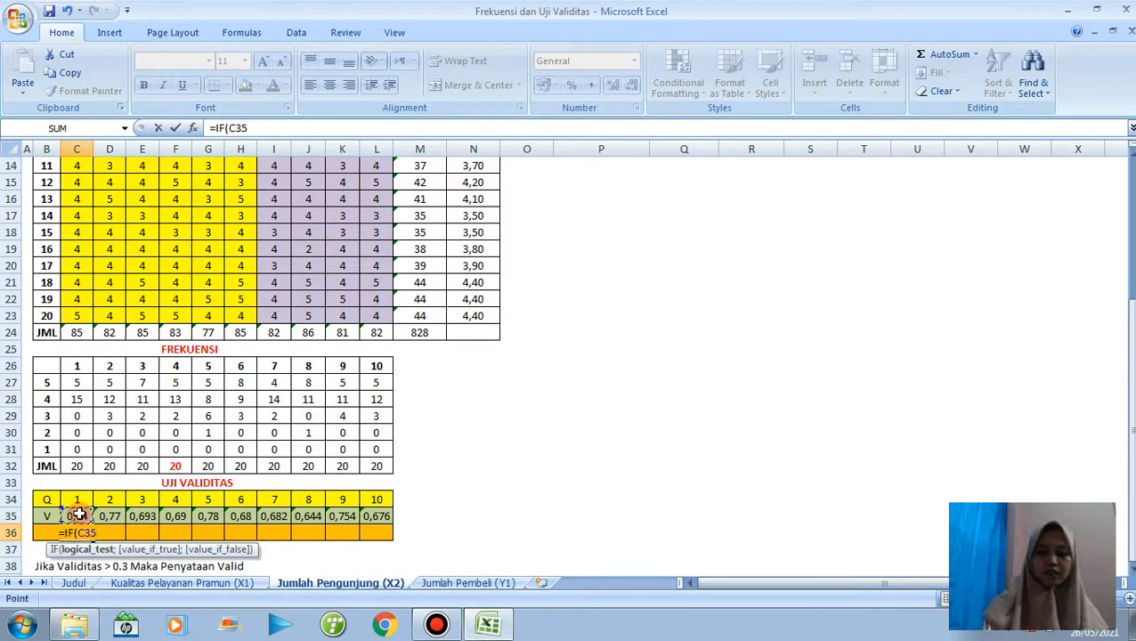
type(">")
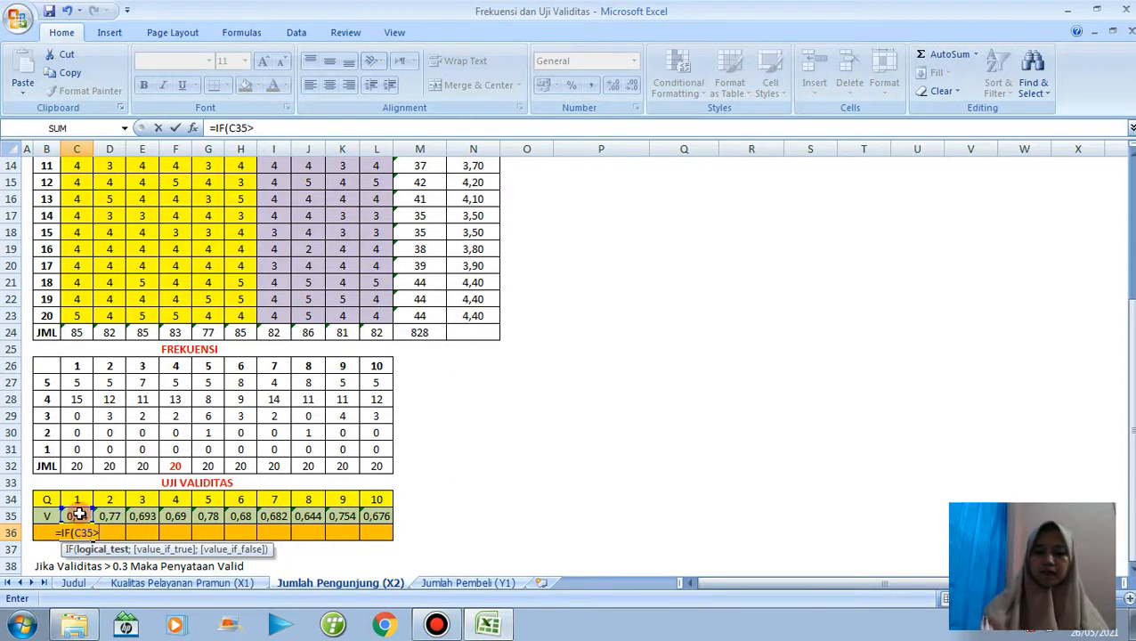
type("0,3")
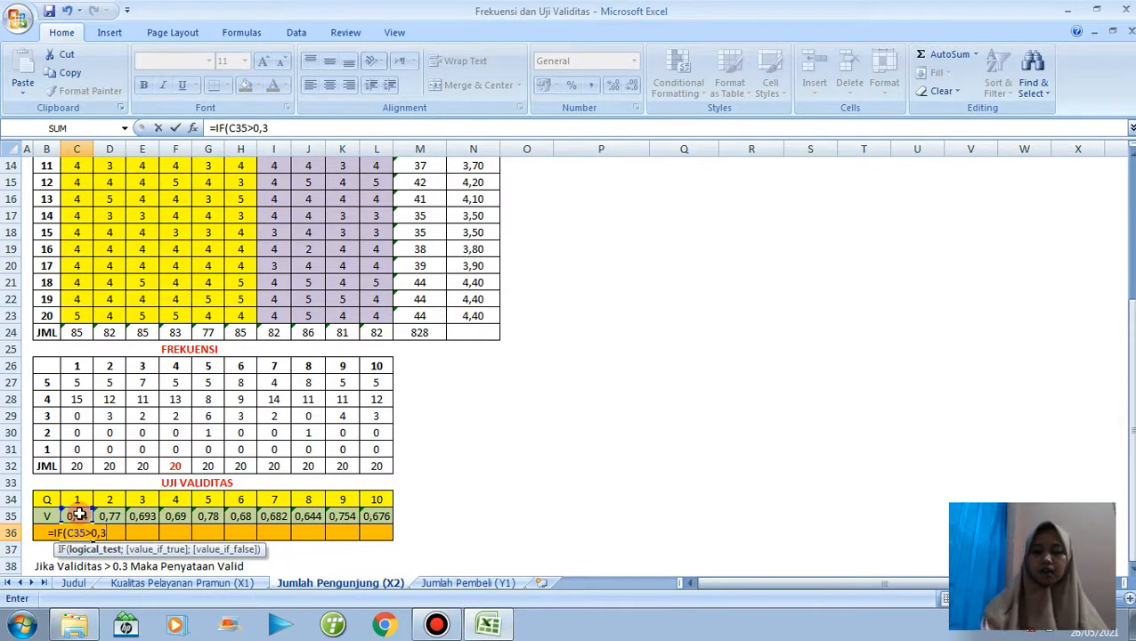
type(";")
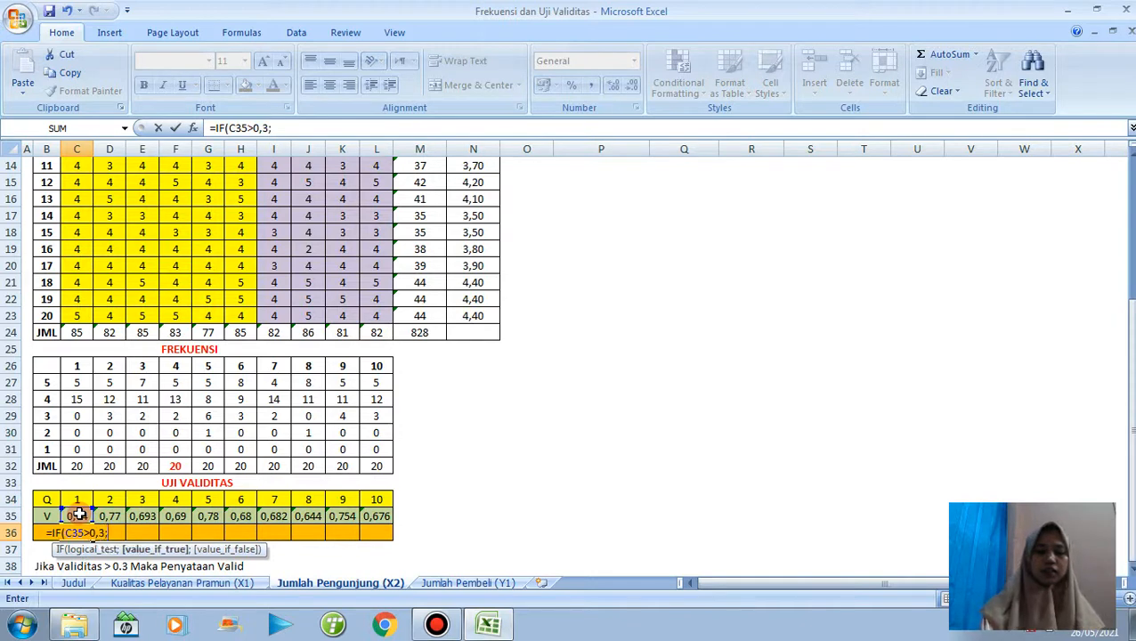
type("\"")
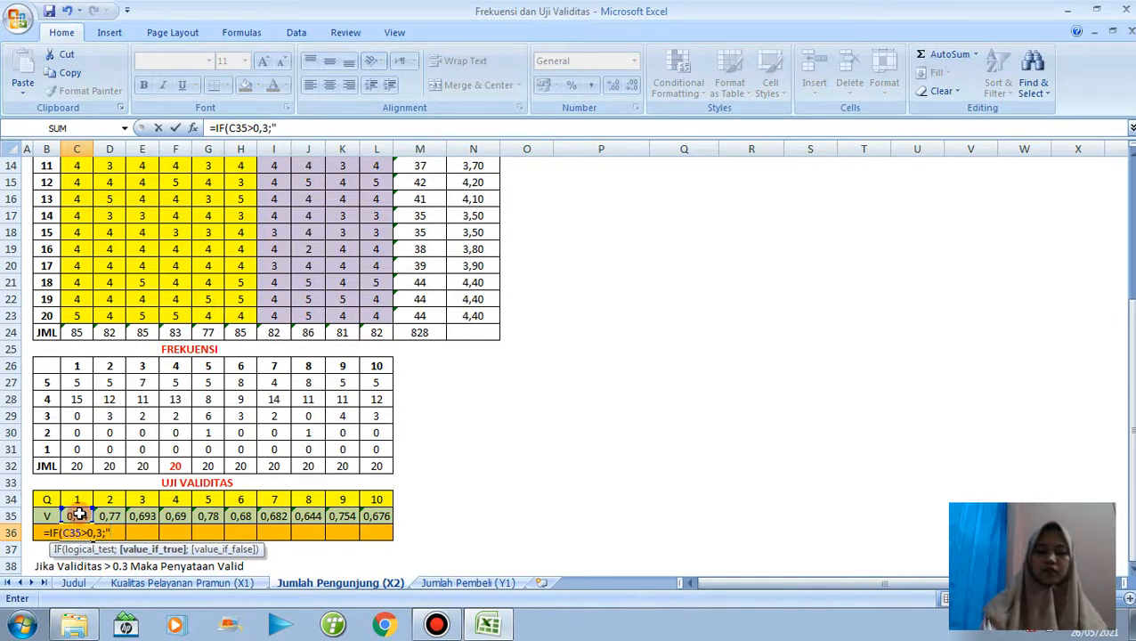
type("V")
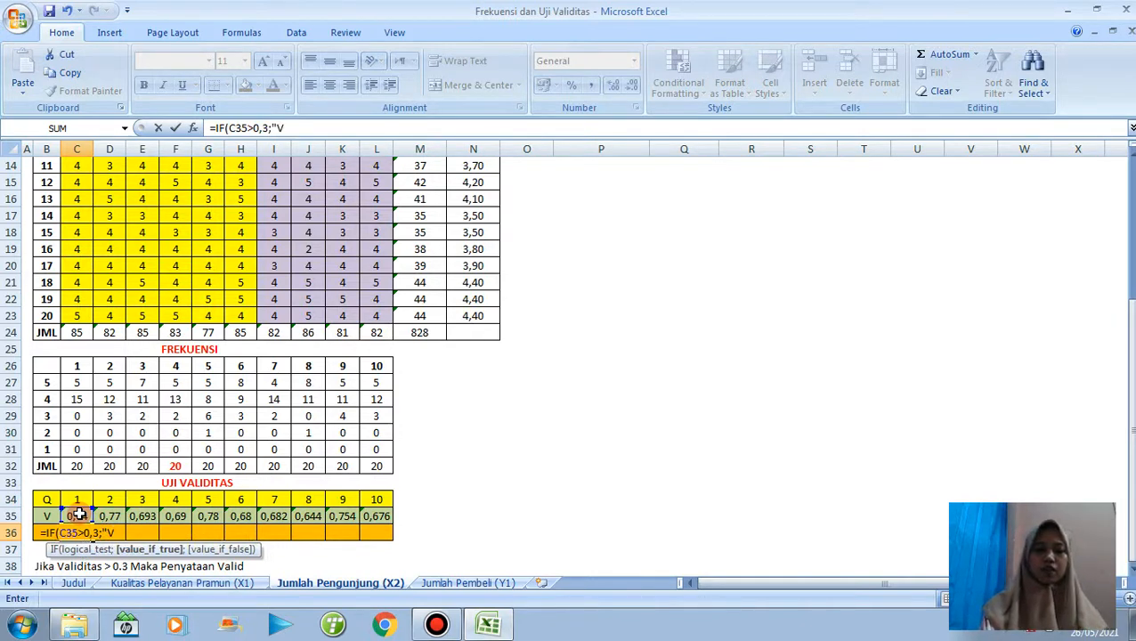
type("ALID")
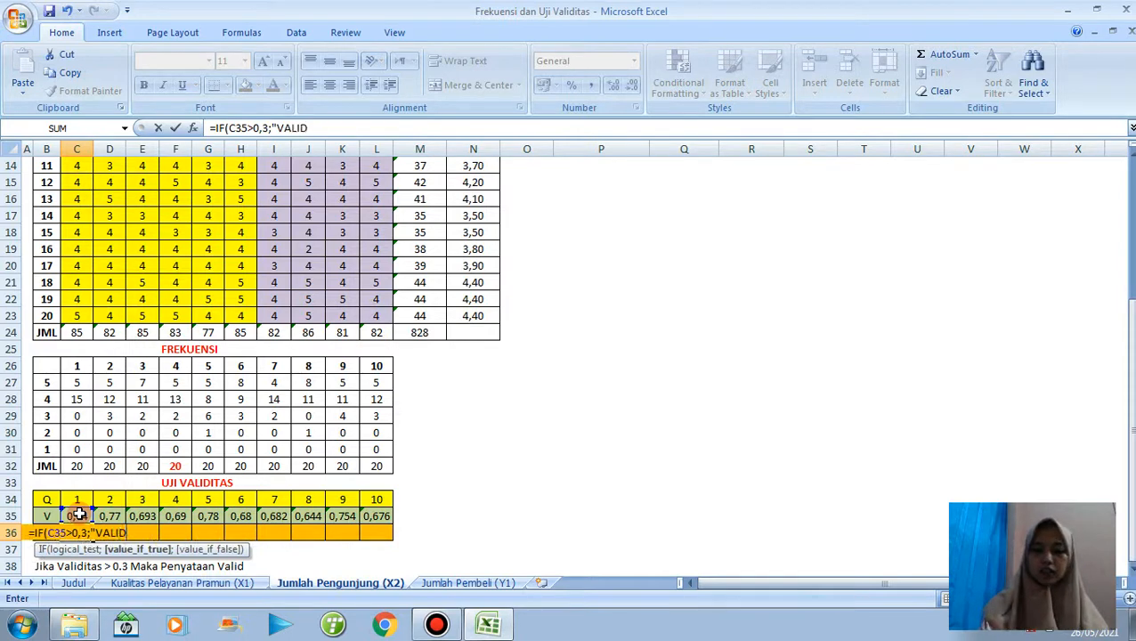
type("\";")
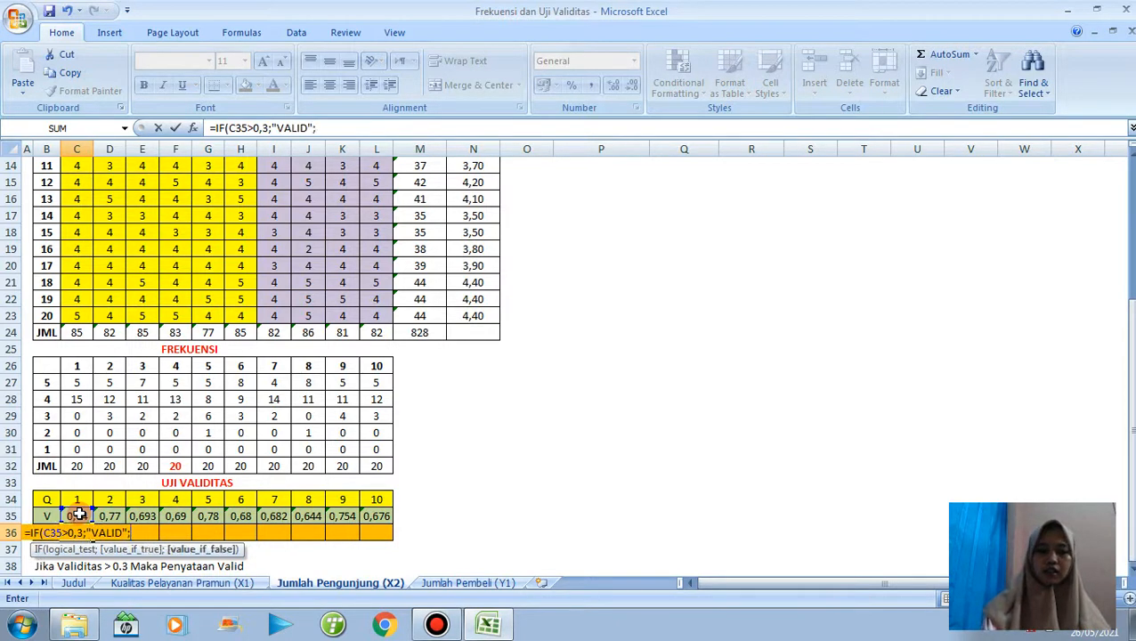
type("\"")
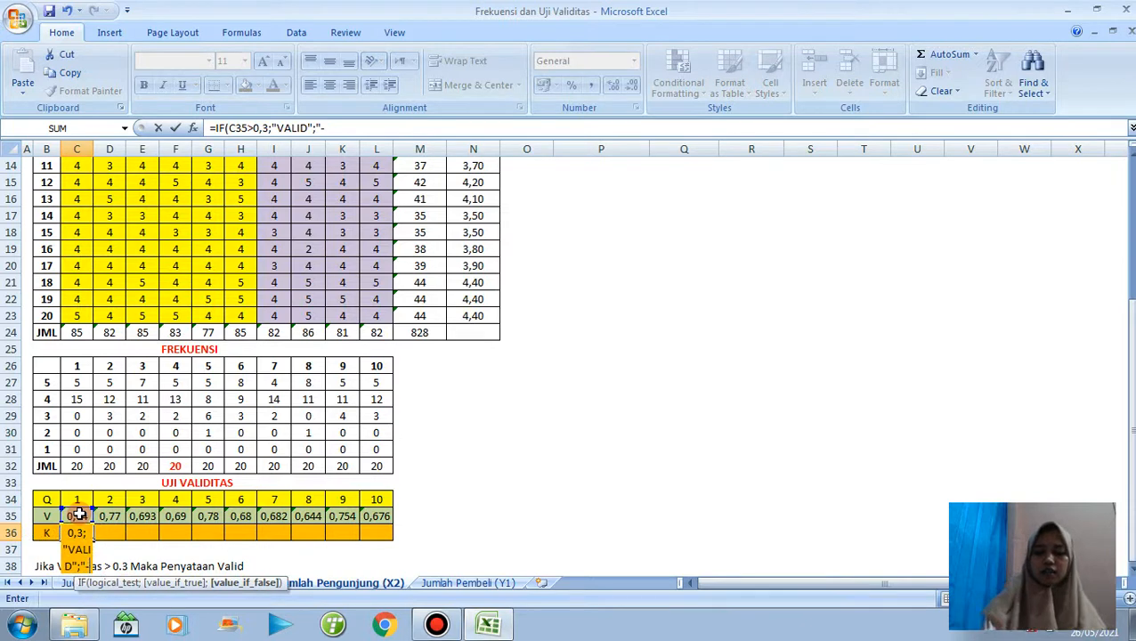
type("-\")")
Complete the C36 formula as =IF(C35>0,3;"VALID";"-") and fill it across to L36.
key("Return")
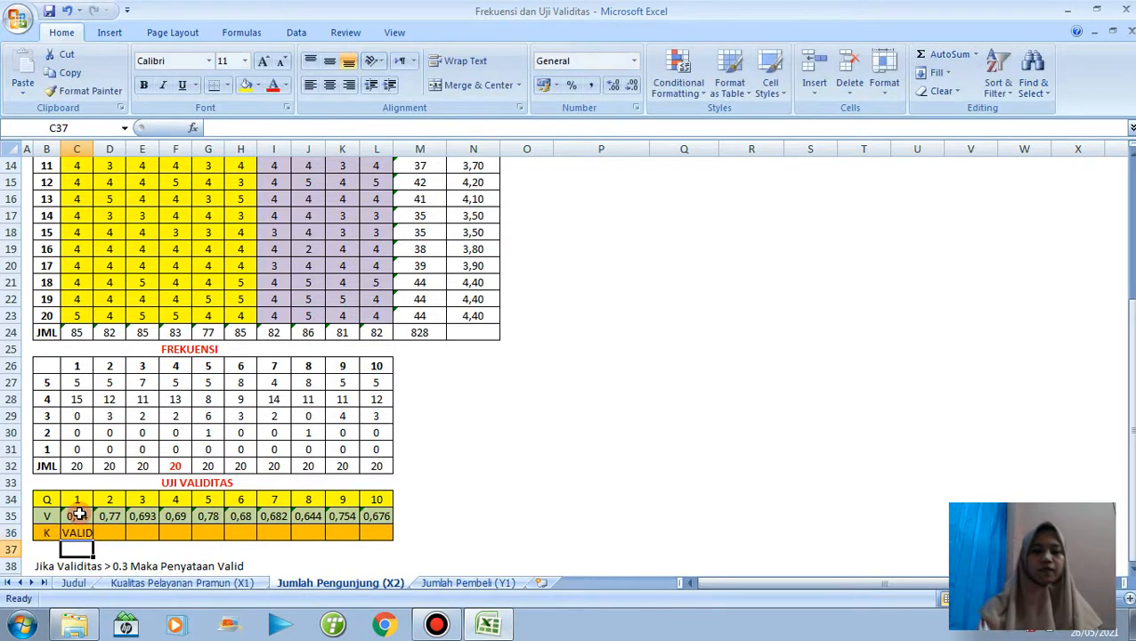
left_click(92, 533)
left_click_drag(94, 539, 391, 539)
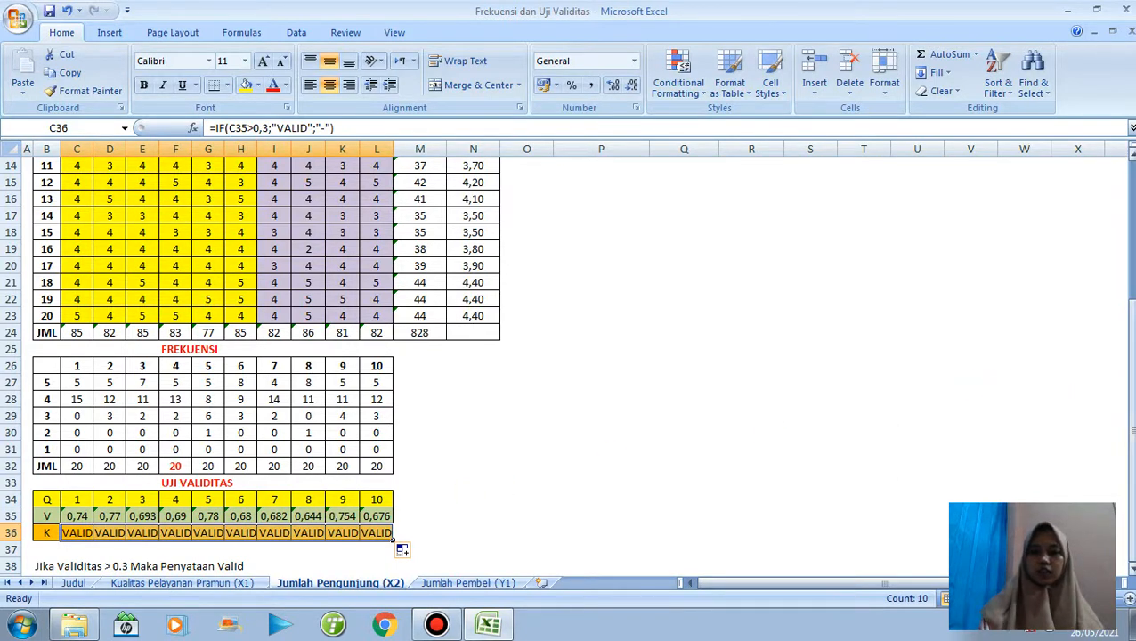
Copy the validity coefficients C35:L35 and paste them as transposed values into the TK. Validitas column starting at Q4.
left_click_drag(1129, 518, 1130, 436)
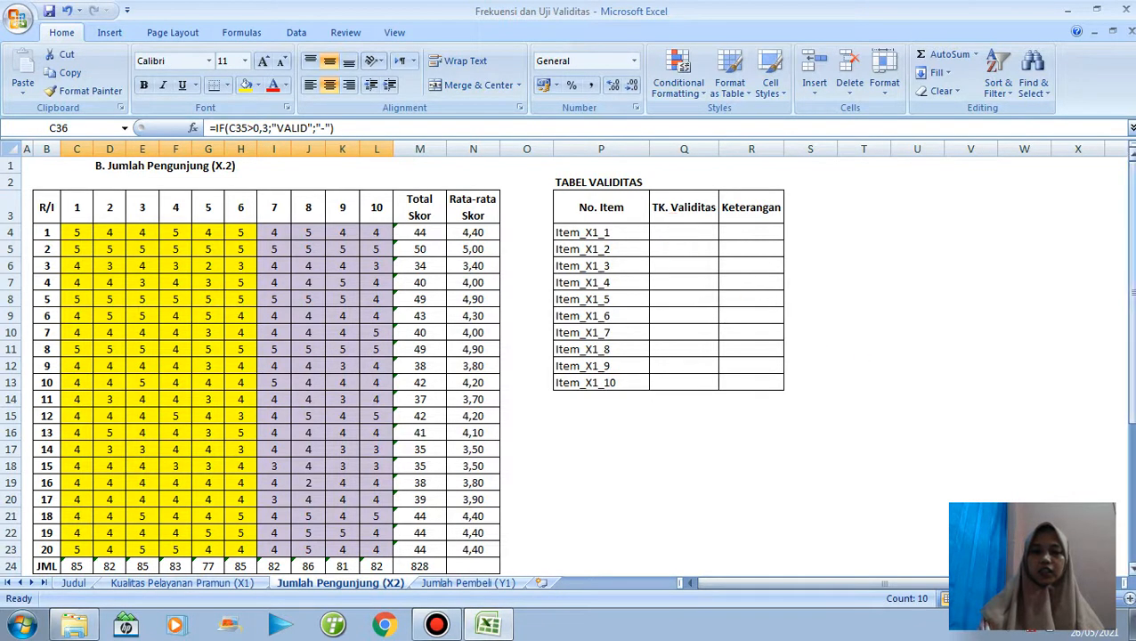
left_click_drag(1130, 178, 1129, 299)
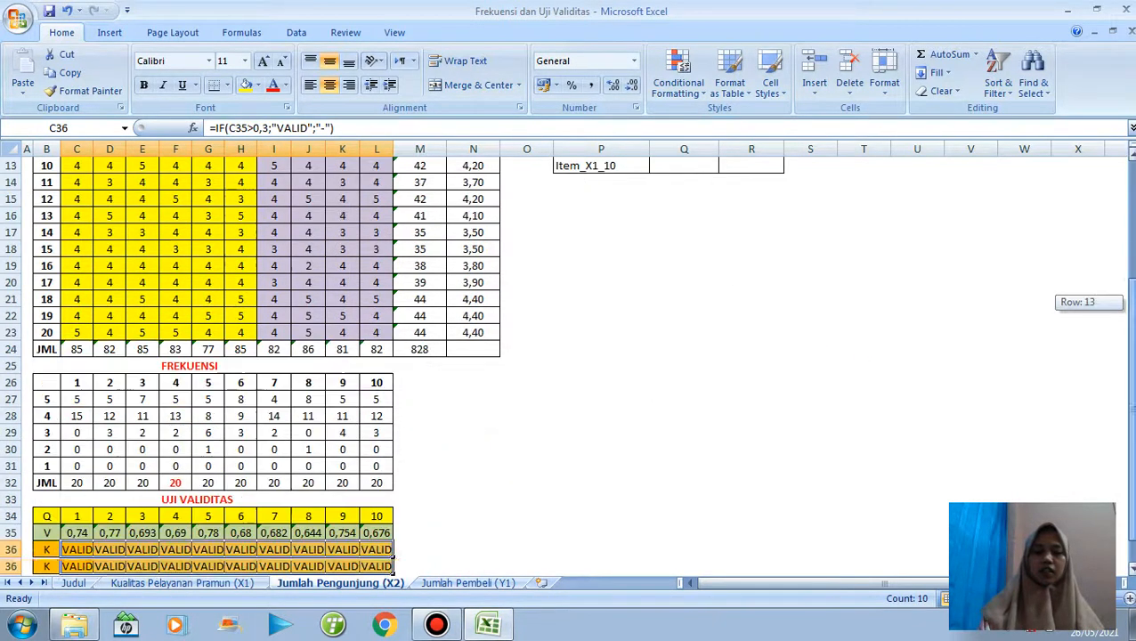
left_click(89, 532)
left_click_drag(91, 538, 380, 536)
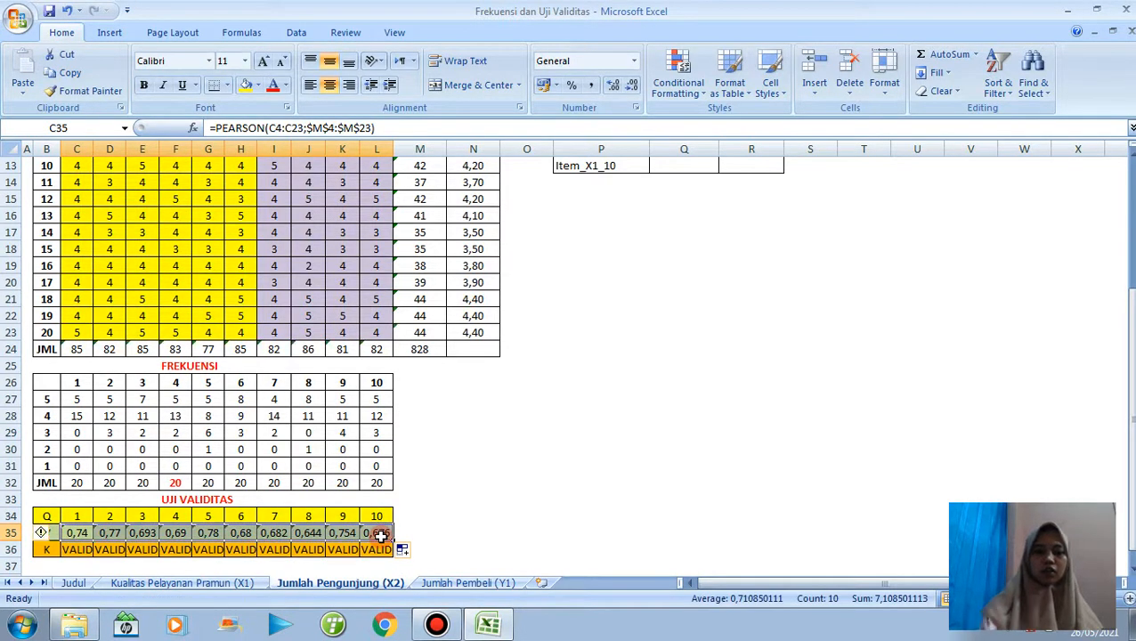
key("ctrl+c")
left_click_drag(1130, 433, 1129, 169)
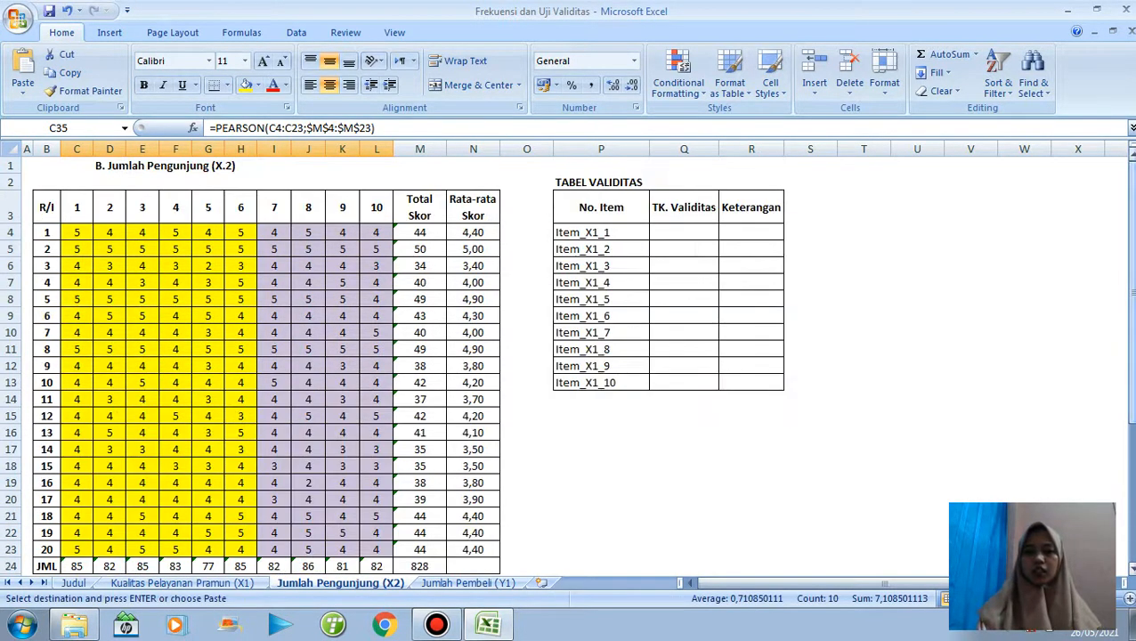
left_click(672, 231)
right_click(672, 231)
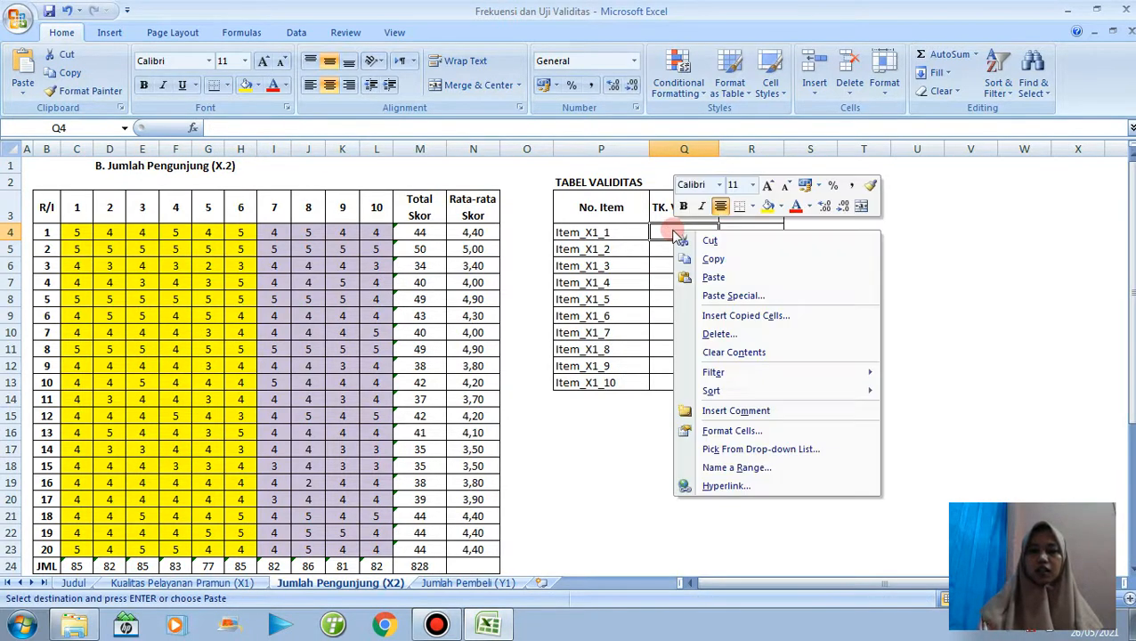
left_click(706, 295)
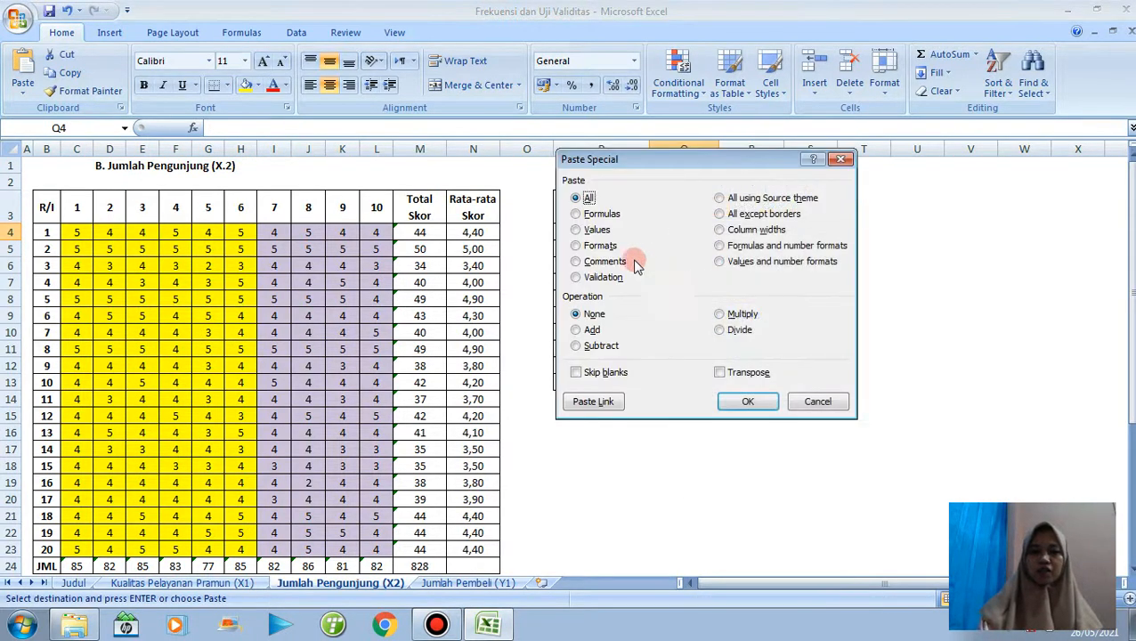
left_click(597, 230)
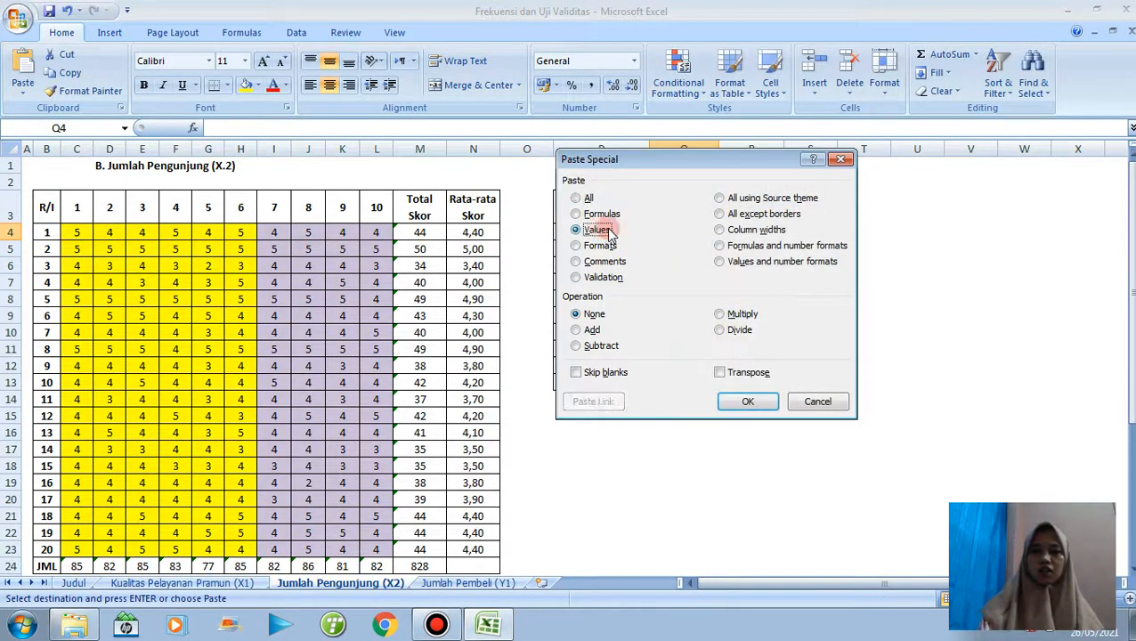
left_click(721, 372)
left_click(748, 402)
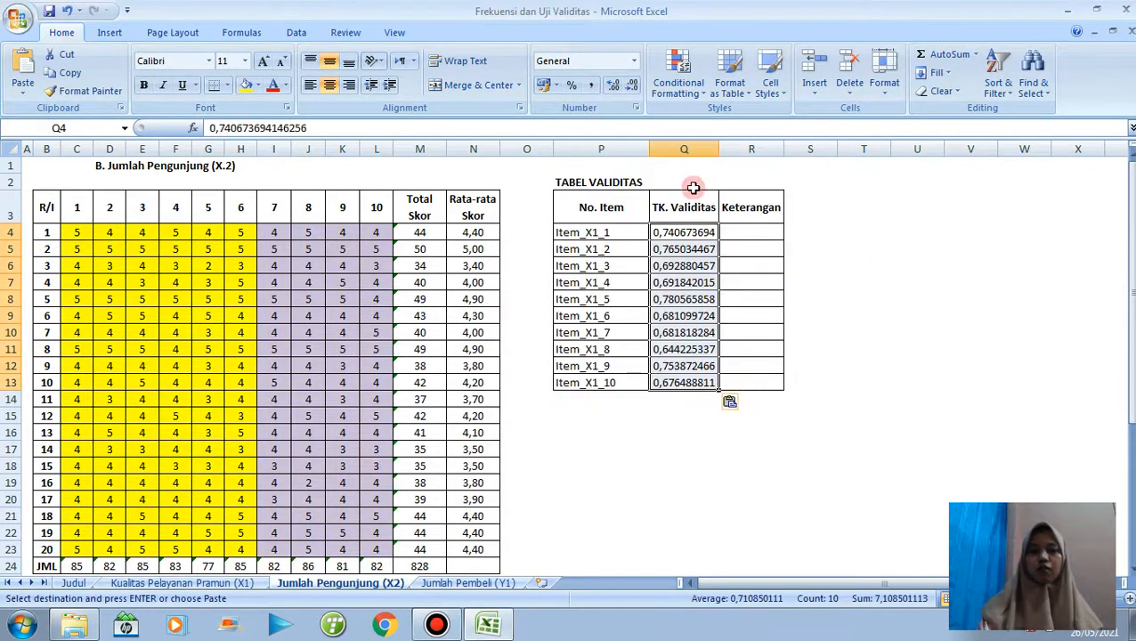
Reduce the pasted TK. Validitas values in Q4:Q13 to two decimal places.
left_click(628, 93)
left_click(629, 93)
left_click(628, 93)
left_click(629, 93)
left_click(628, 92)
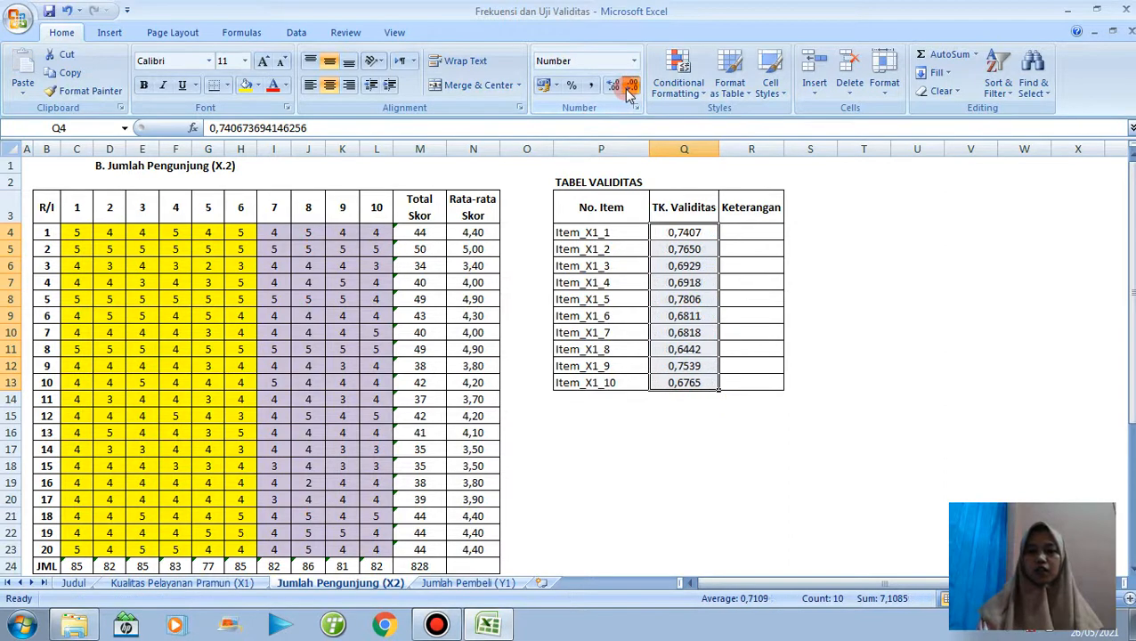
left_click(628, 92)
left_click(628, 93)
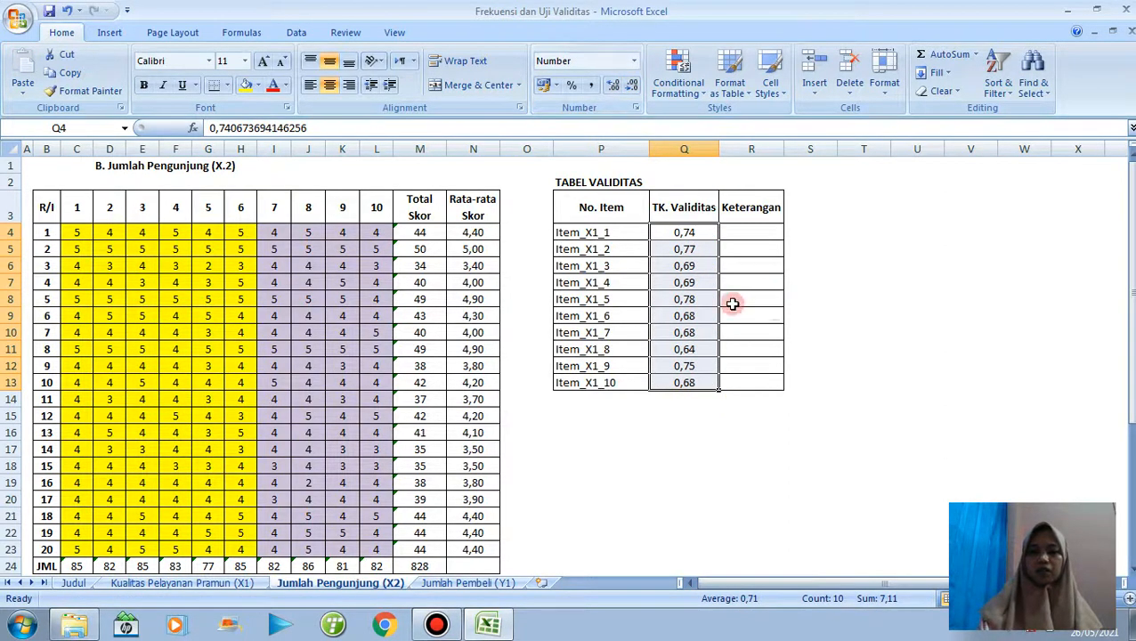
Copy the validity verdicts C36:L36 and paste them as transposed values into the Keterangan column starting at R4.
left_click_drag(1129, 204, 1129, 344)
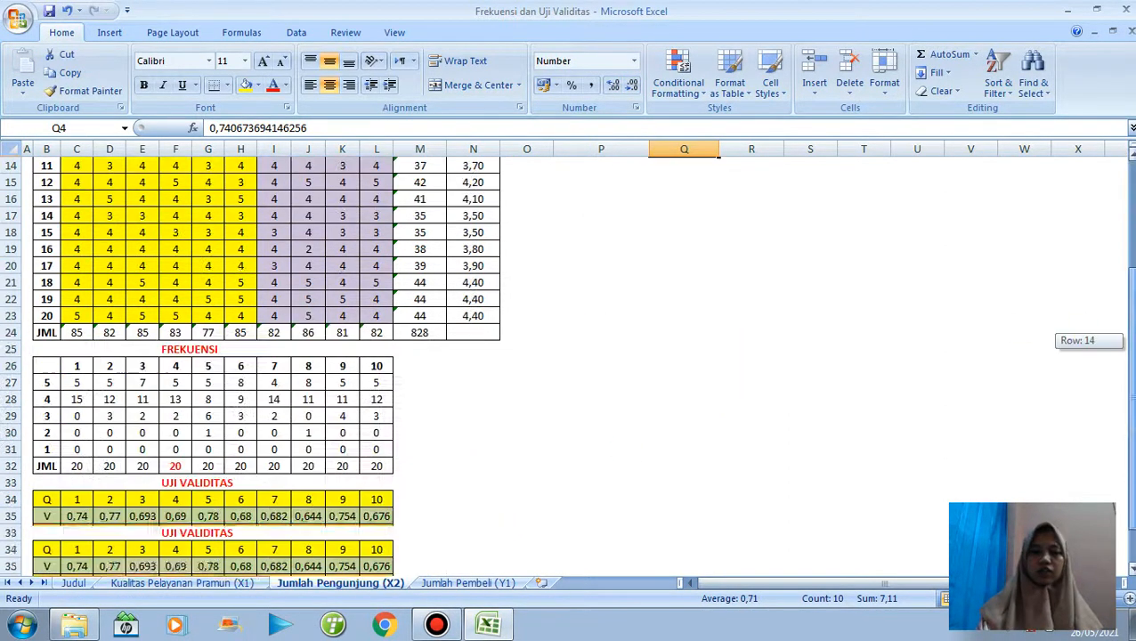
left_click(74, 542)
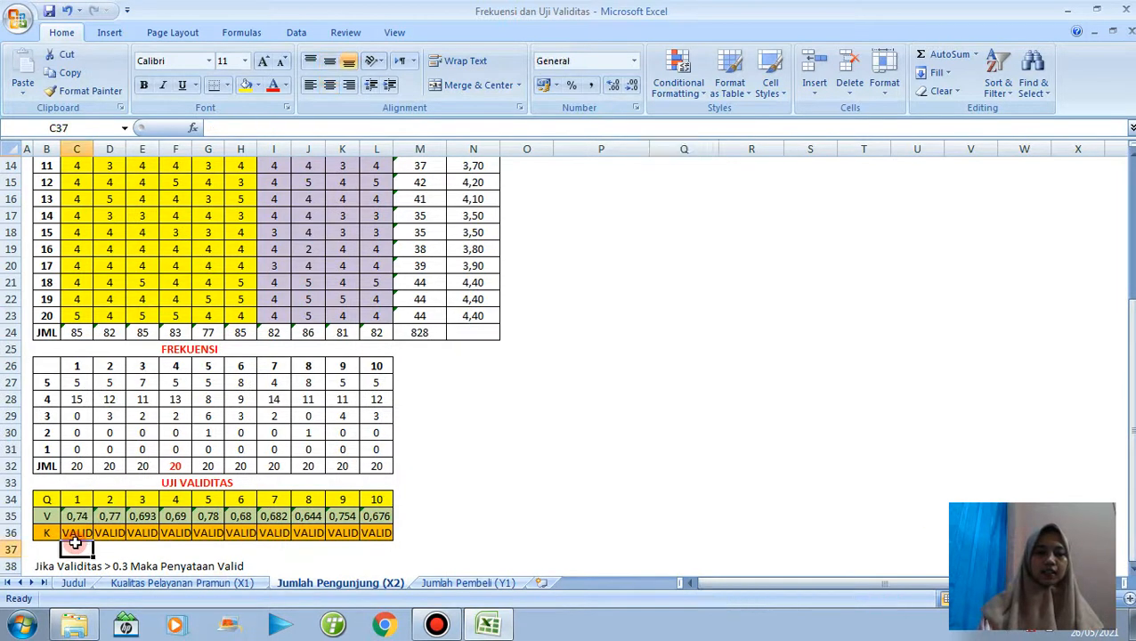
left_click(79, 534)
left_click_drag(94, 540, 389, 535)
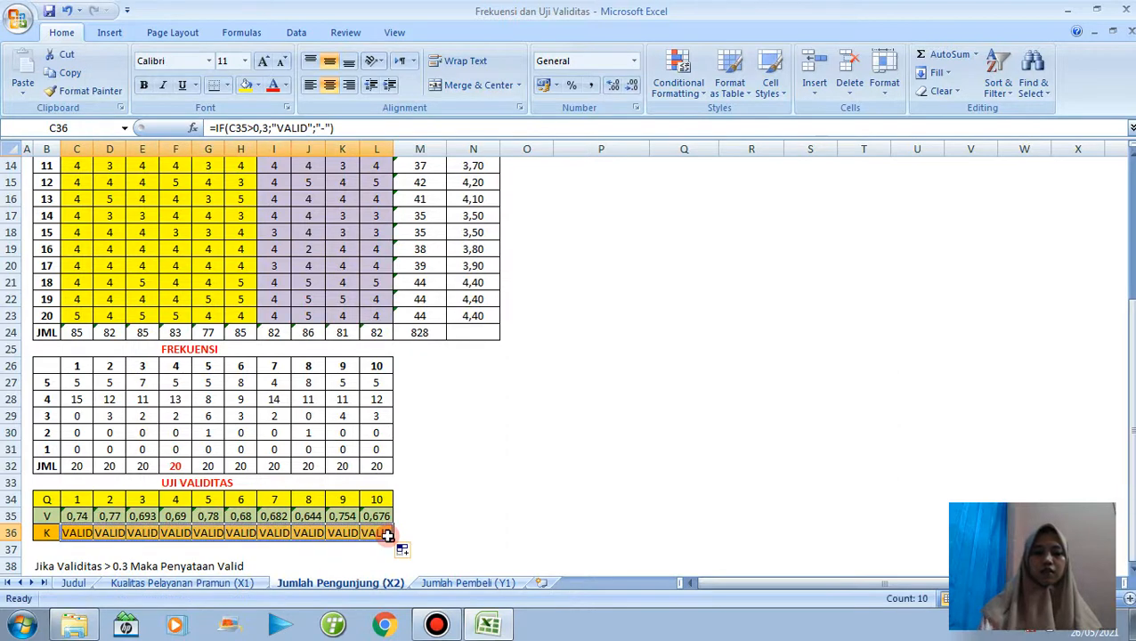
key("ctrl+c")
left_click_drag(1128, 427, 1129, 165)
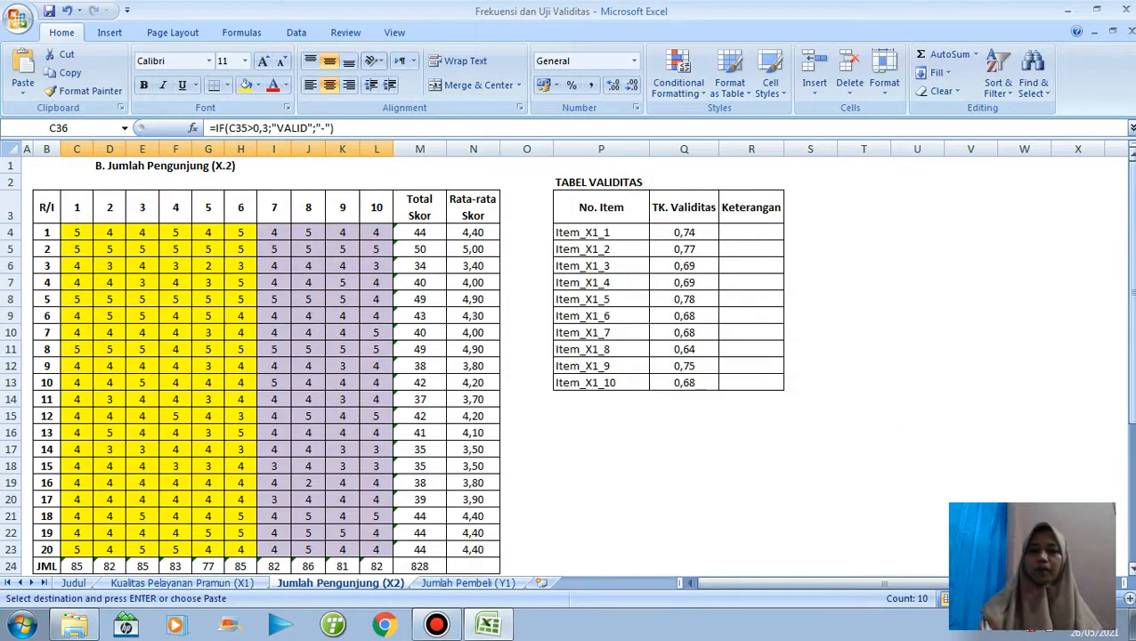
left_click(749, 234)
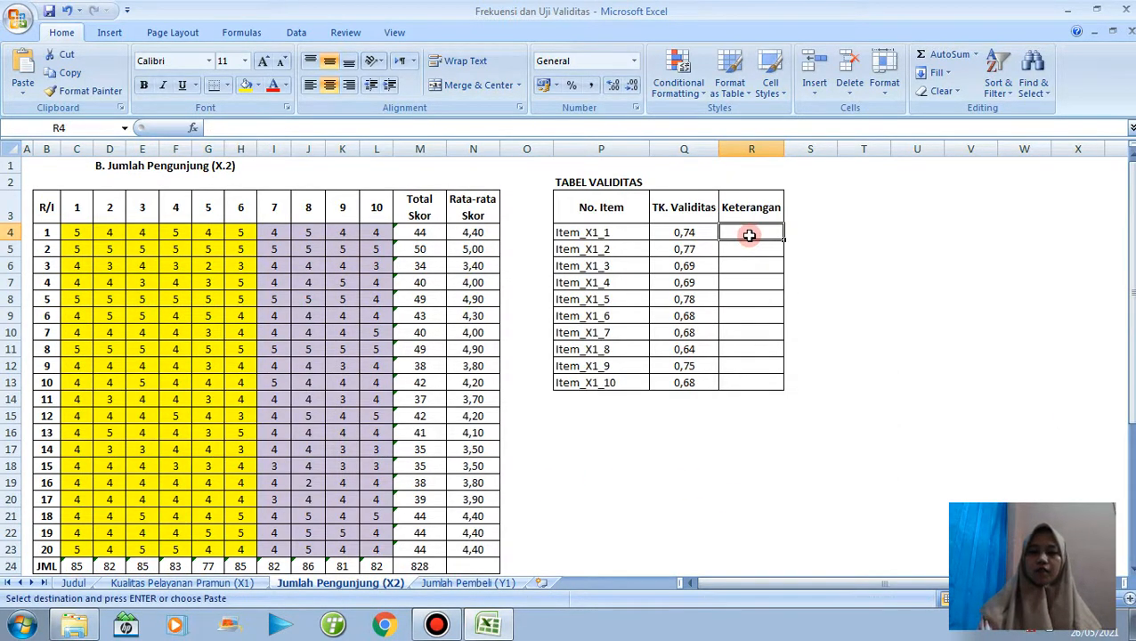
right_click(749, 234)
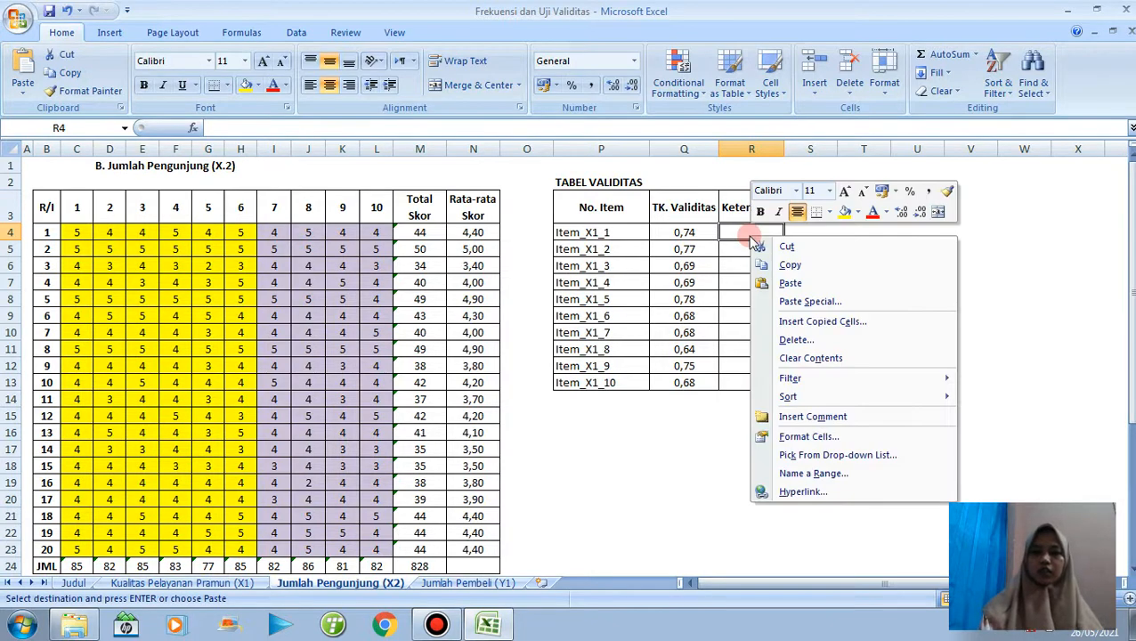
left_click(791, 303)
left_click(661, 239)
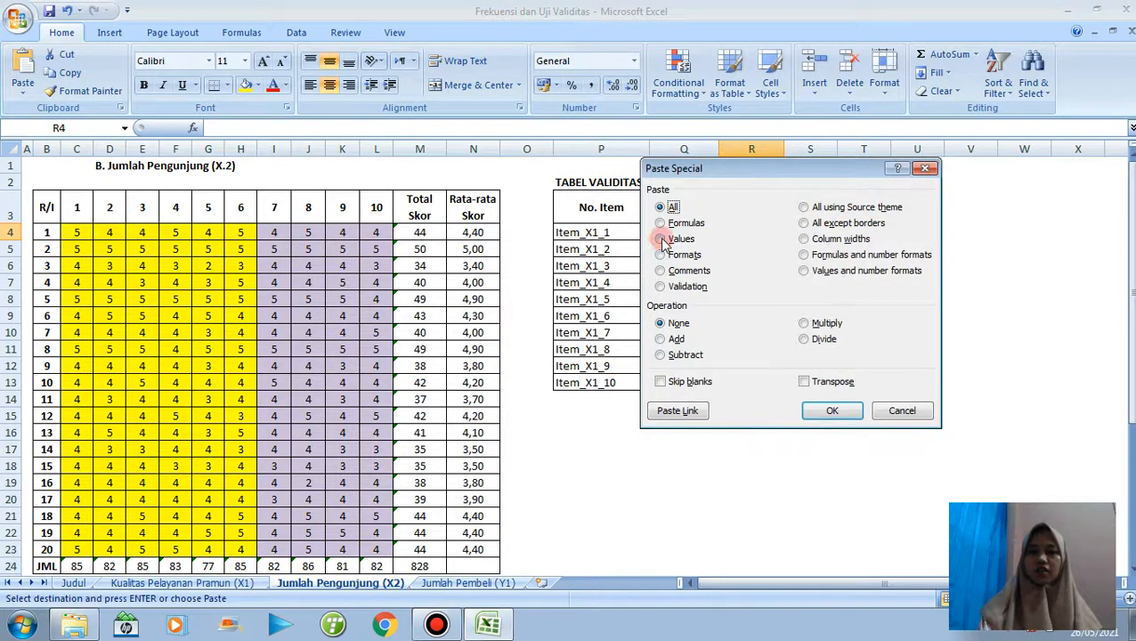
left_click(805, 382)
left_click(831, 411)
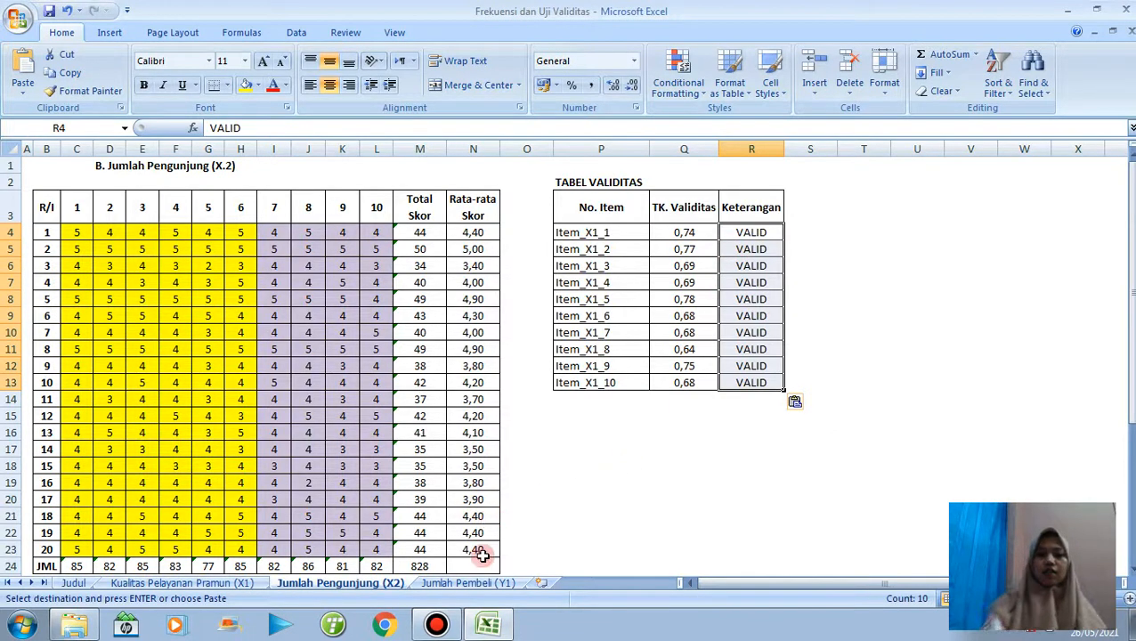
On the Jumlah Pembeli (Y1) sheet, fill the Total Skor column and JML row by applying AutoSum to C4:M24.
left_click(469, 583)
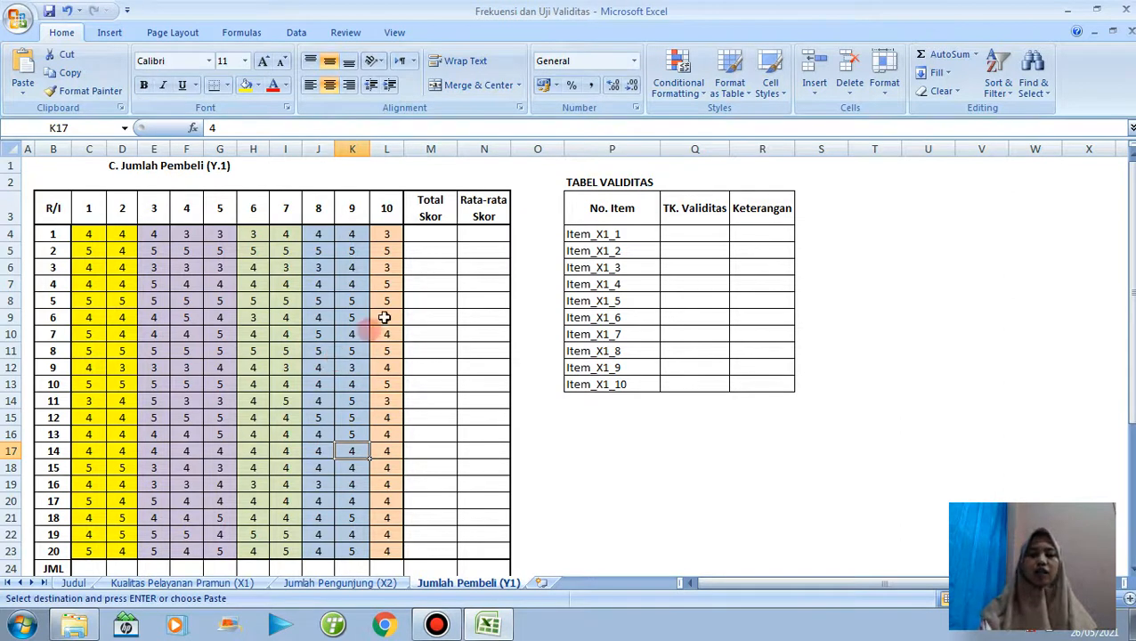
left_click_drag(90, 235, 433, 571)
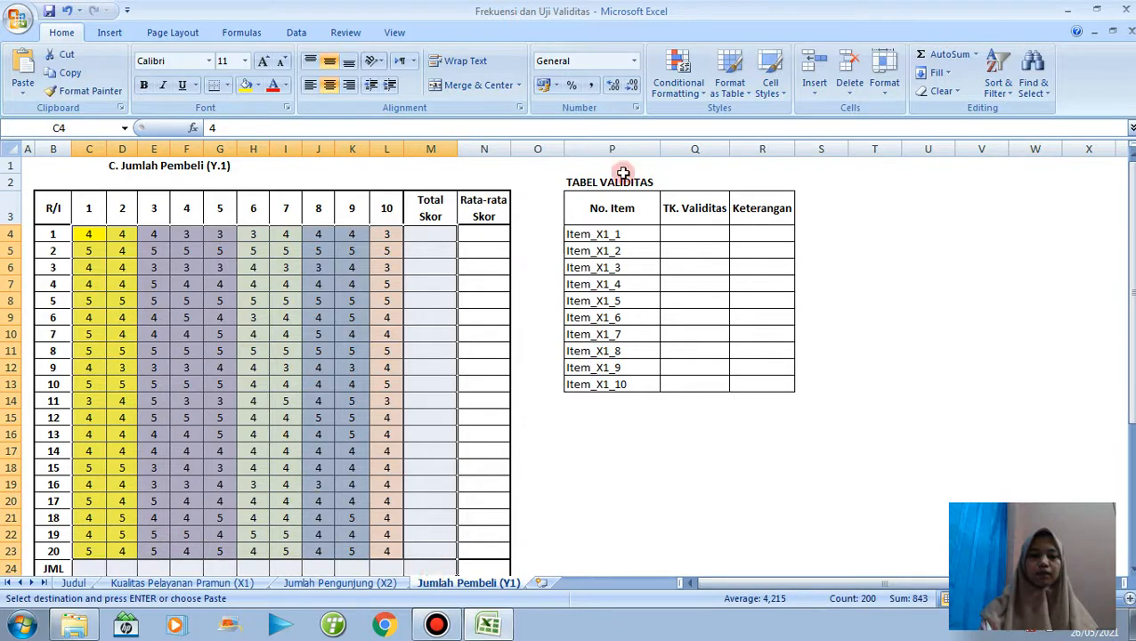
left_click(939, 53)
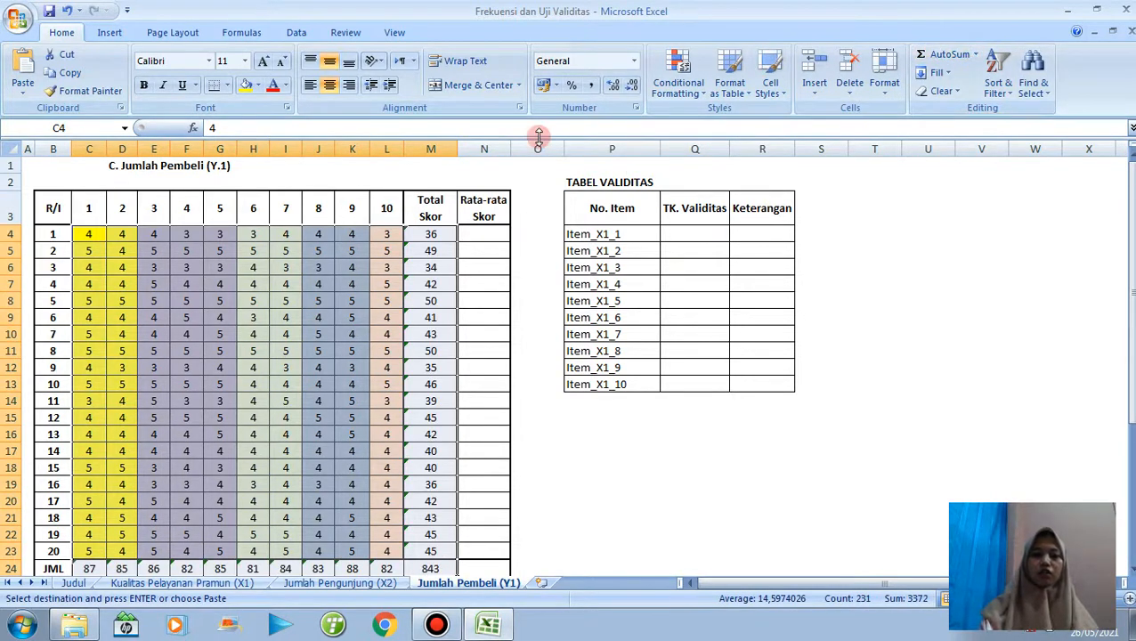
Calculate the first respondent's Rata-rata Skor in N4 with the formula =M4/10.
left_click(490, 231)
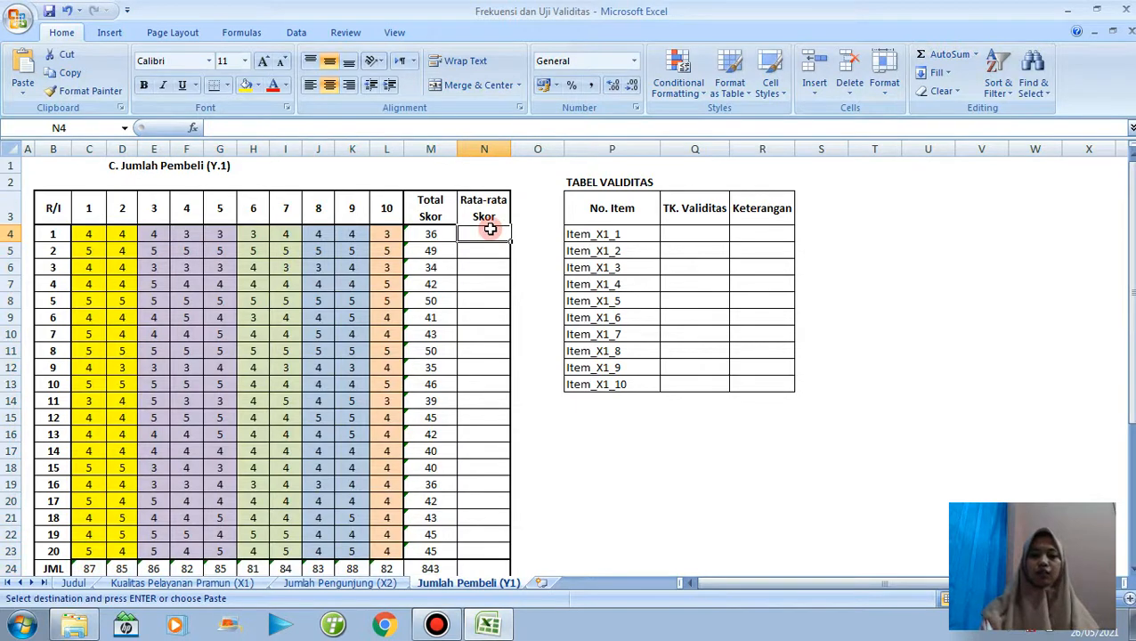
type("=")
left_click(438, 234)
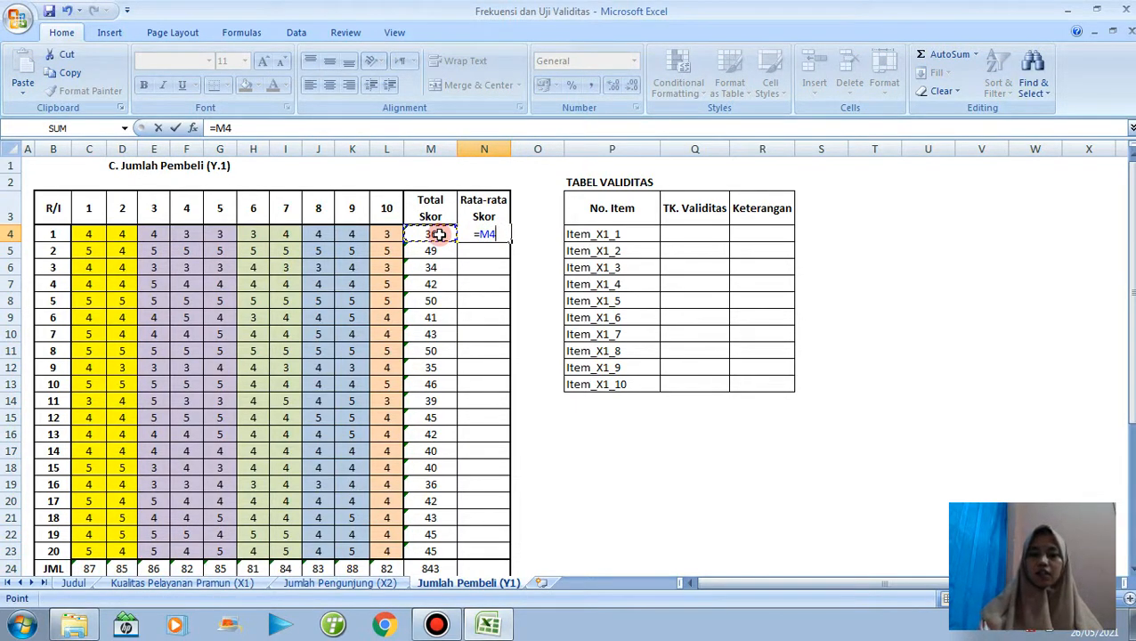
type("/10")
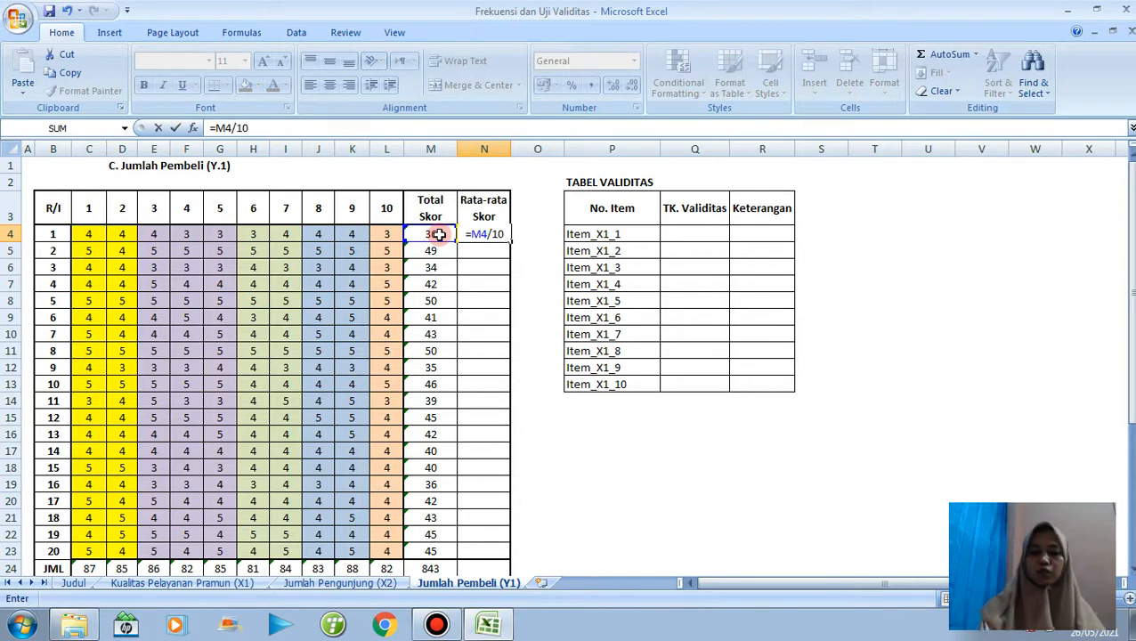
key("Return")
Show the N4 average with two decimal places and fill its formula down through N23.
left_click(473, 235)
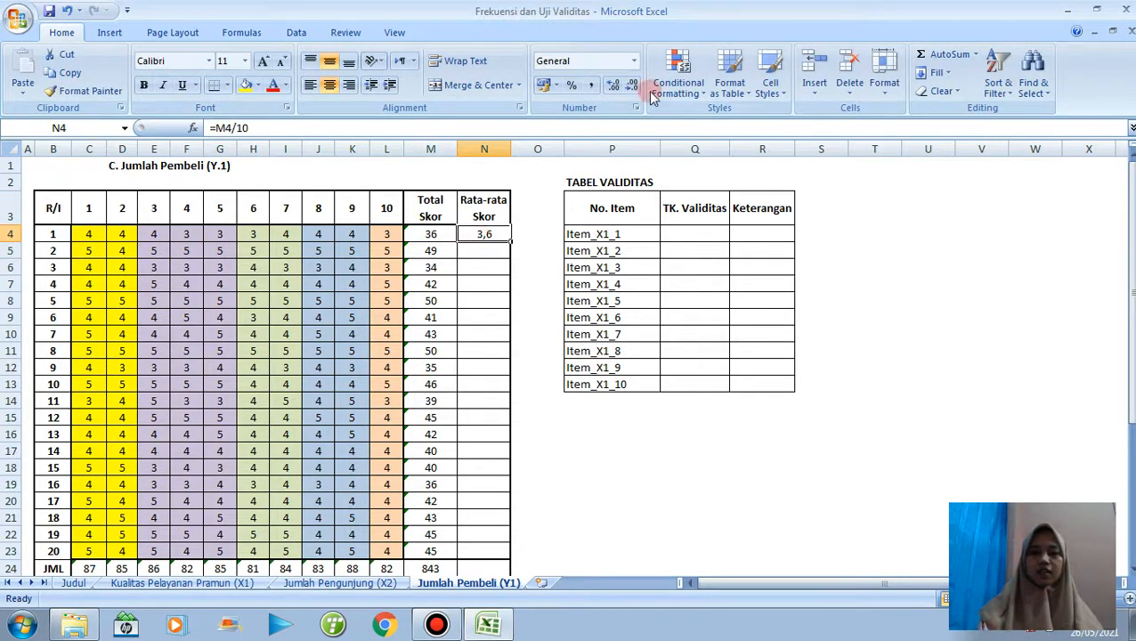
left_click(612, 85)
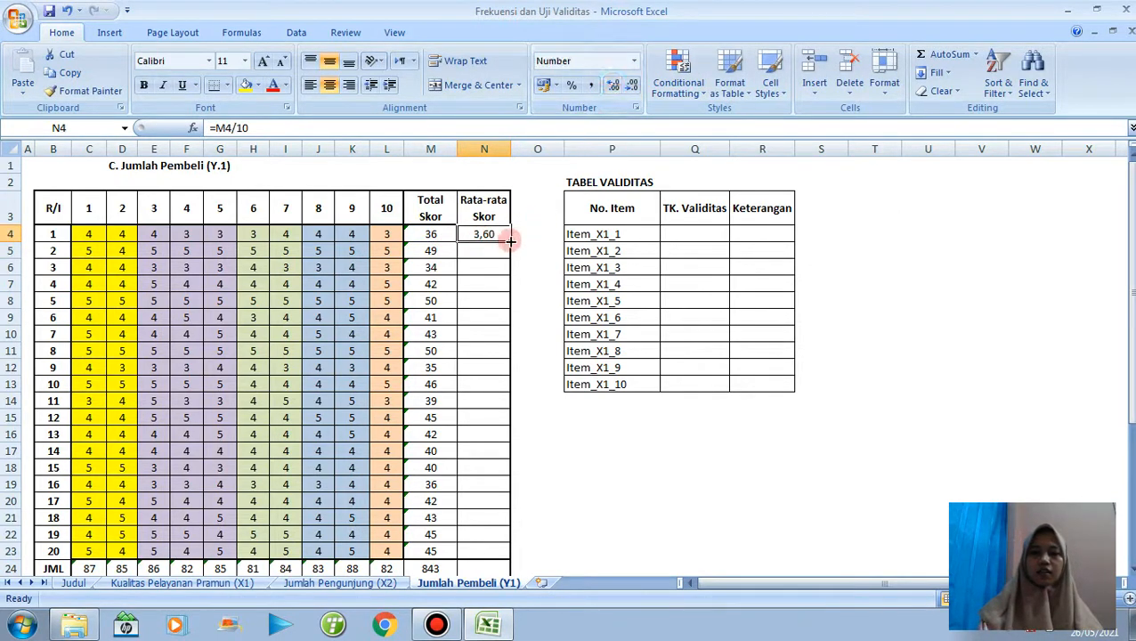
left_click_drag(510, 240, 497, 552)
Begin a COUNTIF formula in C27 of the FREKUENSI table, using the row-locked range C$4:C$23.
left_click_drag(1130, 284, 1130, 339)
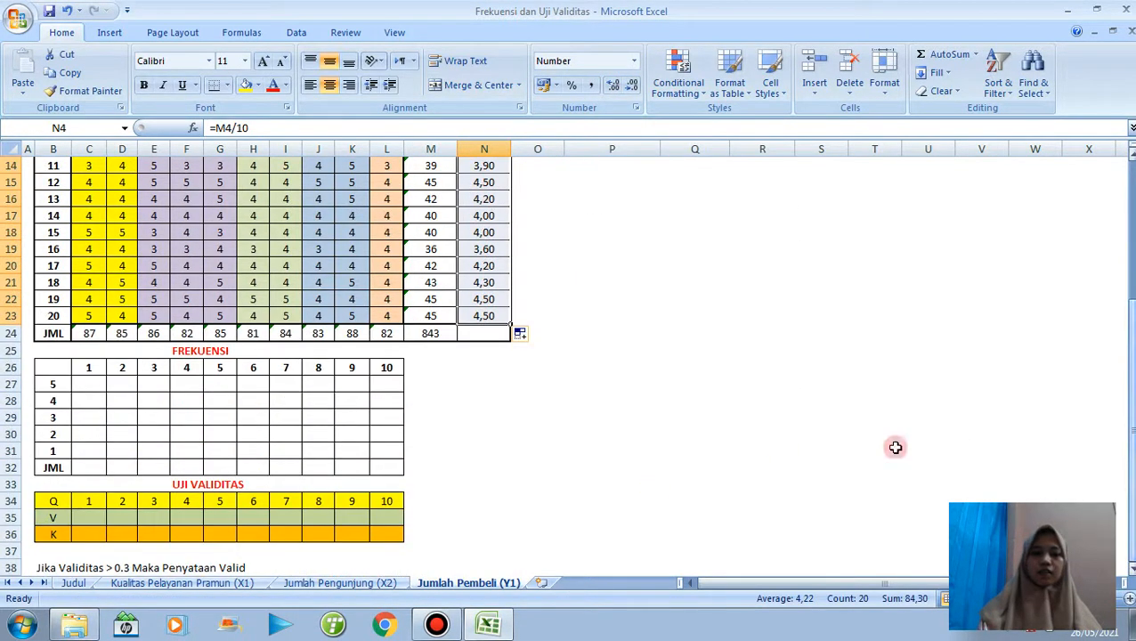
left_click(98, 385)
type("=C")
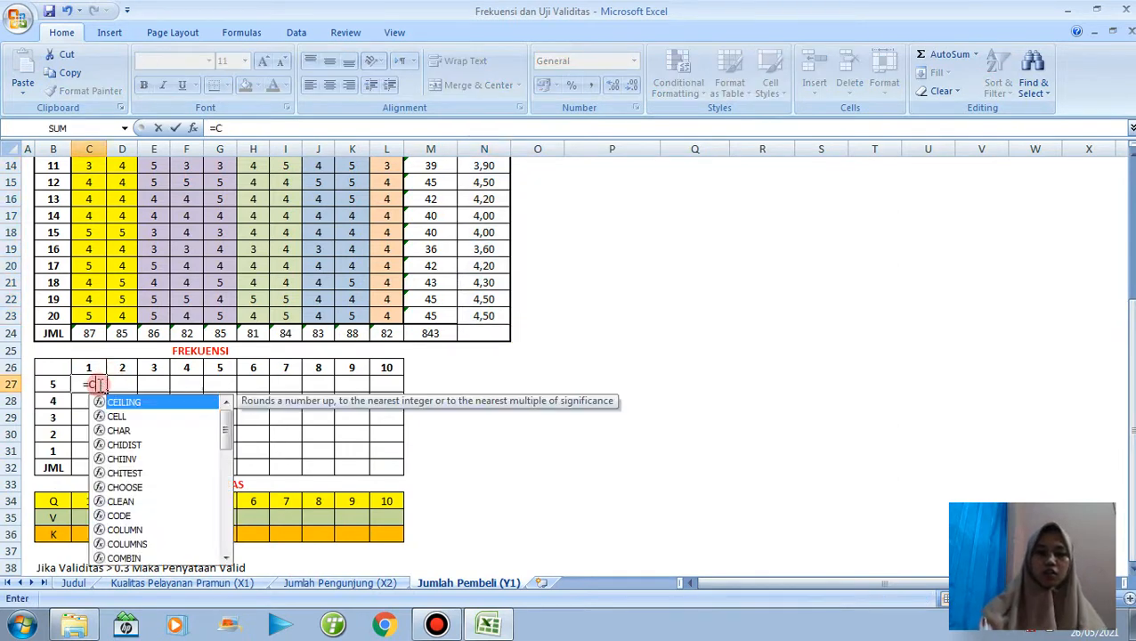
type("OUNTIF")
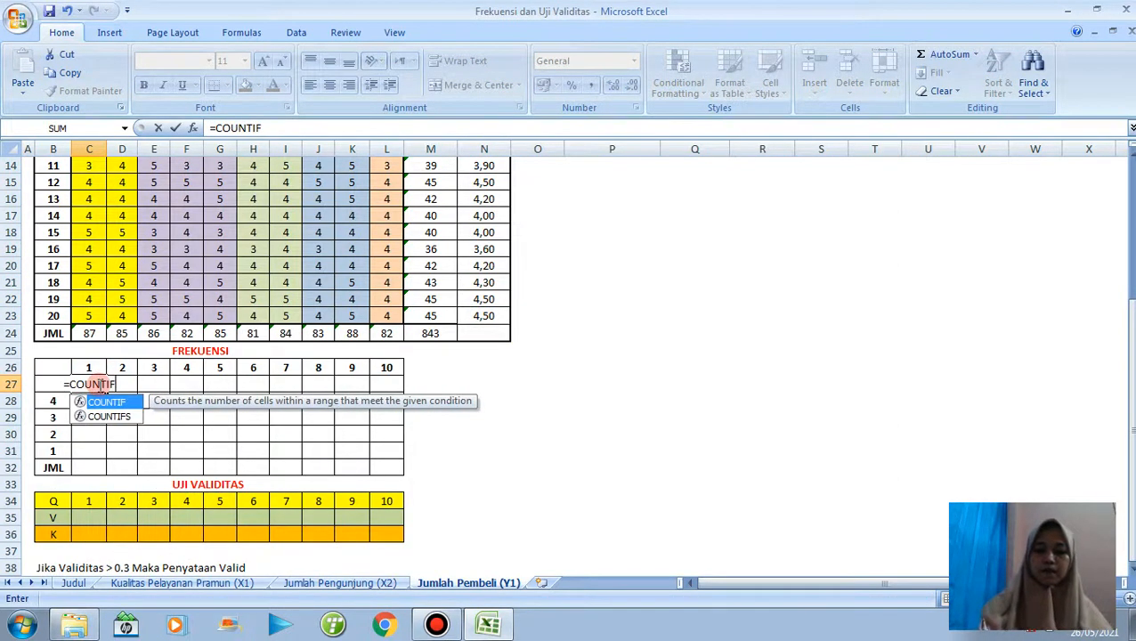
type("(")
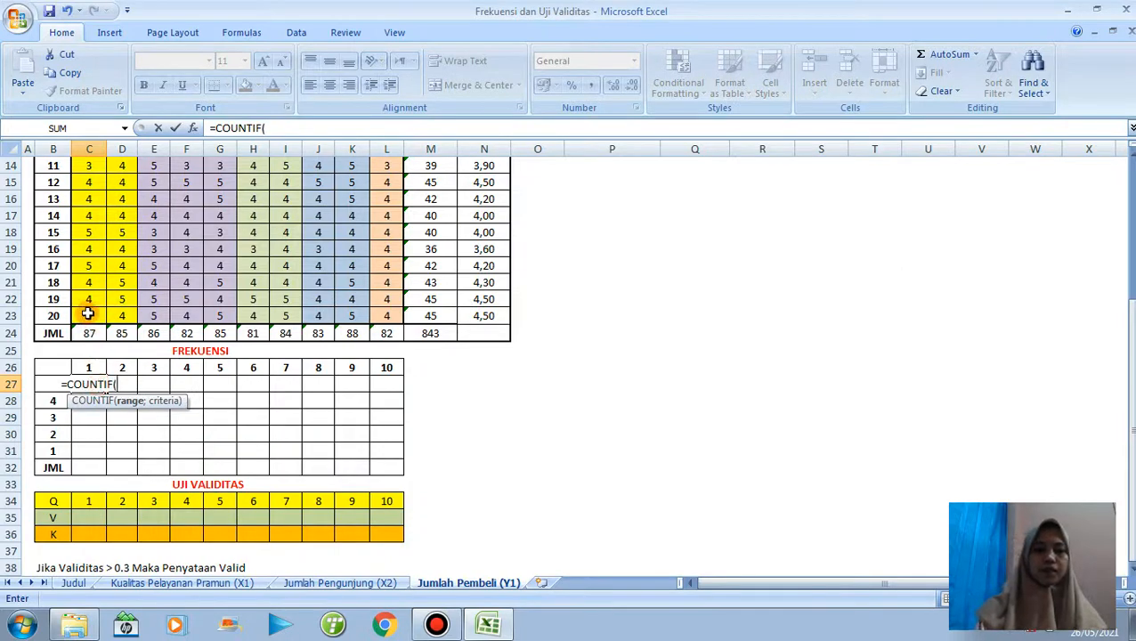
left_click(93, 313)
left_click_drag(103, 296, 88, 217)
left_click(272, 128)
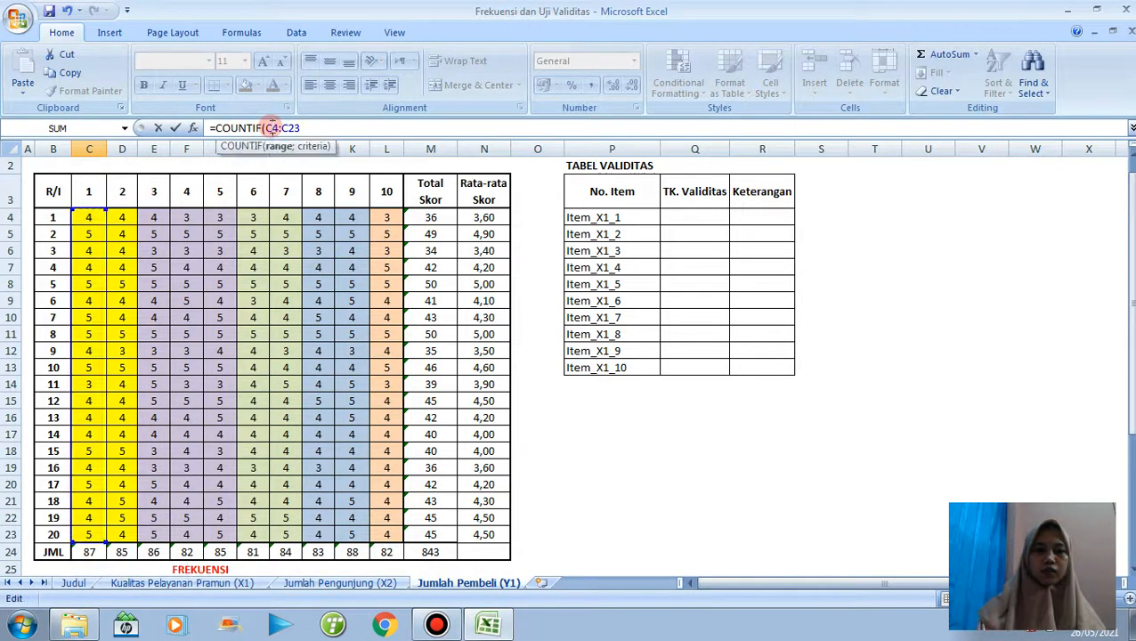
type("$23")
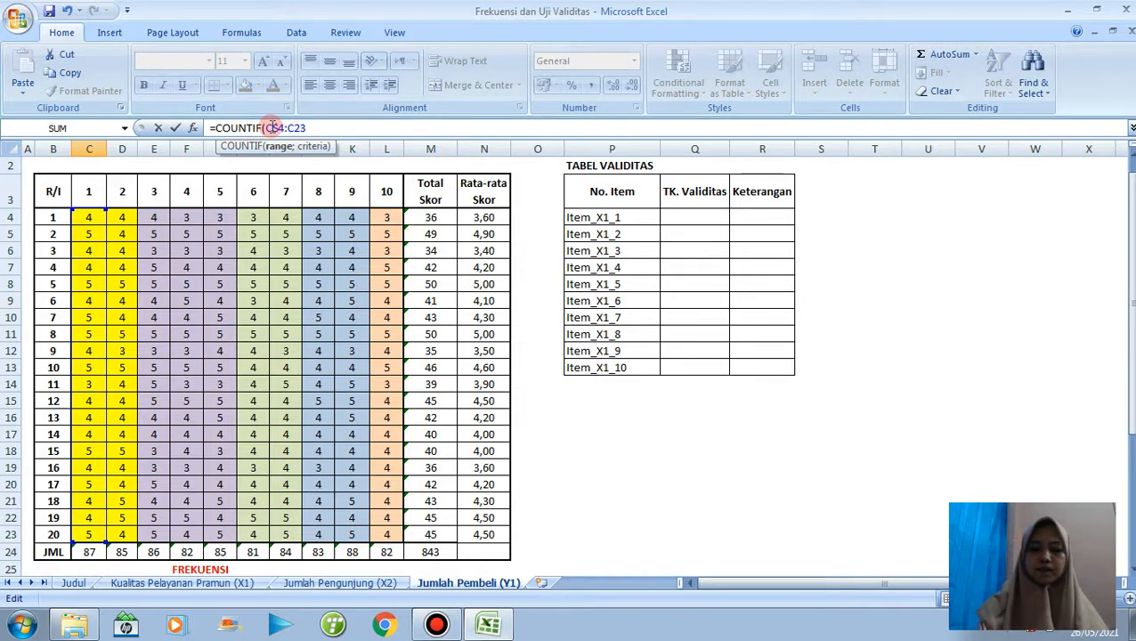
type(";")
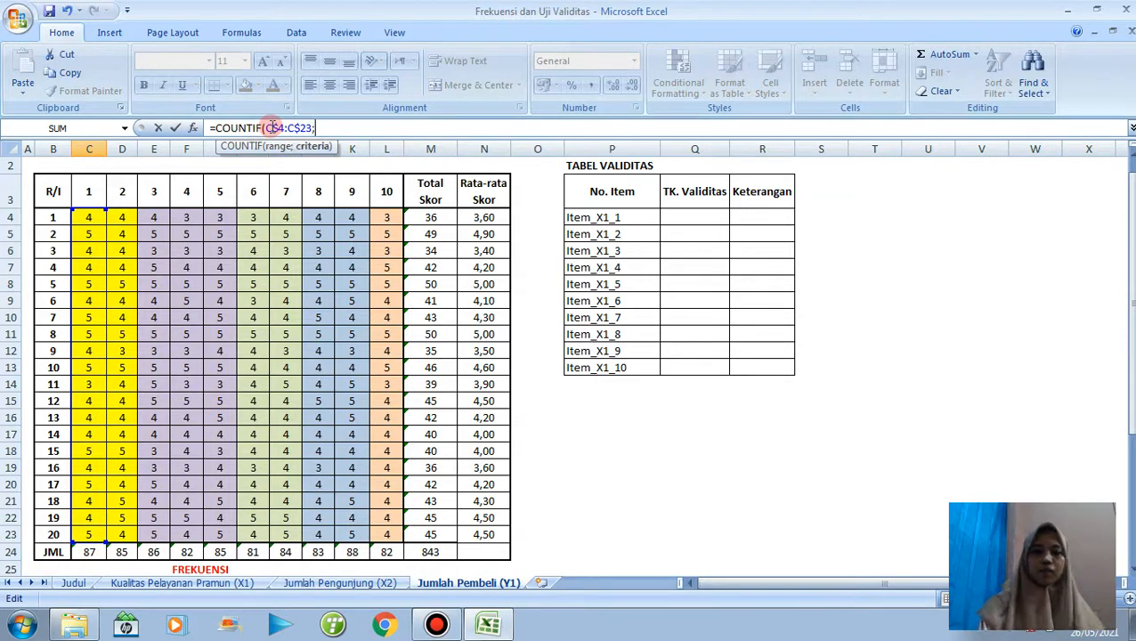
Complete the C27 COUNTIF formula with B27 as its criterion, keeping the item header in C26 as 1.
left_click_drag(1132, 272, 1131, 298)
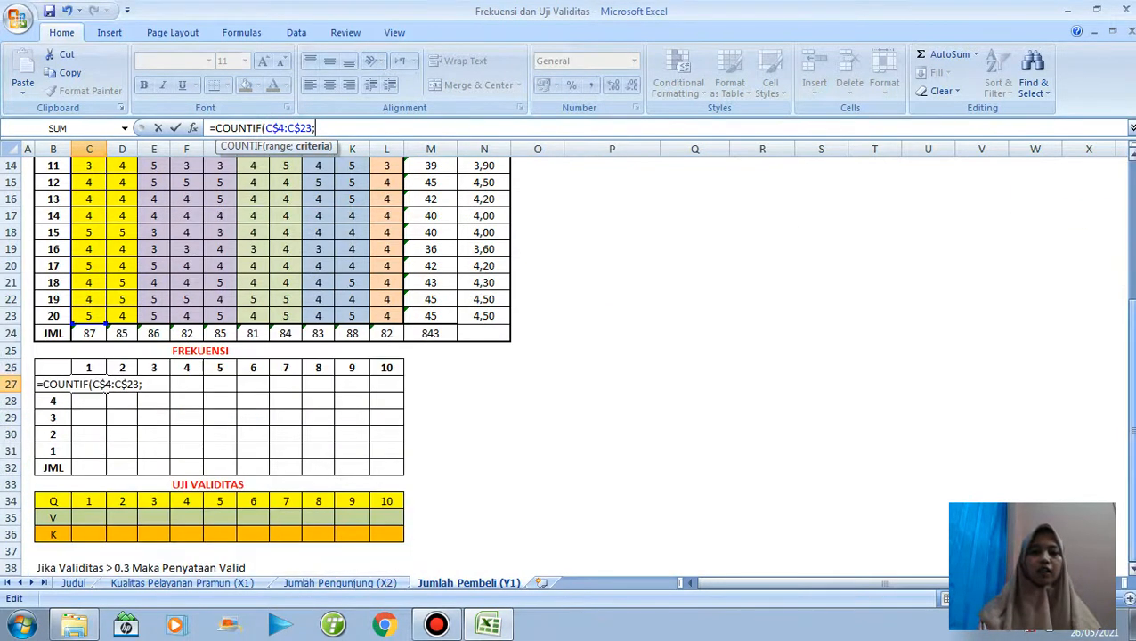
left_click(51, 406)
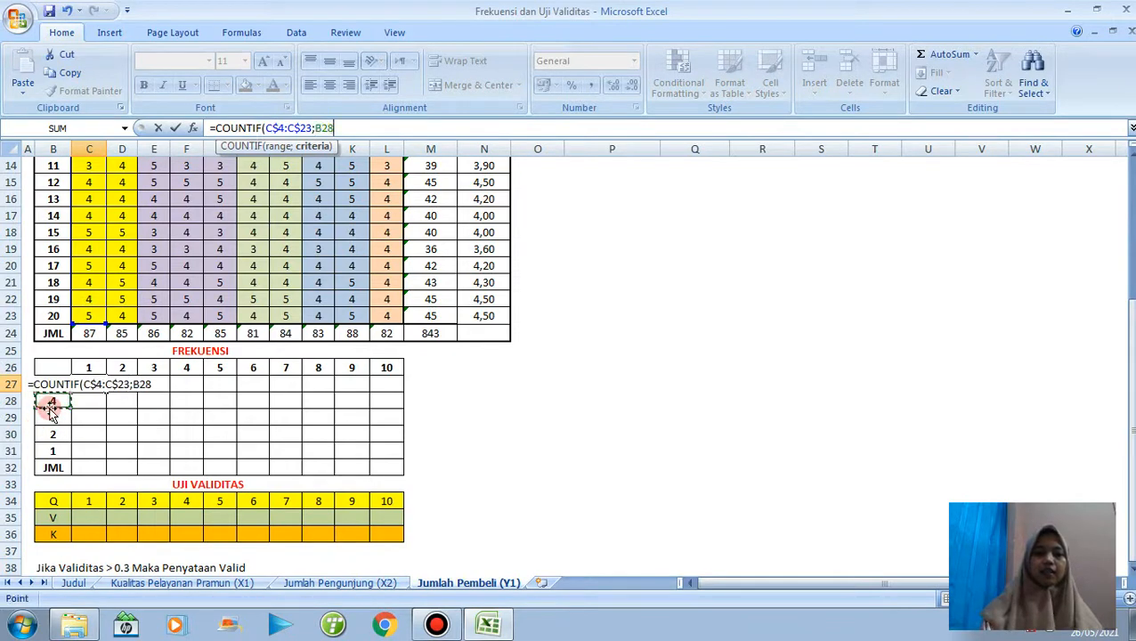
key("Up")
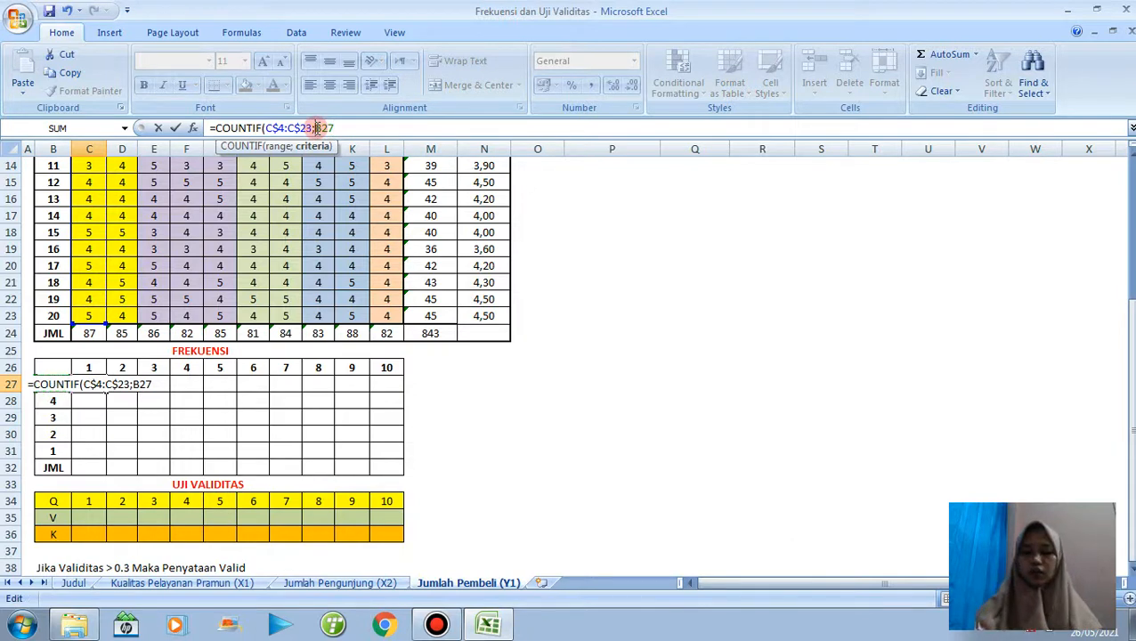
key("shift+Return")
type("$")
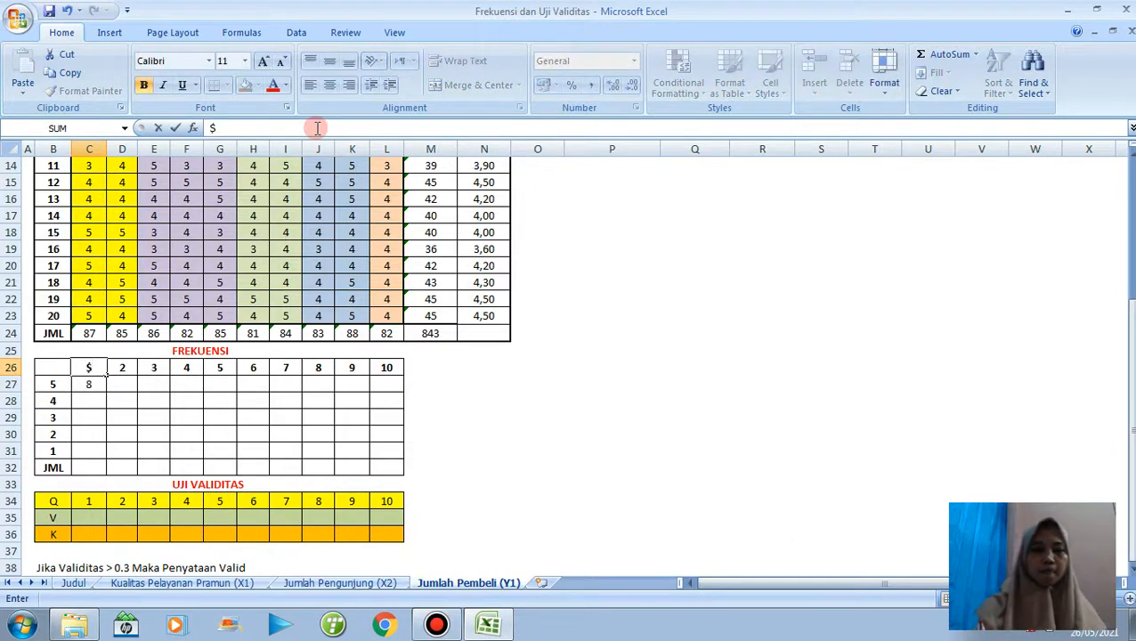
key("ctrl+z")
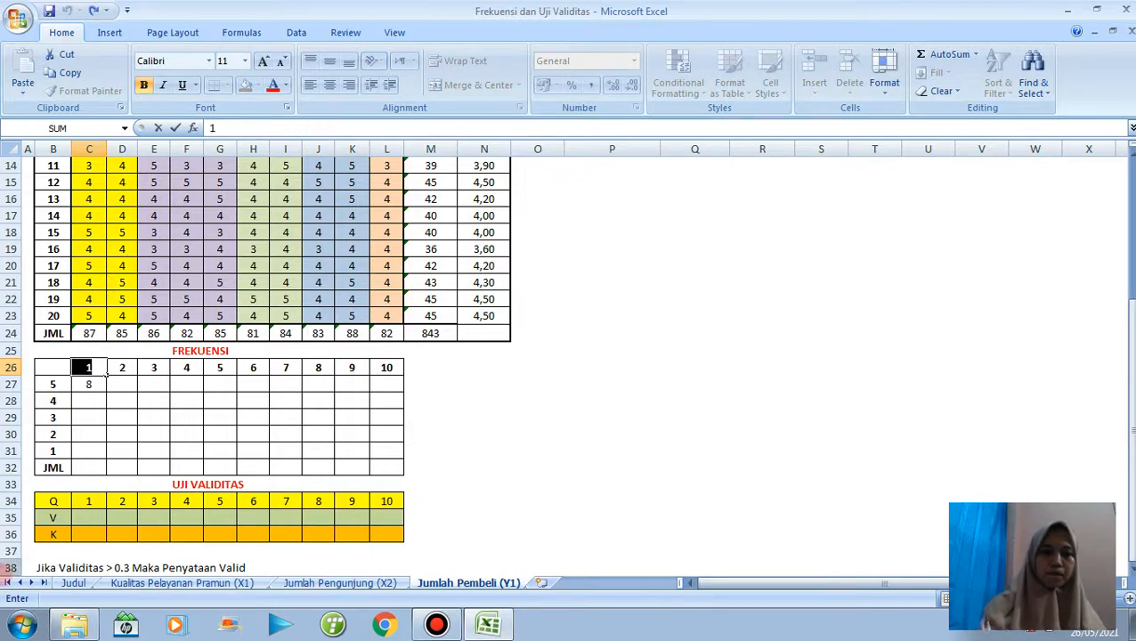
Lock the criterion column in C27 so the formula reads =COUNTIF(C$4:C$23;$B27).
left_click(90, 385)
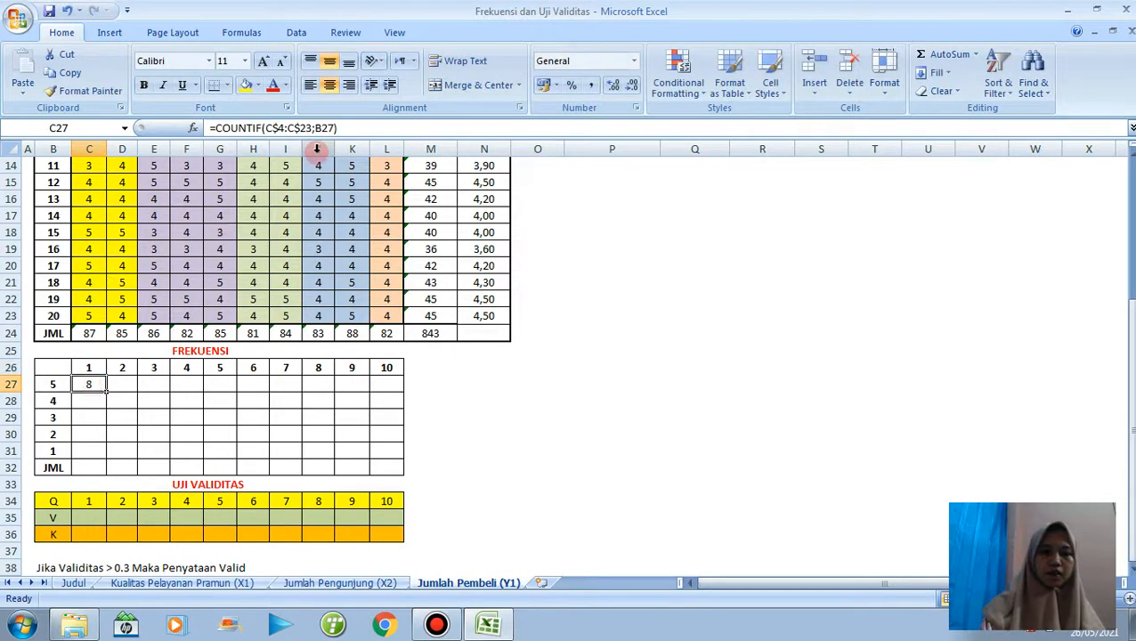
left_click(317, 127)
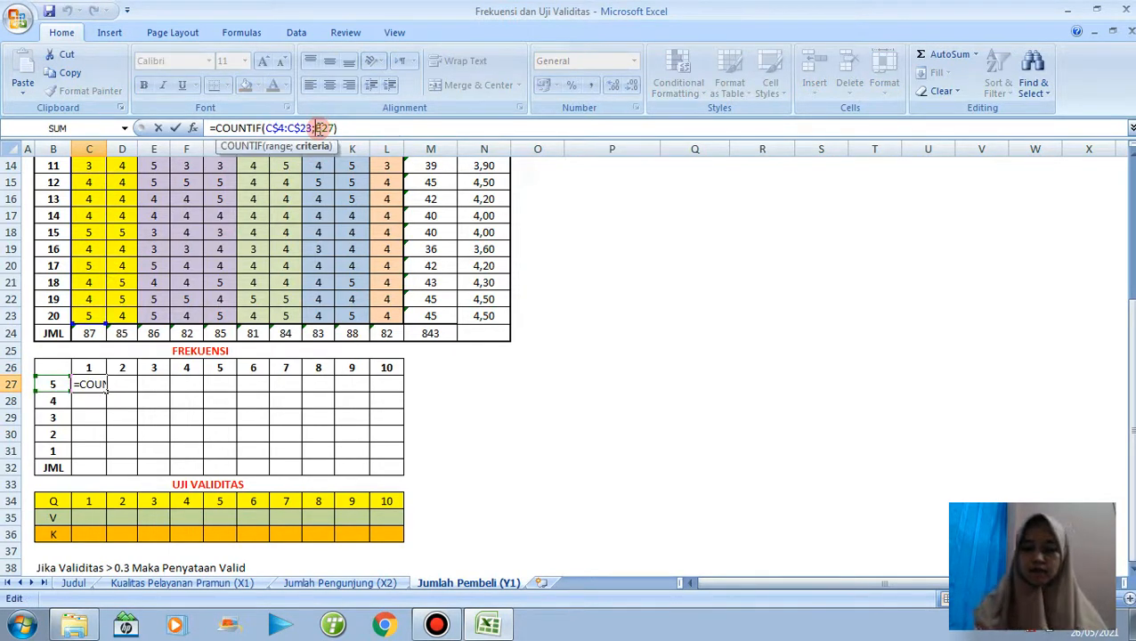
left_click(318, 129)
type("$")
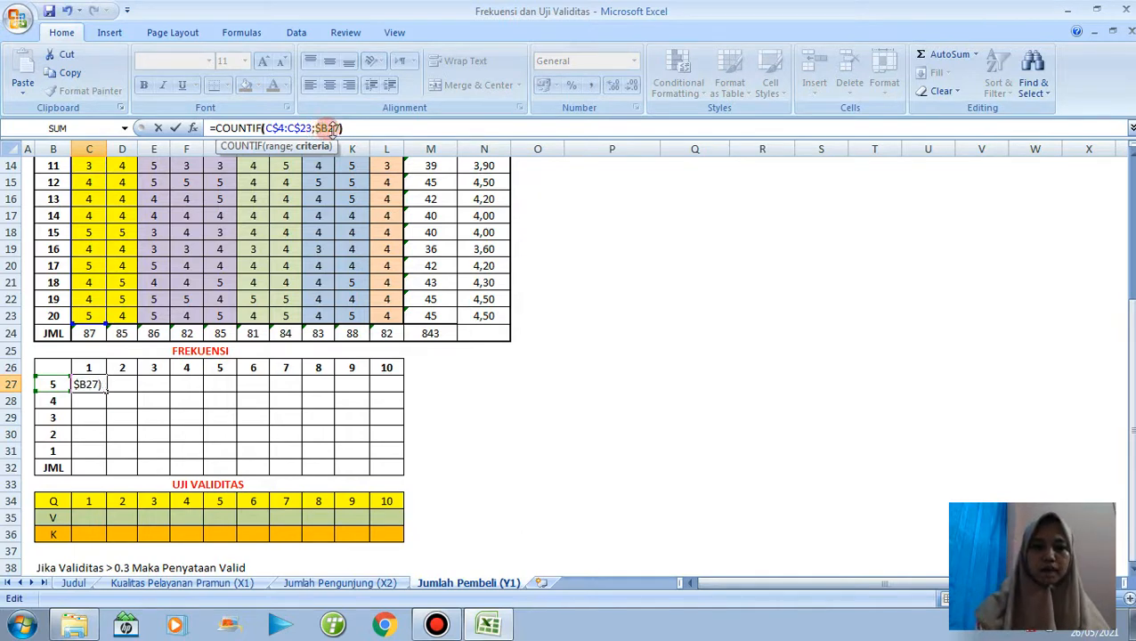
left_click(376, 130)
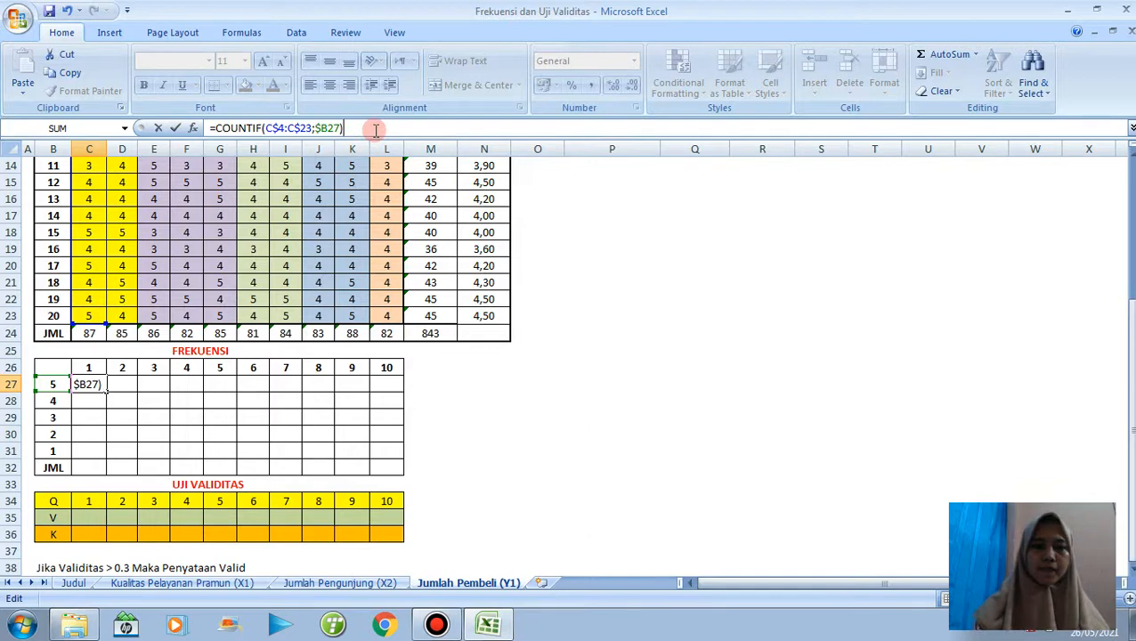
key("Return")
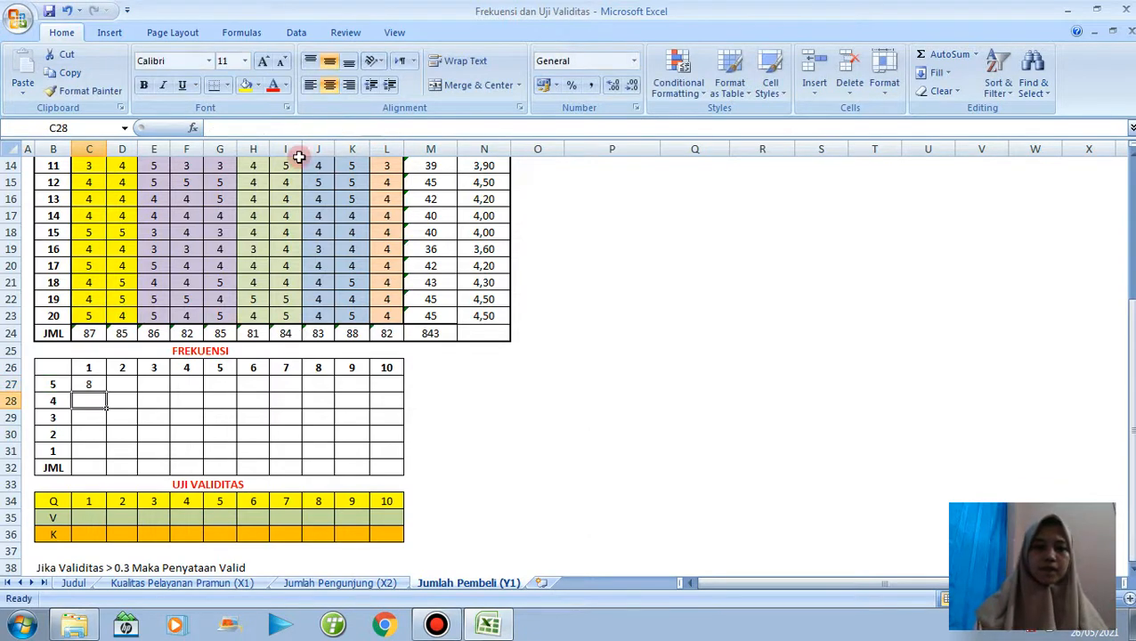
Fill the C27 frequency formula across C27:L31 and total each item in the JML row with AutoSum.
left_click(93, 384)
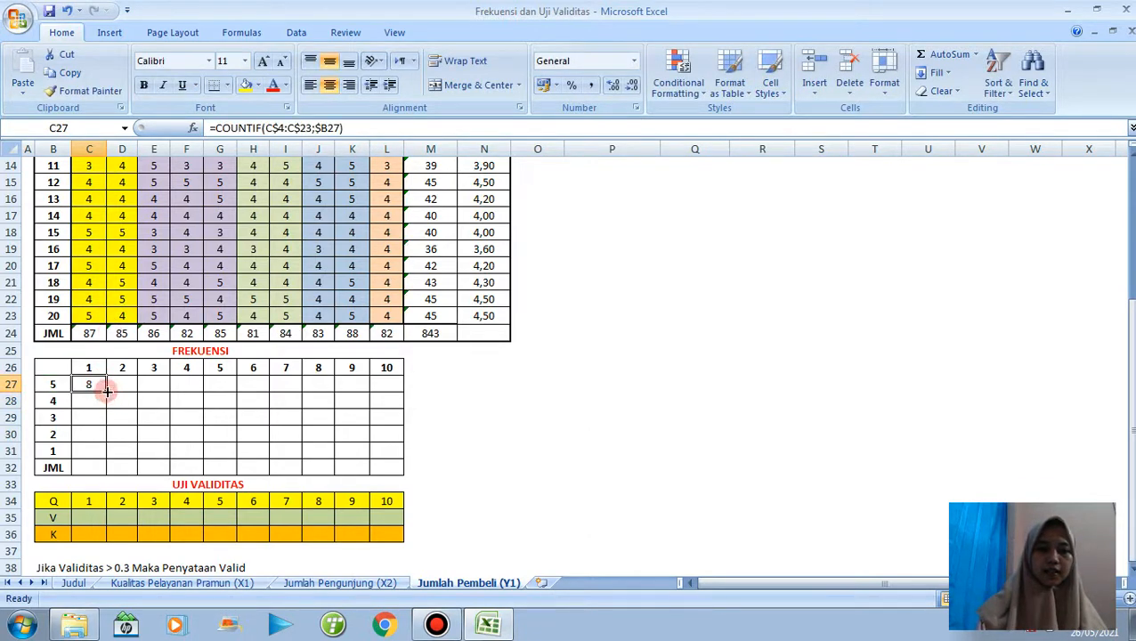
left_click_drag(106, 392, 400, 456)
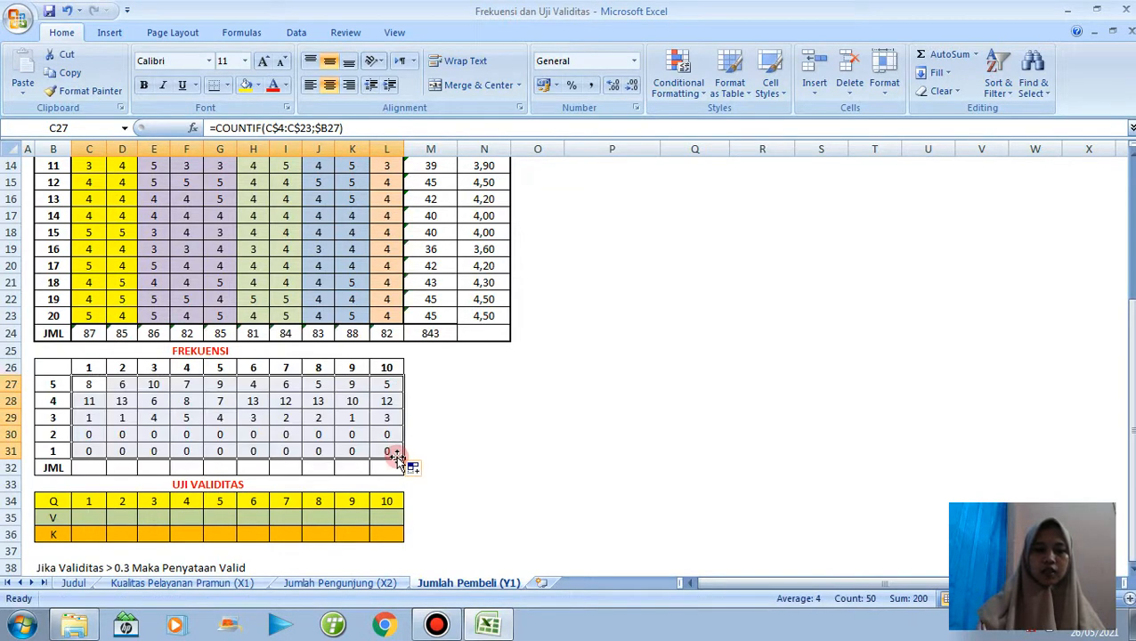
left_click(945, 54)
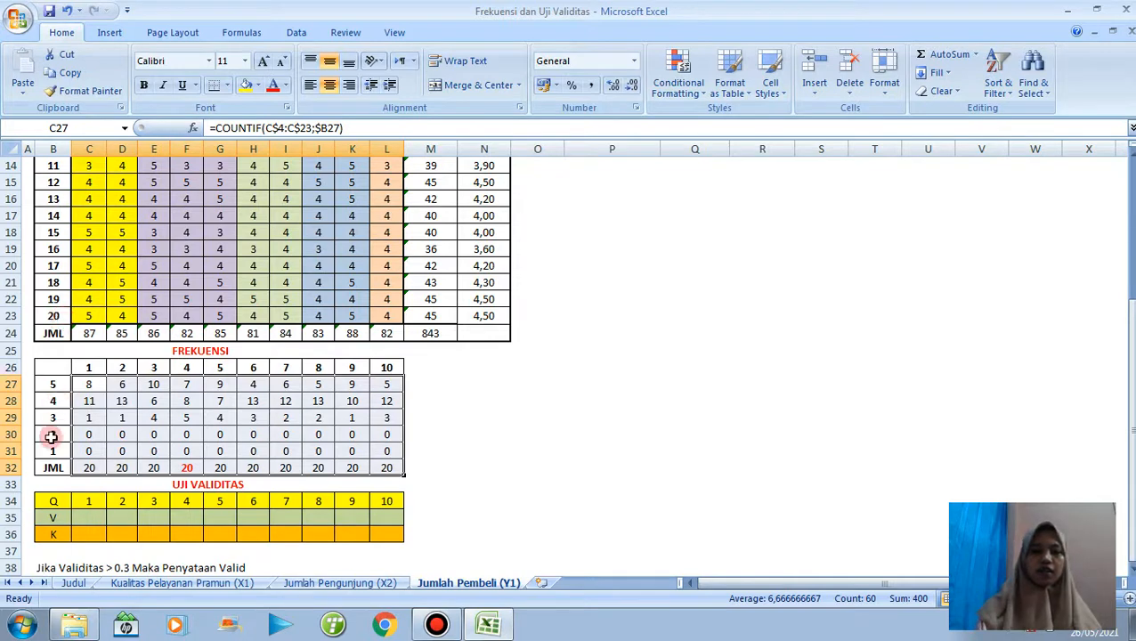
Calculate the first item's validity in C35 with =PEARSON(C4:C23;$M$4:$M$23).
left_click(89, 517)
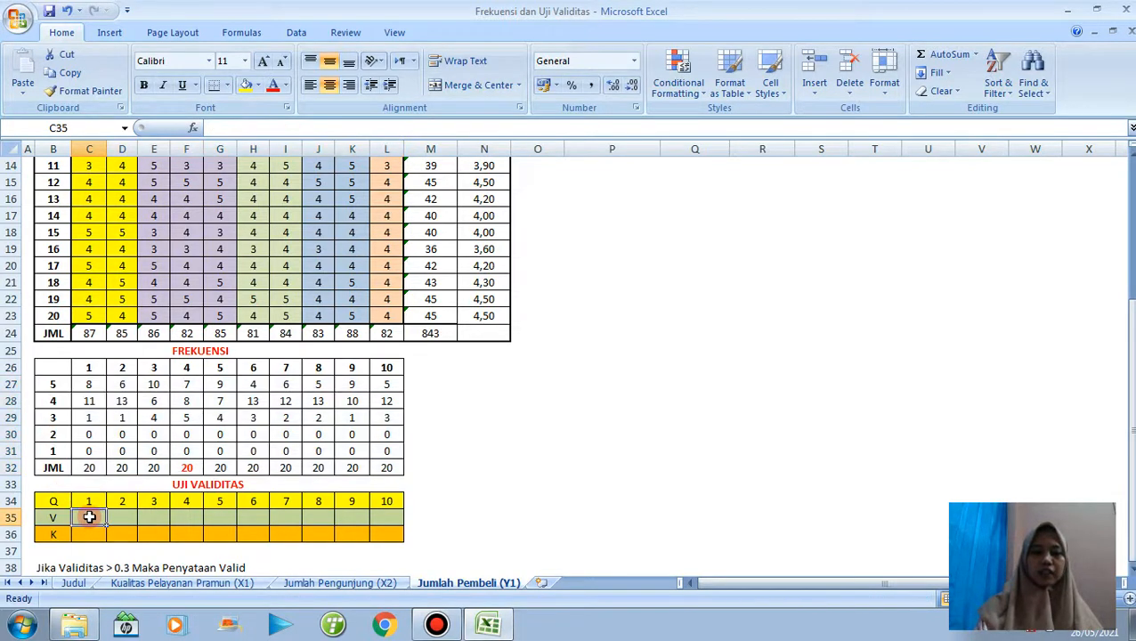
type("=PEARSON")
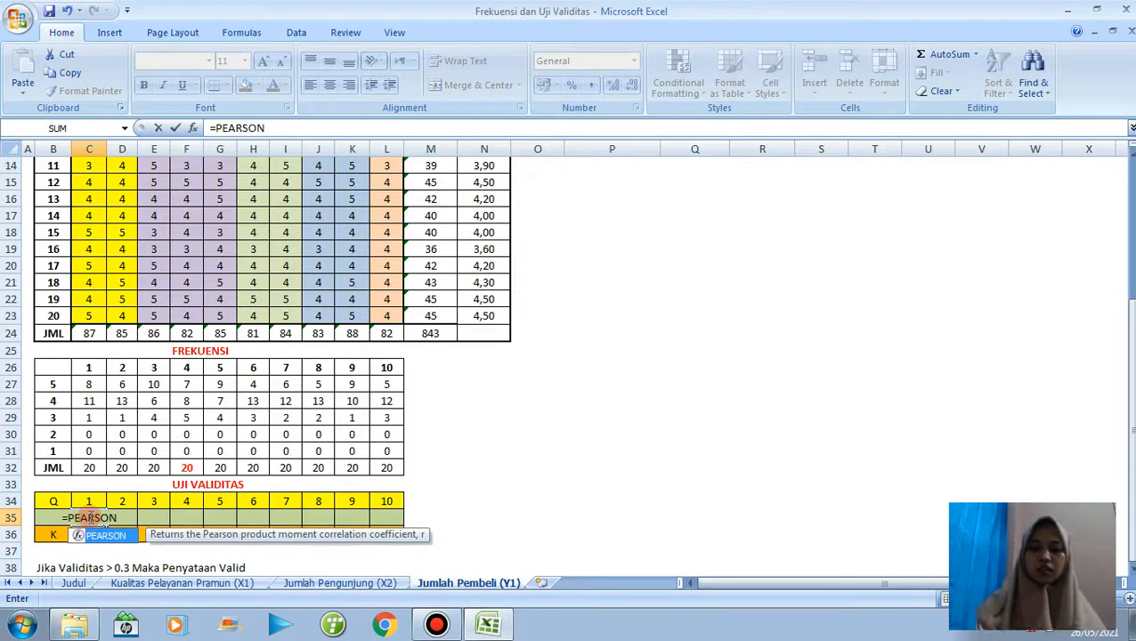
type("(")
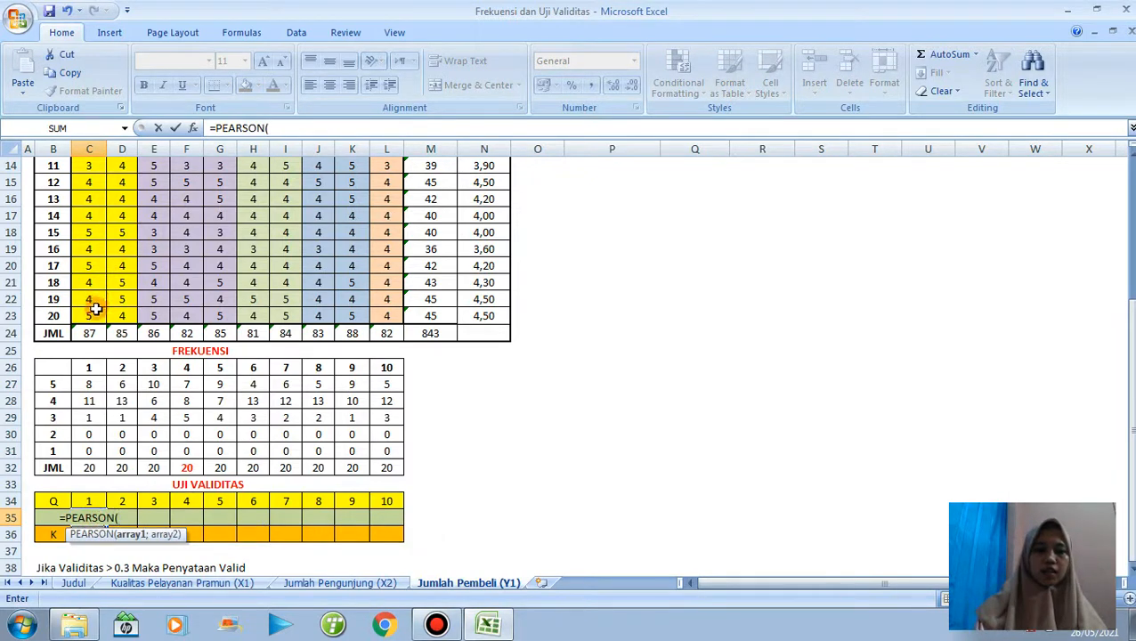
left_click_drag(94, 315, 91, 215)
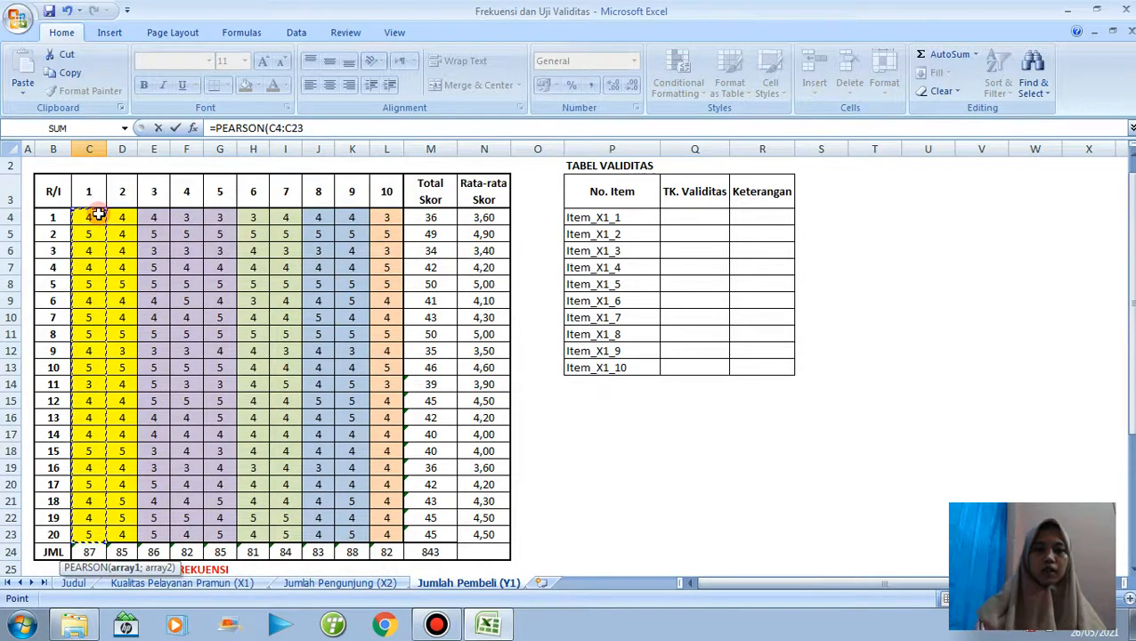
type(";")
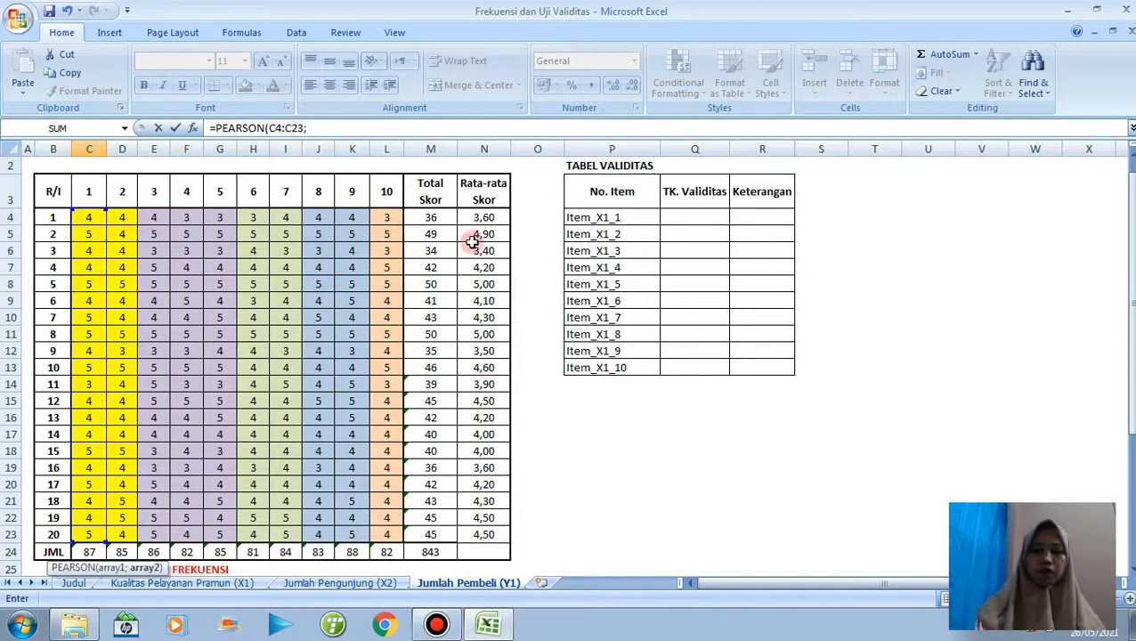
left_click_drag(430, 218, 448, 533)
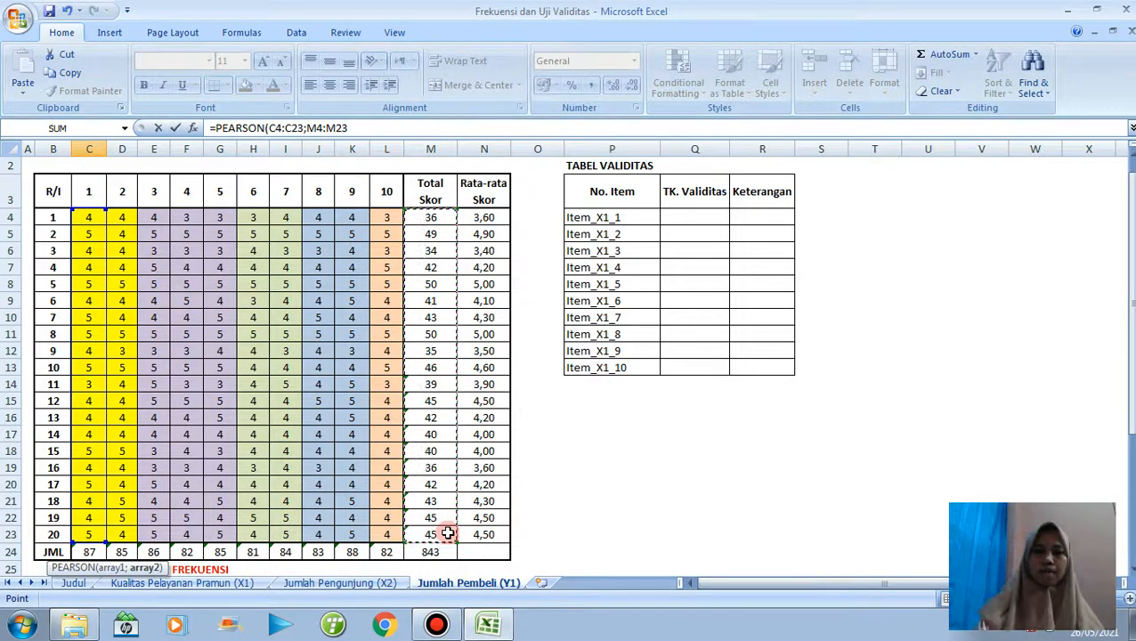
left_click(307, 128)
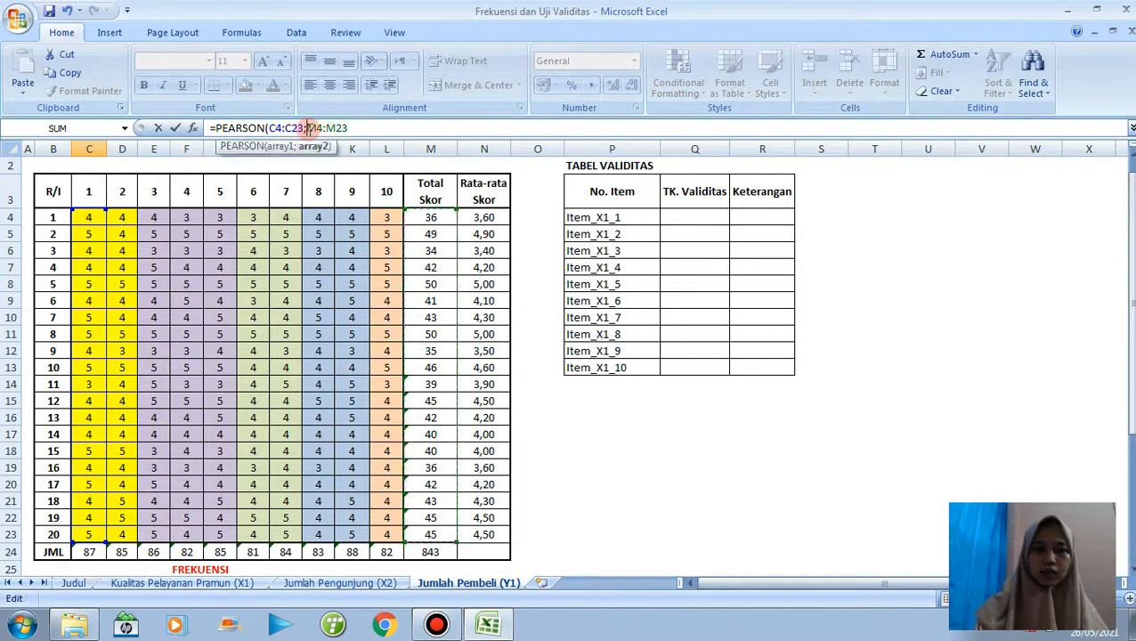
type("$M")
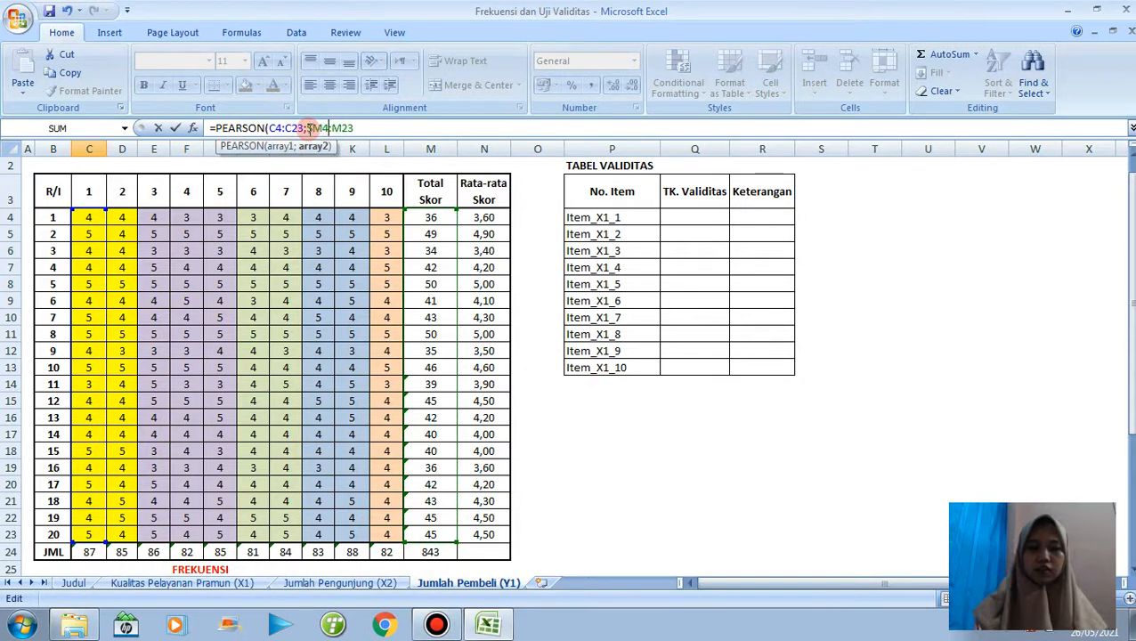
type("$")
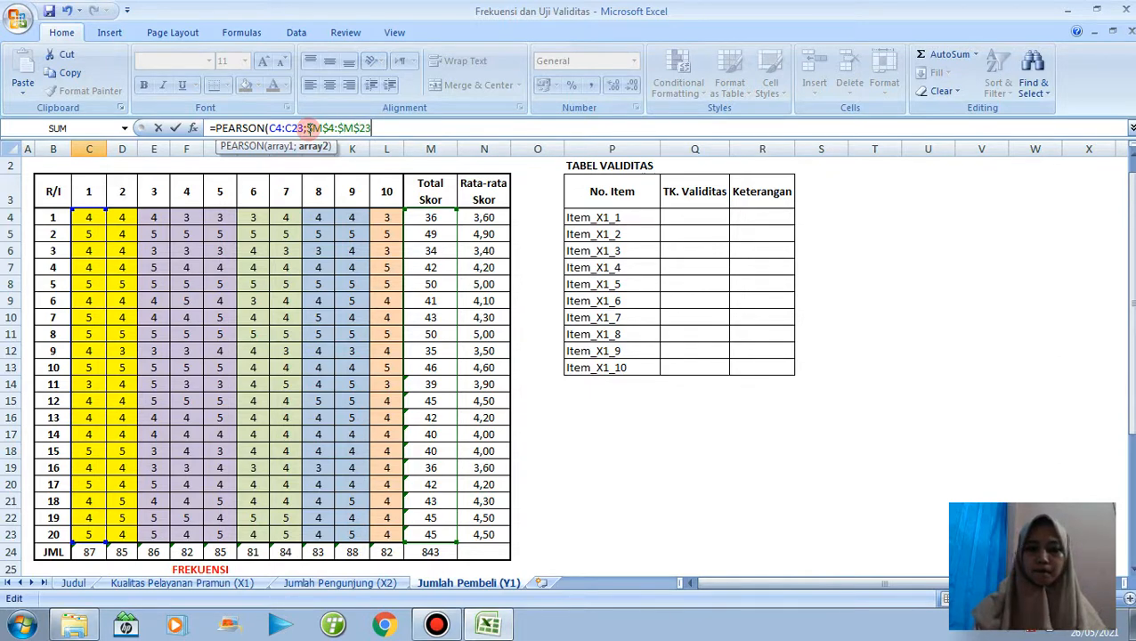
key("Return")
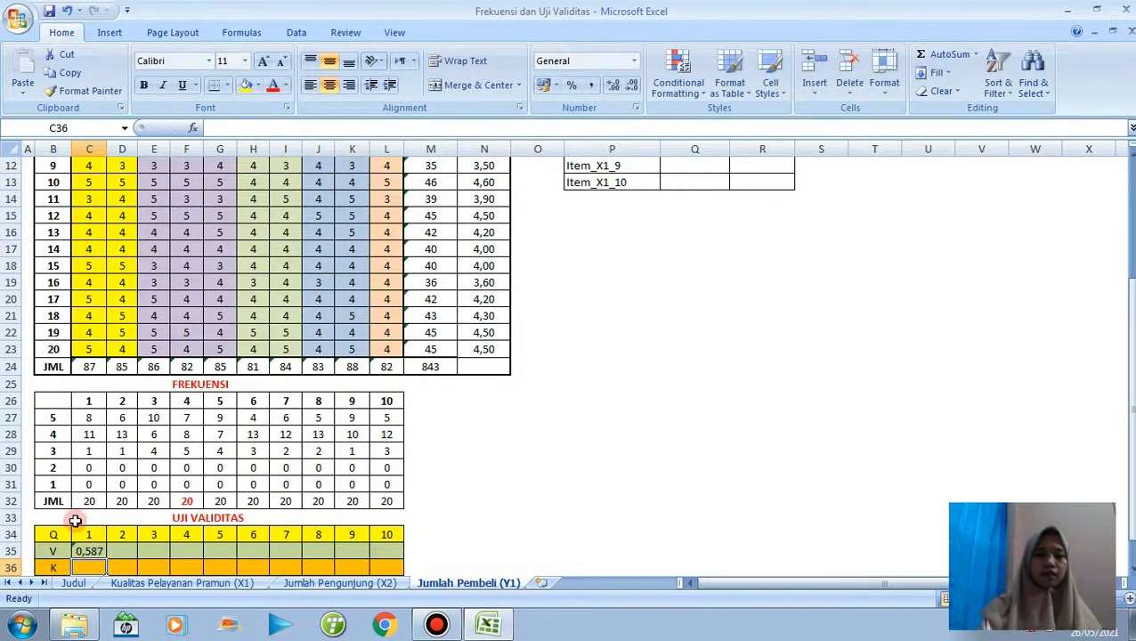
Show the validity value in C35 with two decimals and fill its PEARSON formula across to L35.
left_click(80, 551)
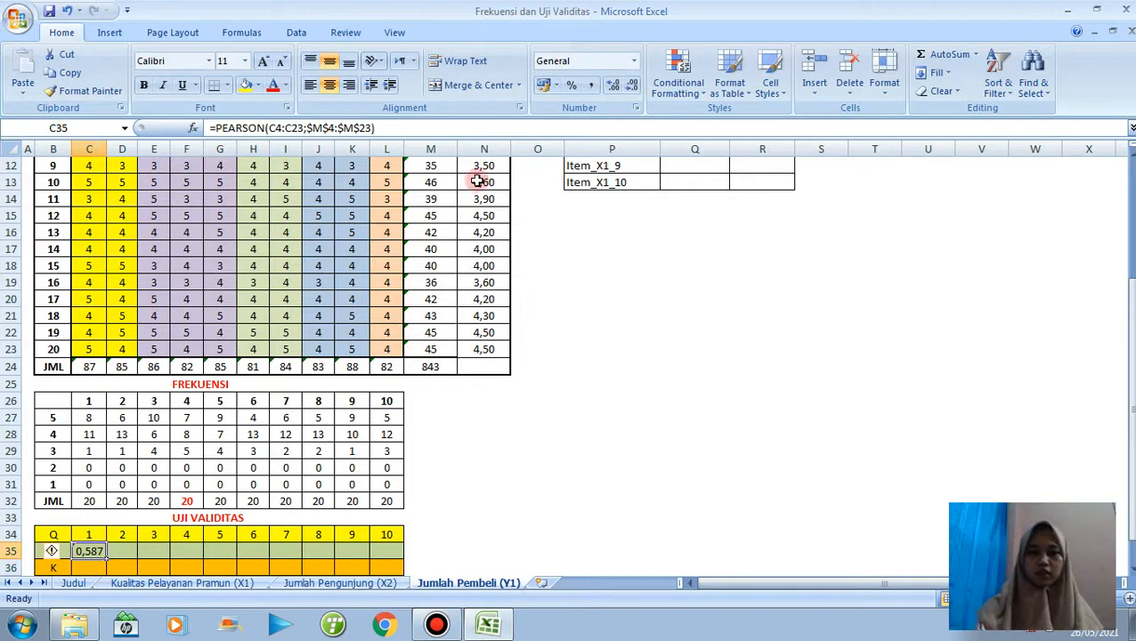
left_click(630, 84)
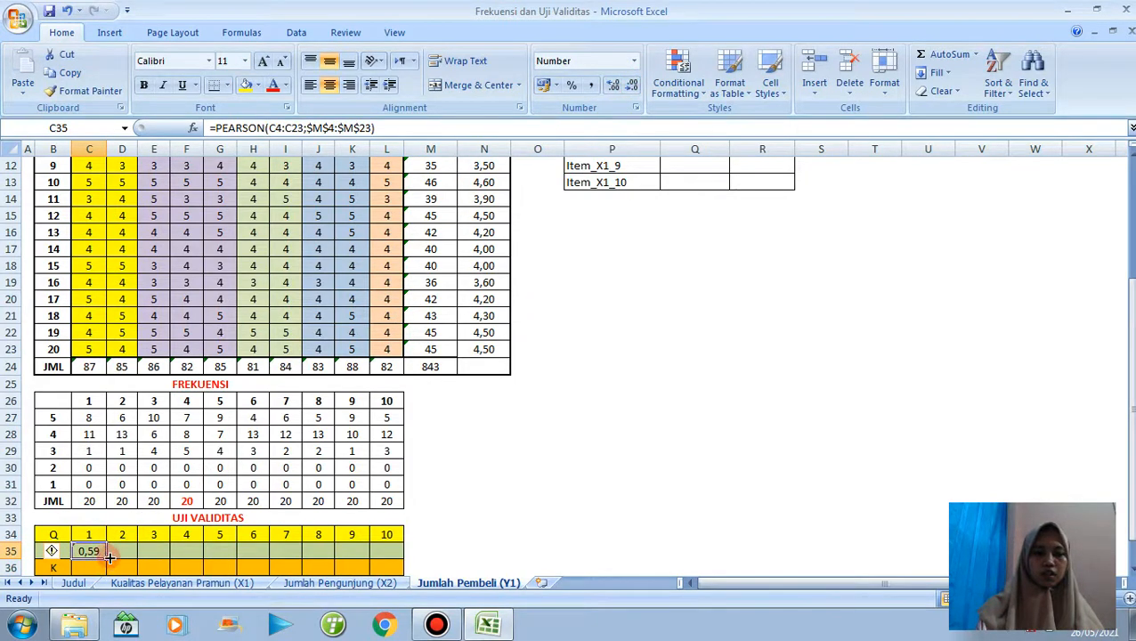
left_click_drag(104, 557, 395, 552)
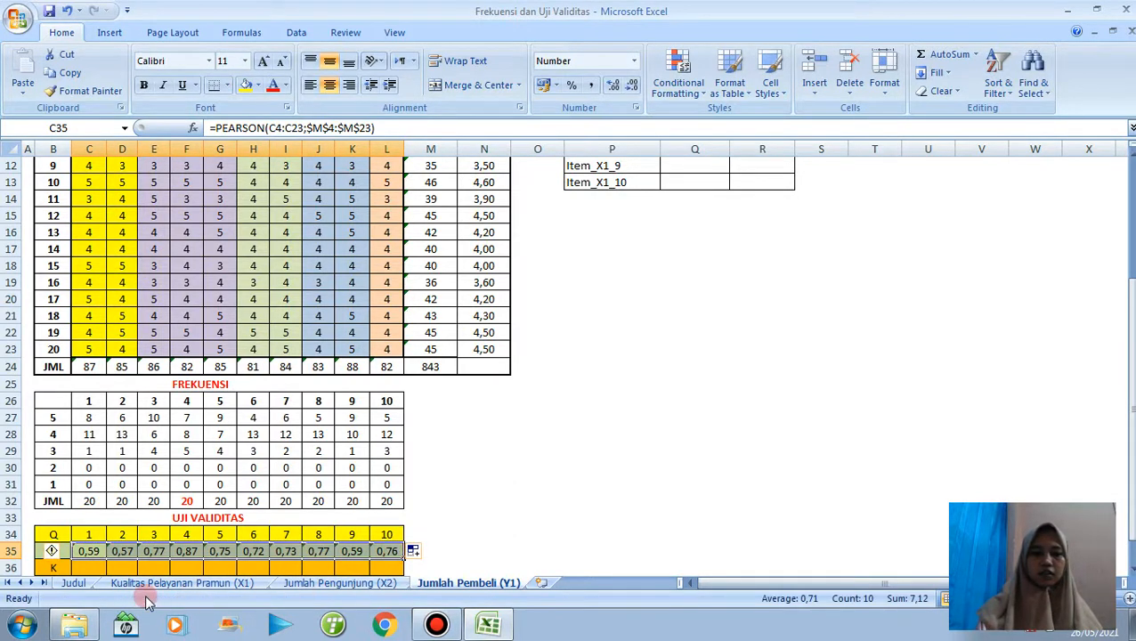
Enter =IF(C35>0,3;"VALID";"-") in C36 and fill it across the K row to L36.
left_click(89, 567)
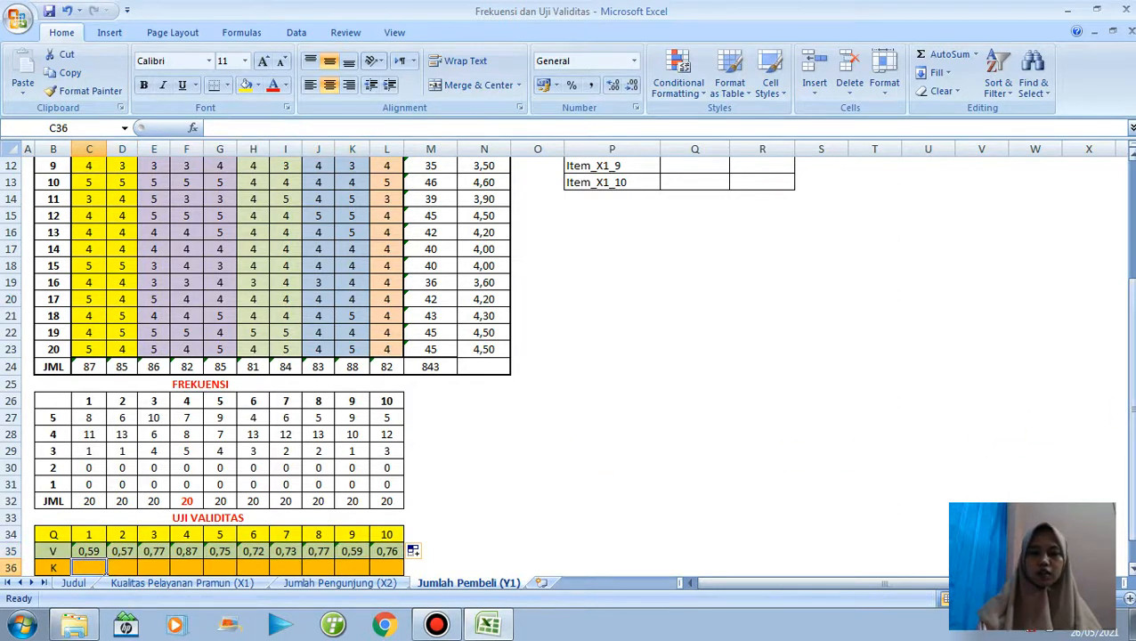
left_click_drag(1129, 397, 1129, 406)
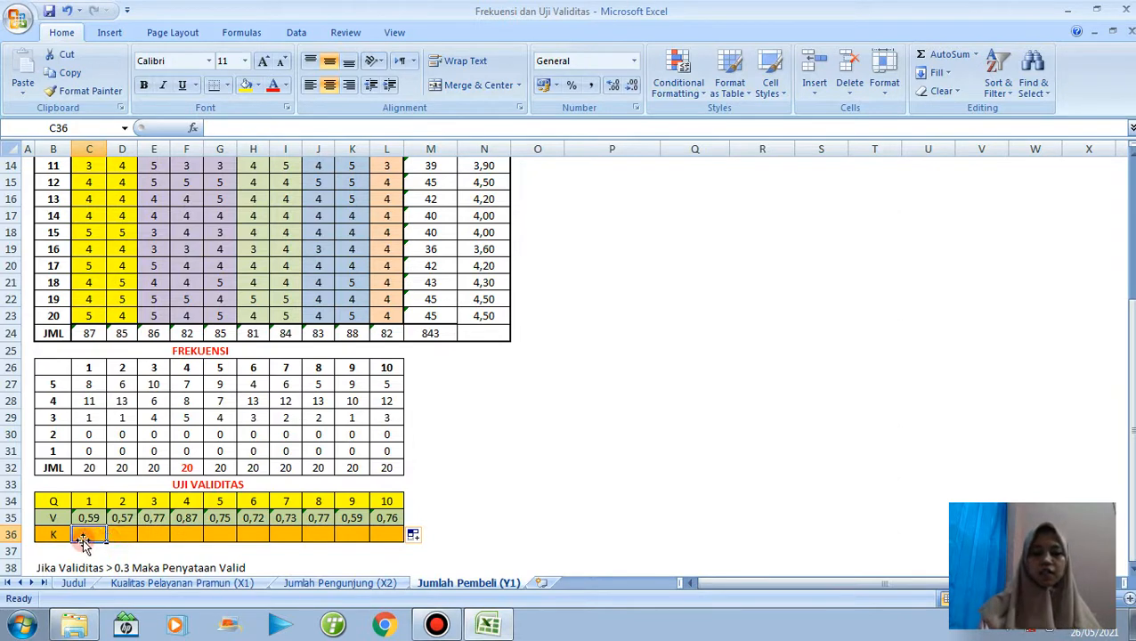
type("=IF")
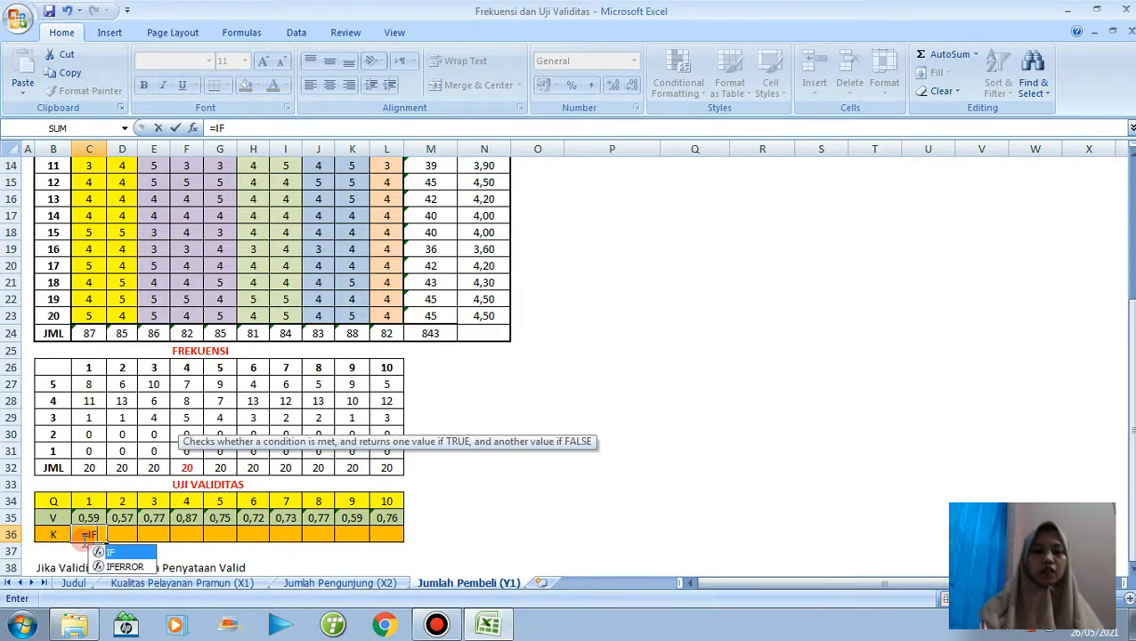
type("(")
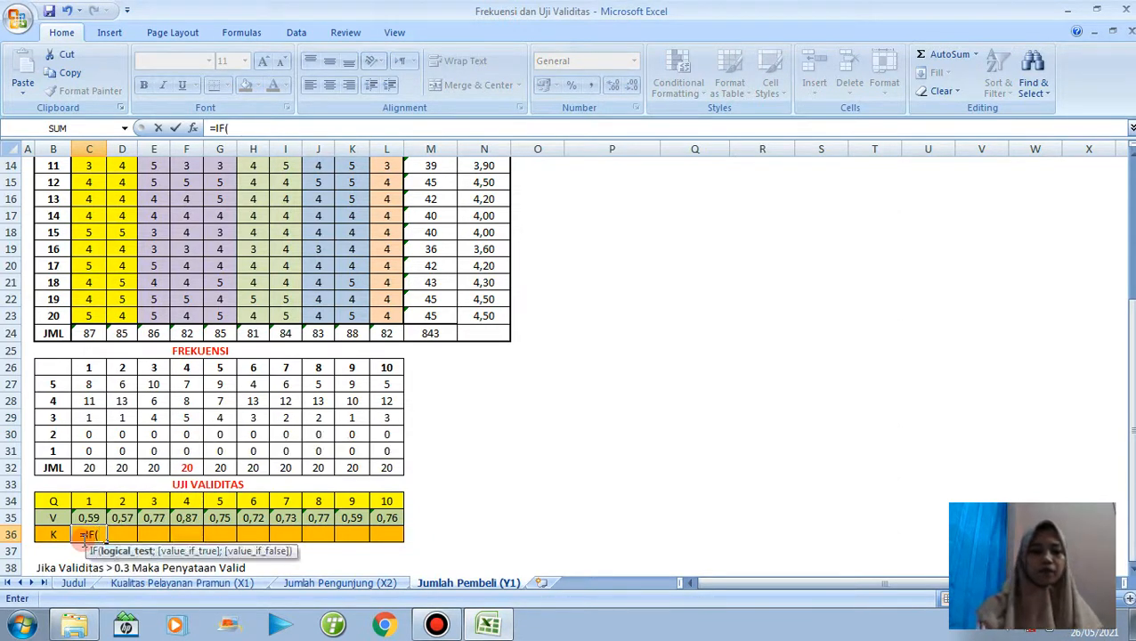
left_click(86, 517)
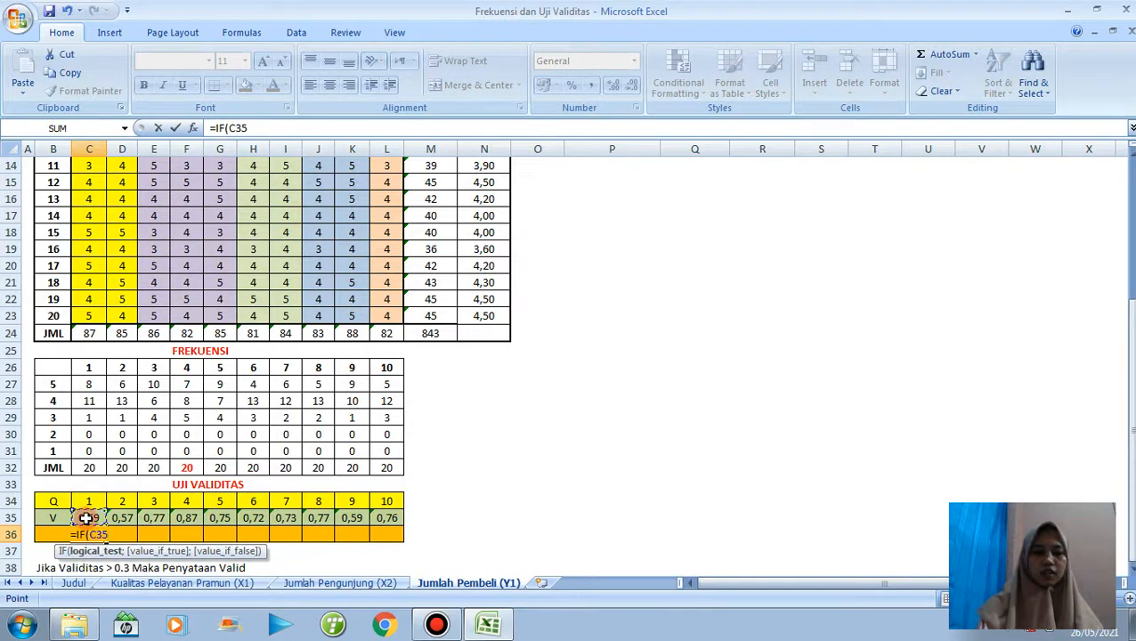
type(">")
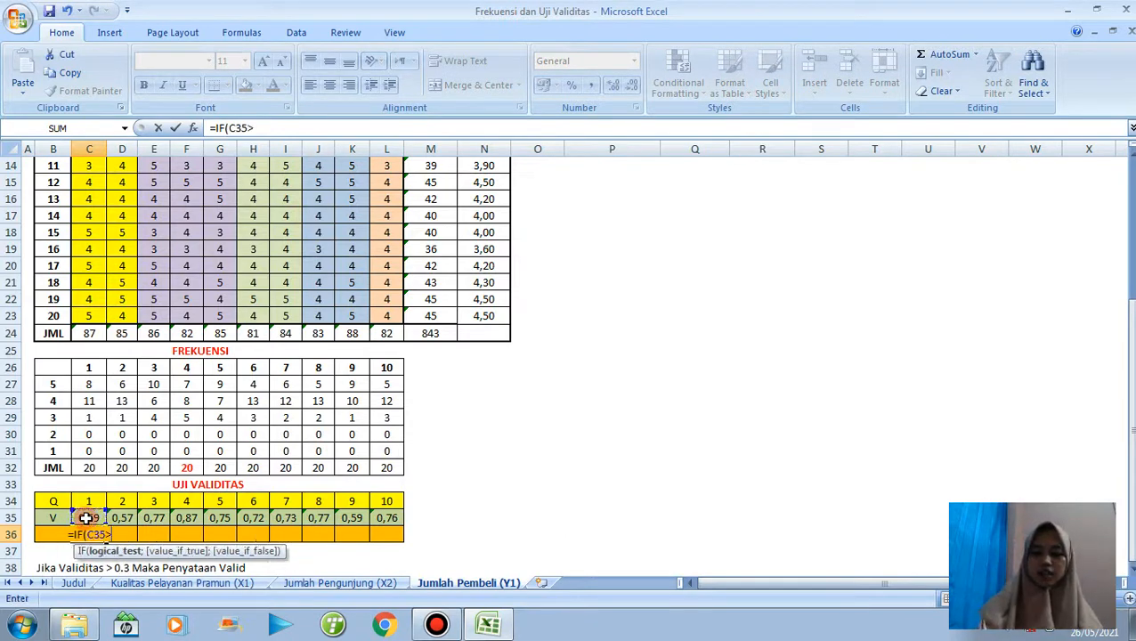
type("0,3")
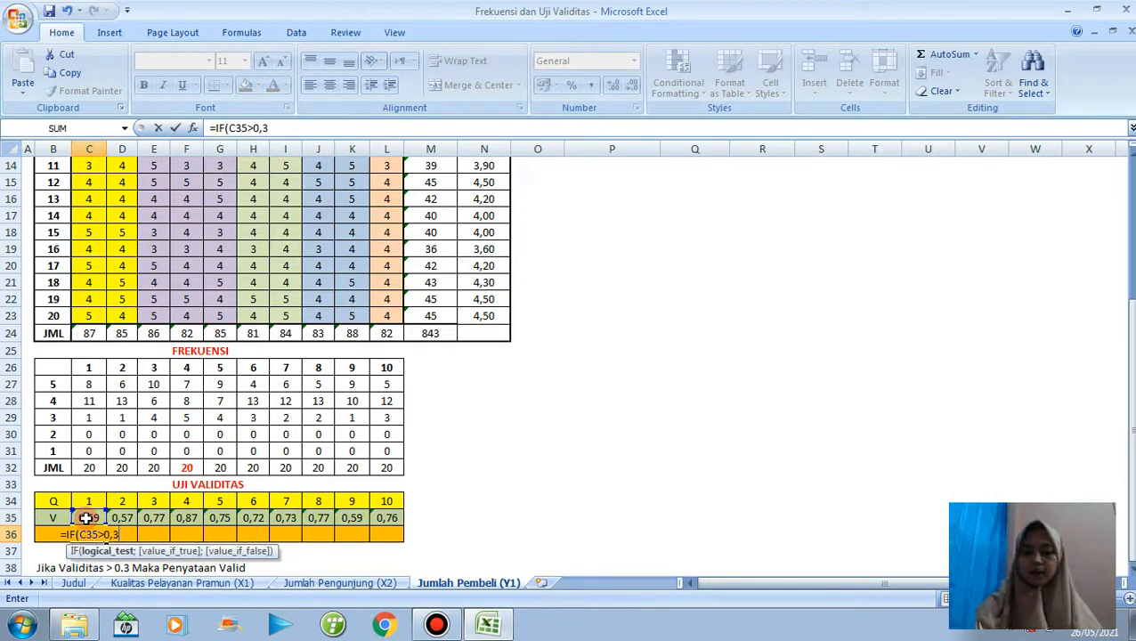
type(";")
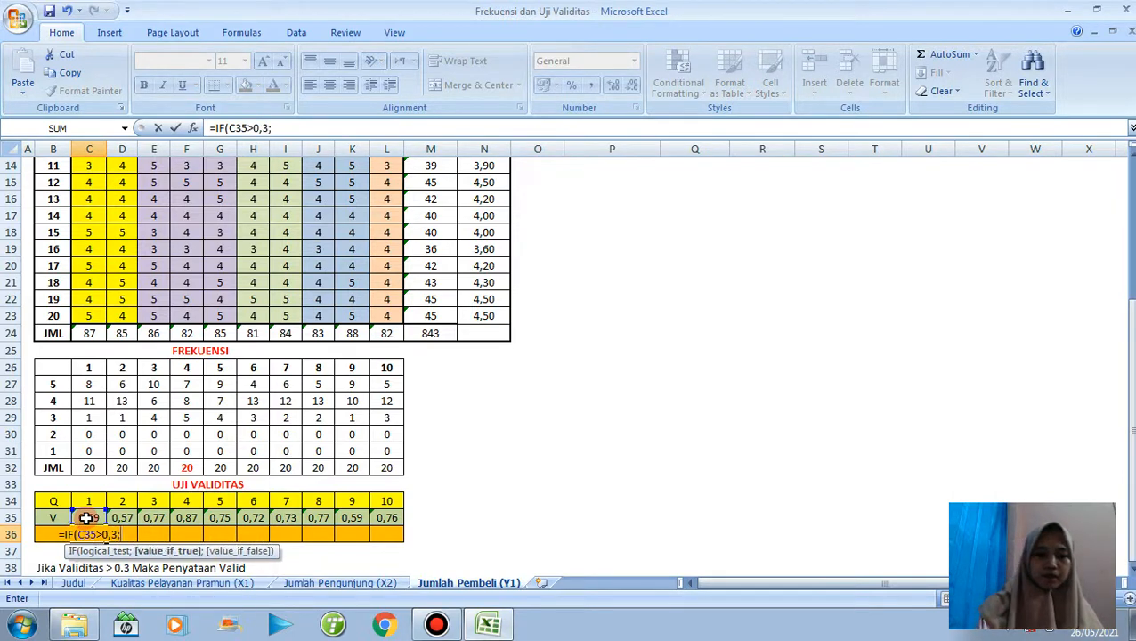
type("\"V")
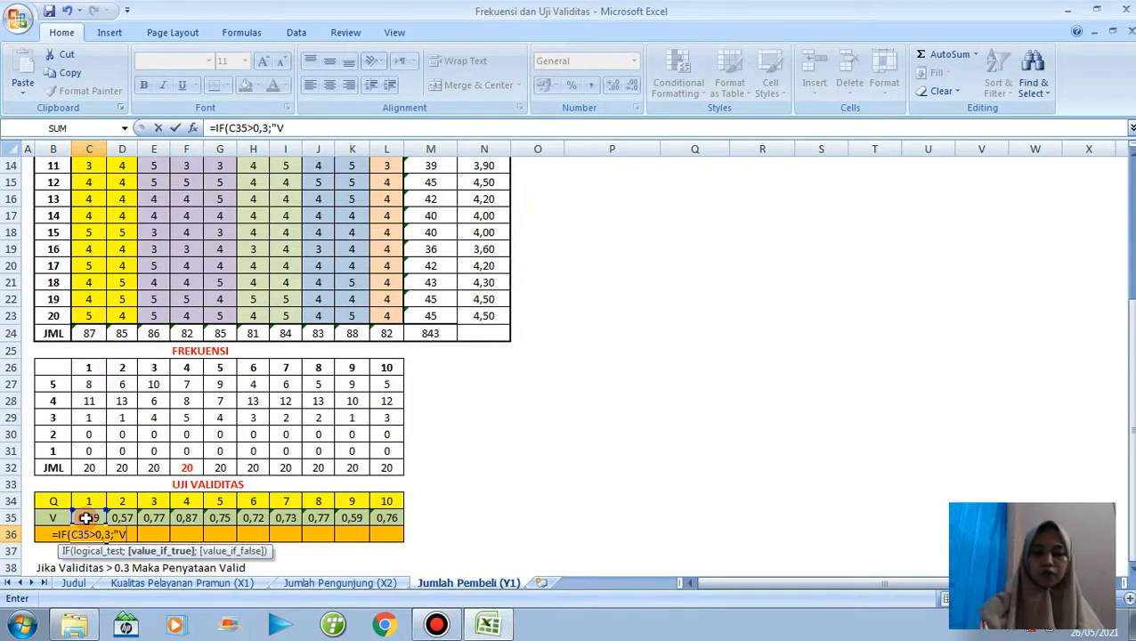
type("AL")
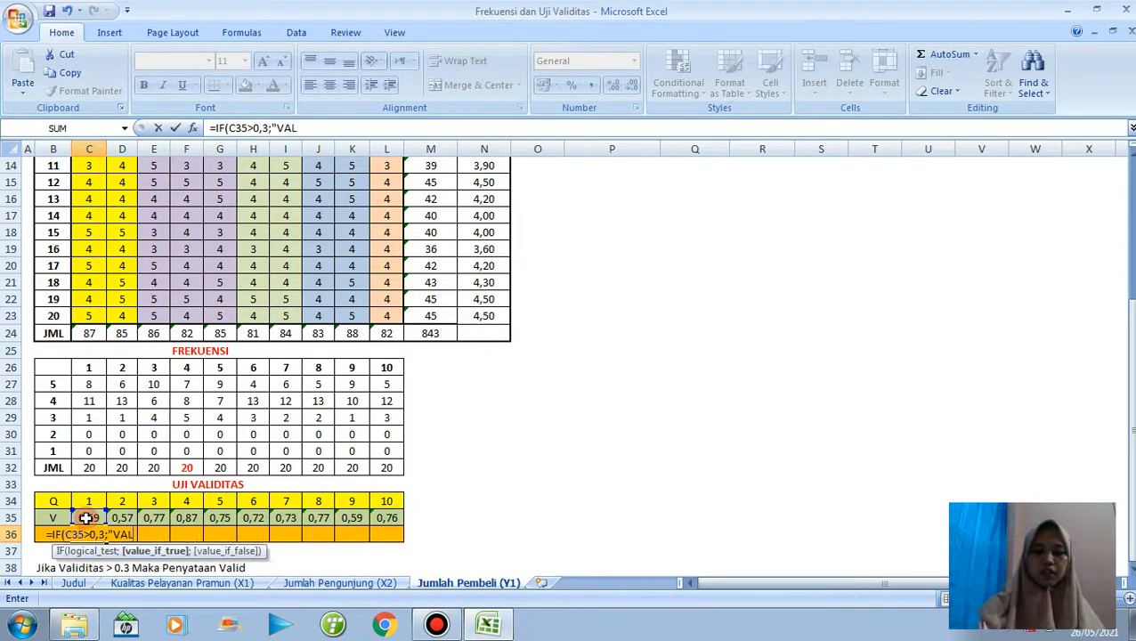
type("ID\";\"")
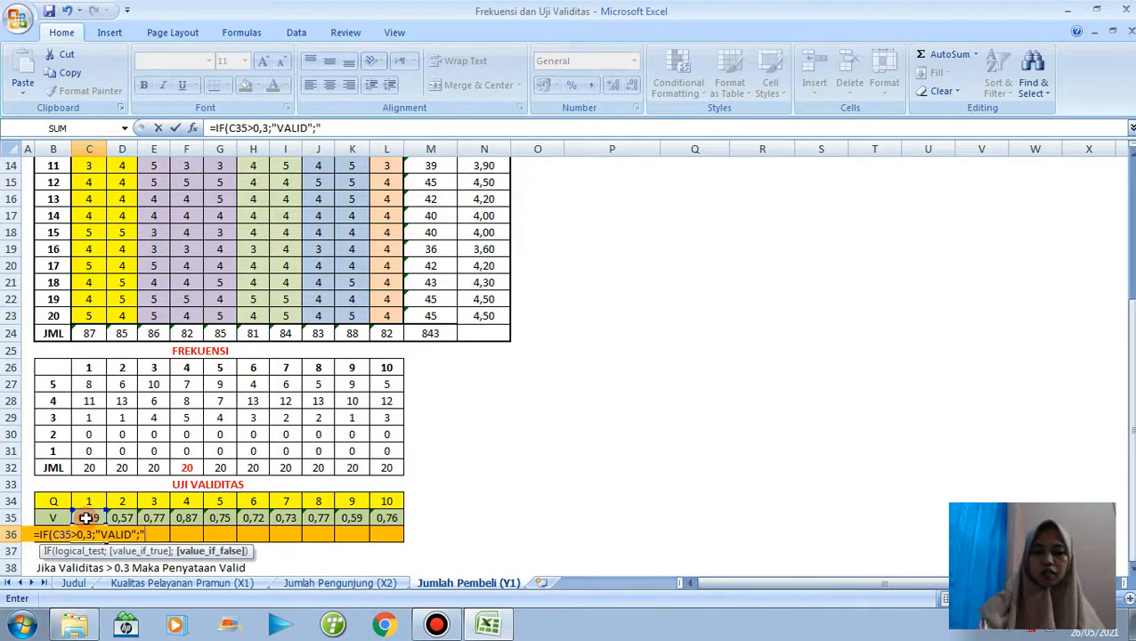
type("-\"")
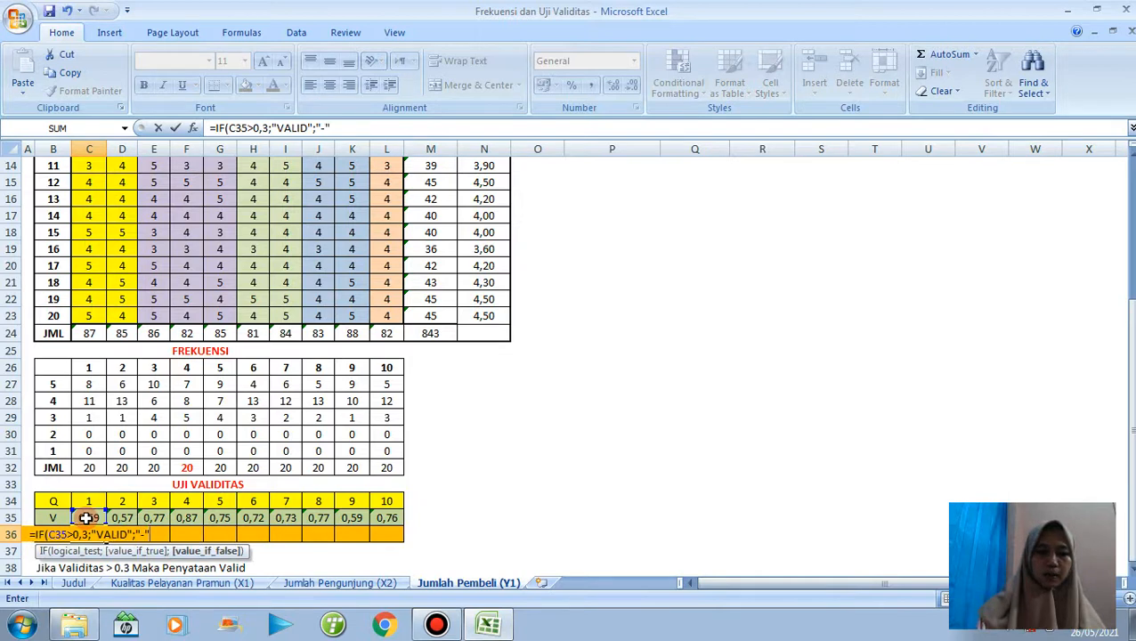
type(")")
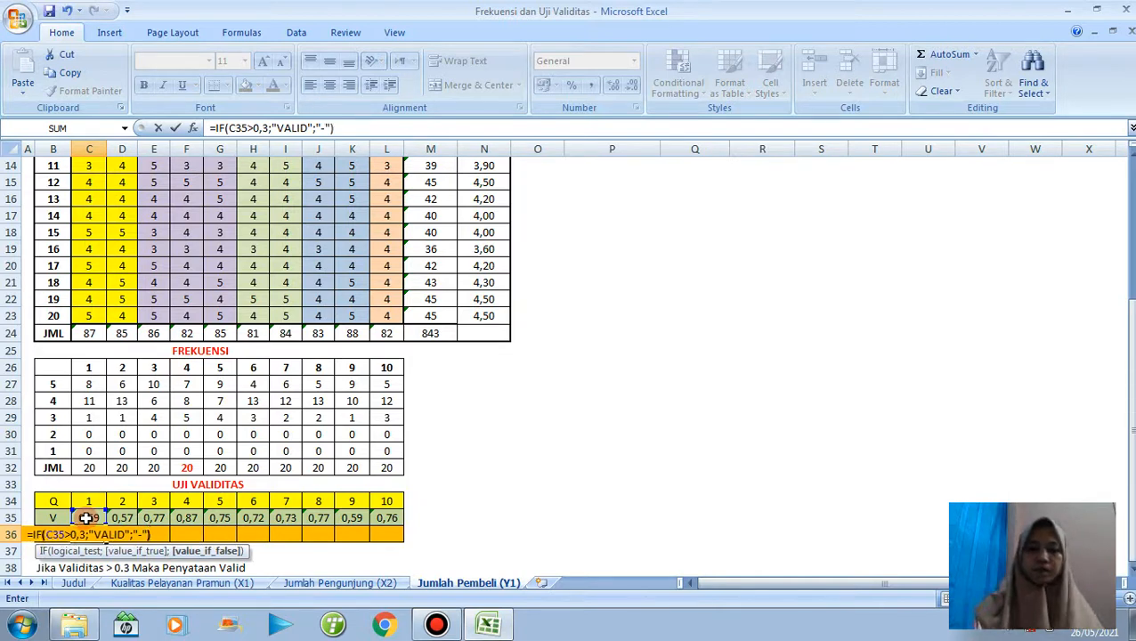
key("Return")
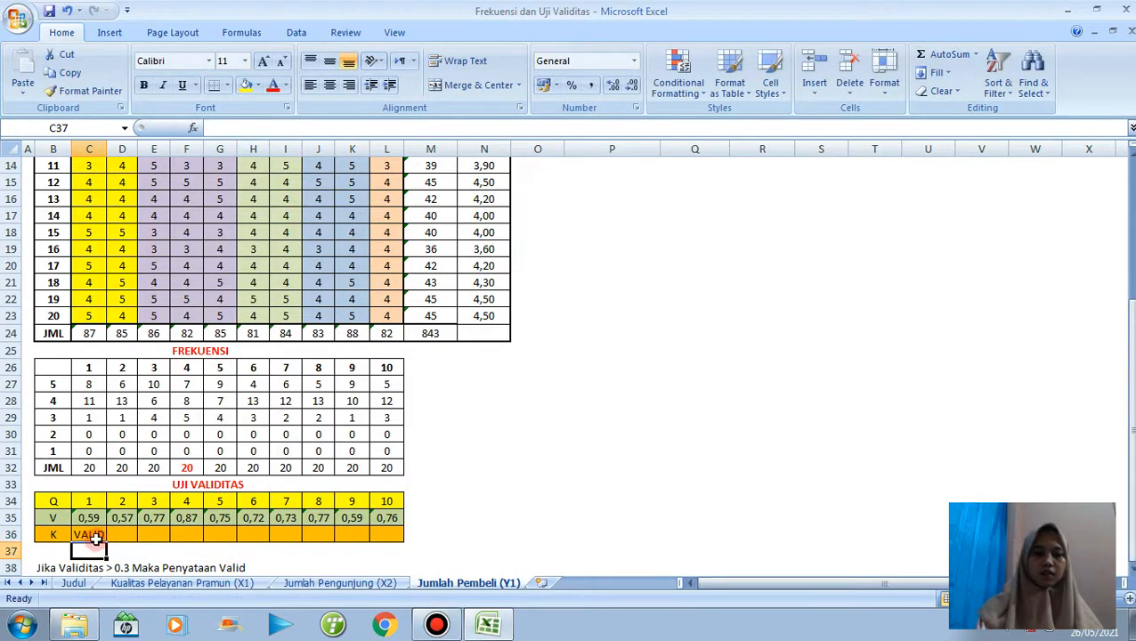
left_click(98, 534)
left_click_drag(107, 536, 388, 532)
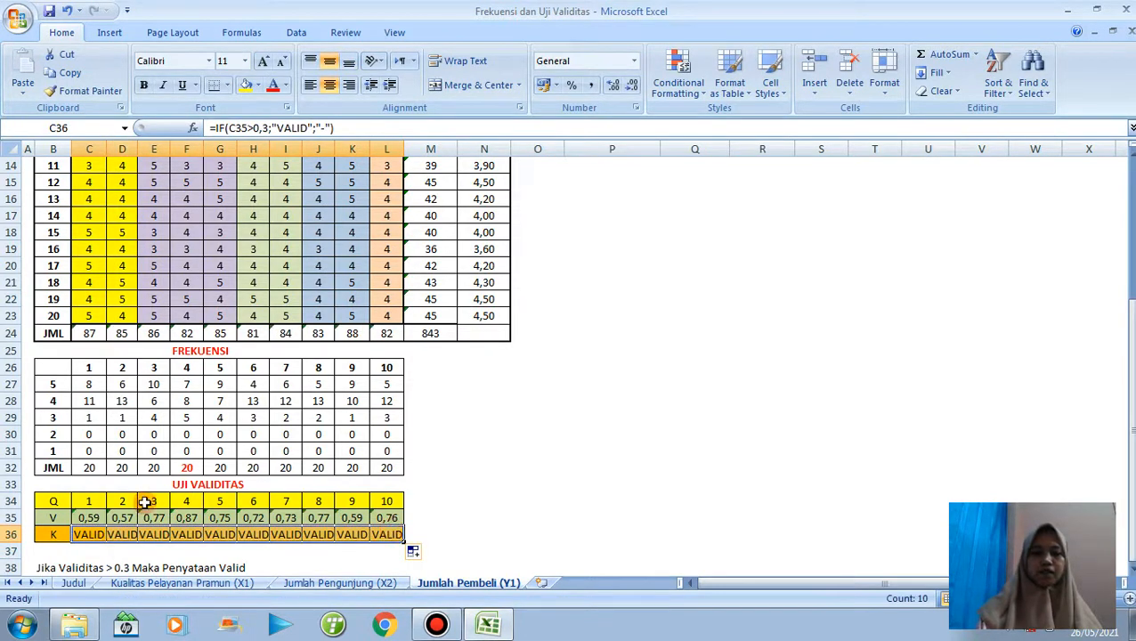
Copy the validity values C35:L35 and paste them as transposed values into the TK. Validitas column from Q4.
left_click_drag(80, 519, 385, 519)
key("ctrl+c")
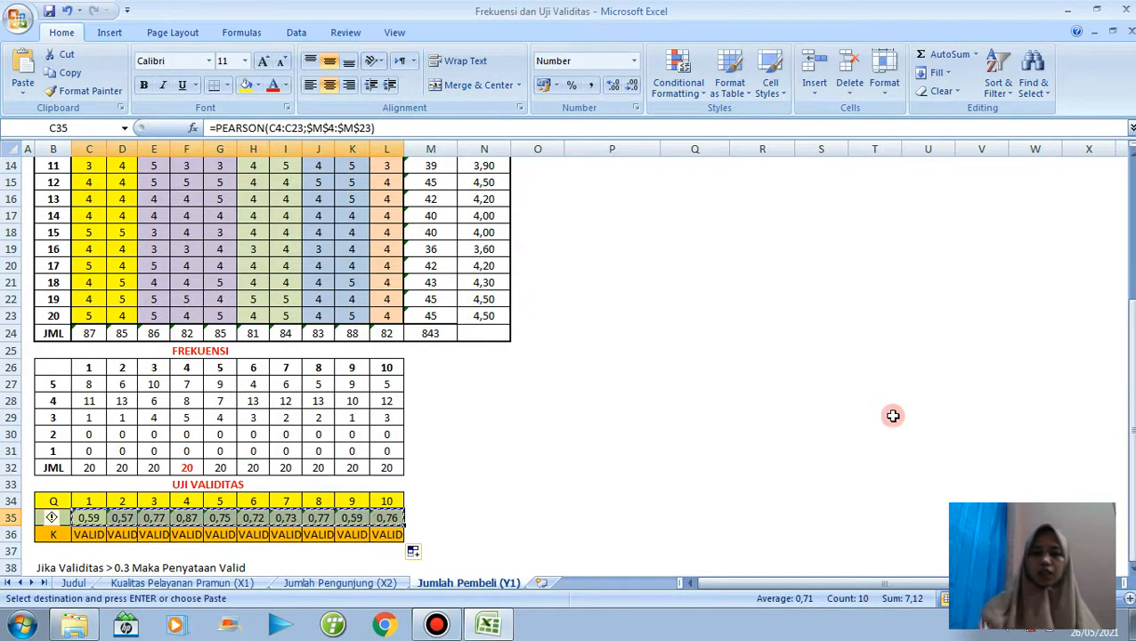
scroll(52, 517, "up", 5)
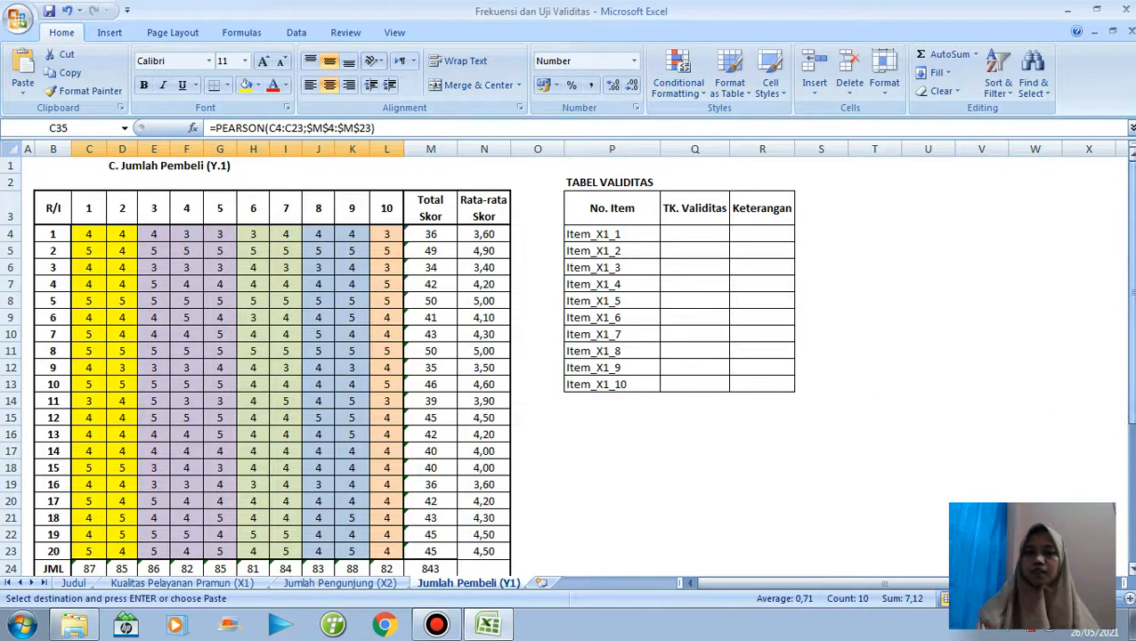
left_click(694, 235)
right_click(698, 237)
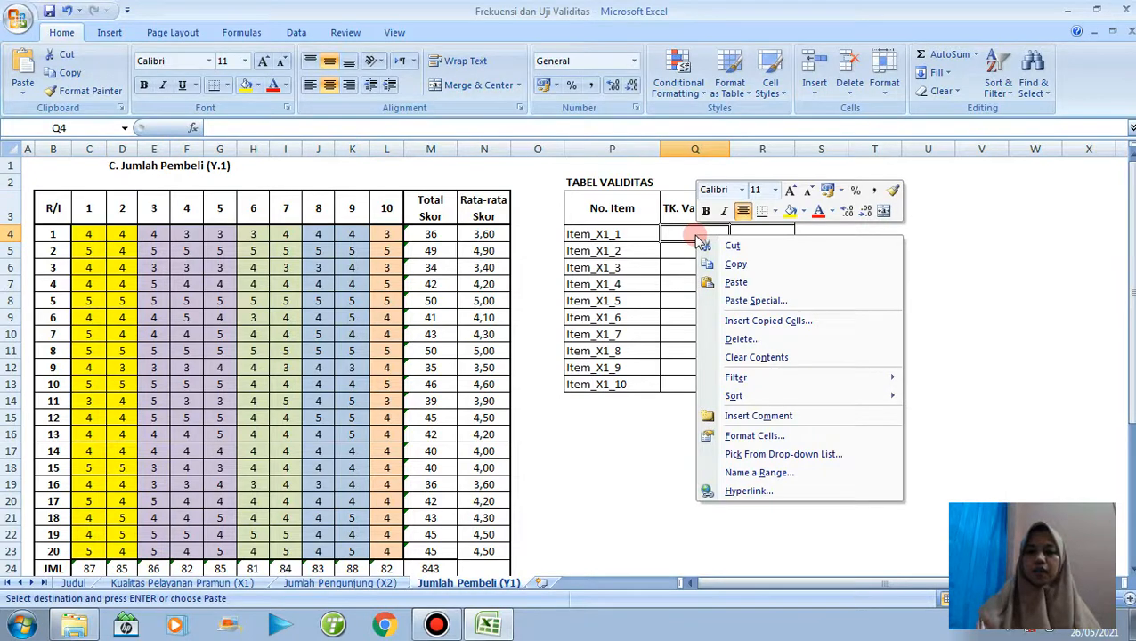
left_click(735, 303)
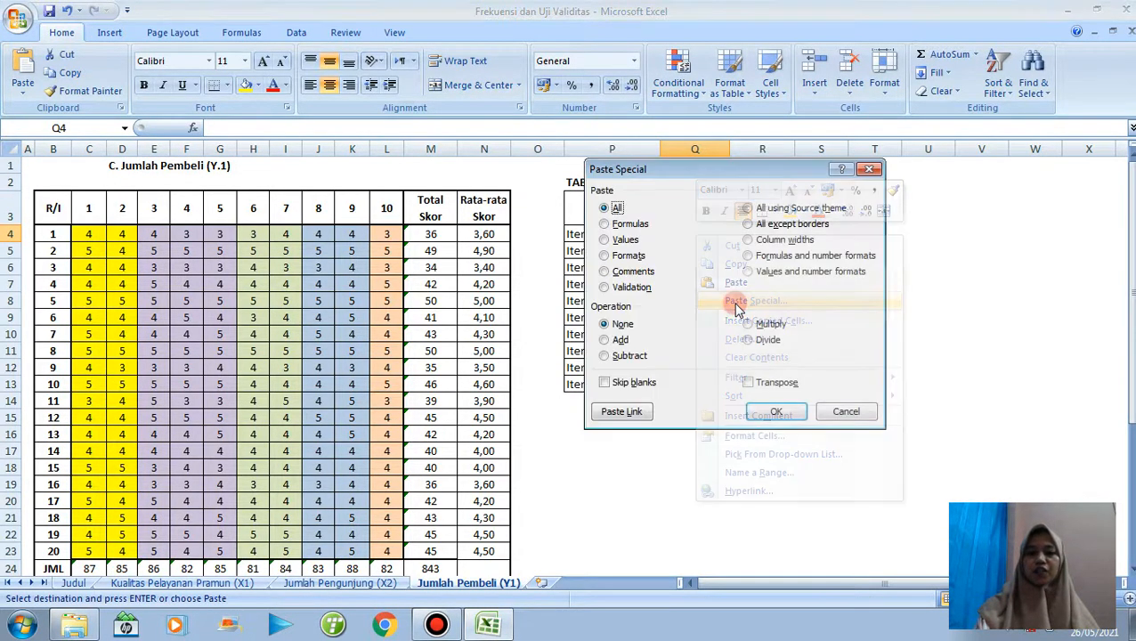
left_click(609, 241)
left_click(771, 382)
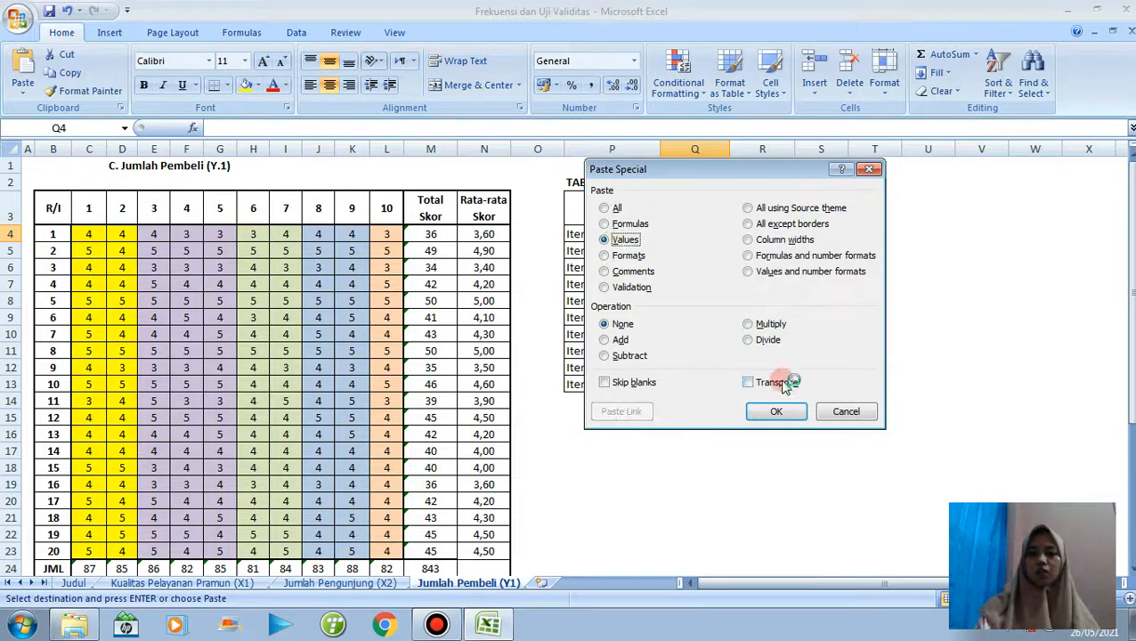
left_click(778, 411)
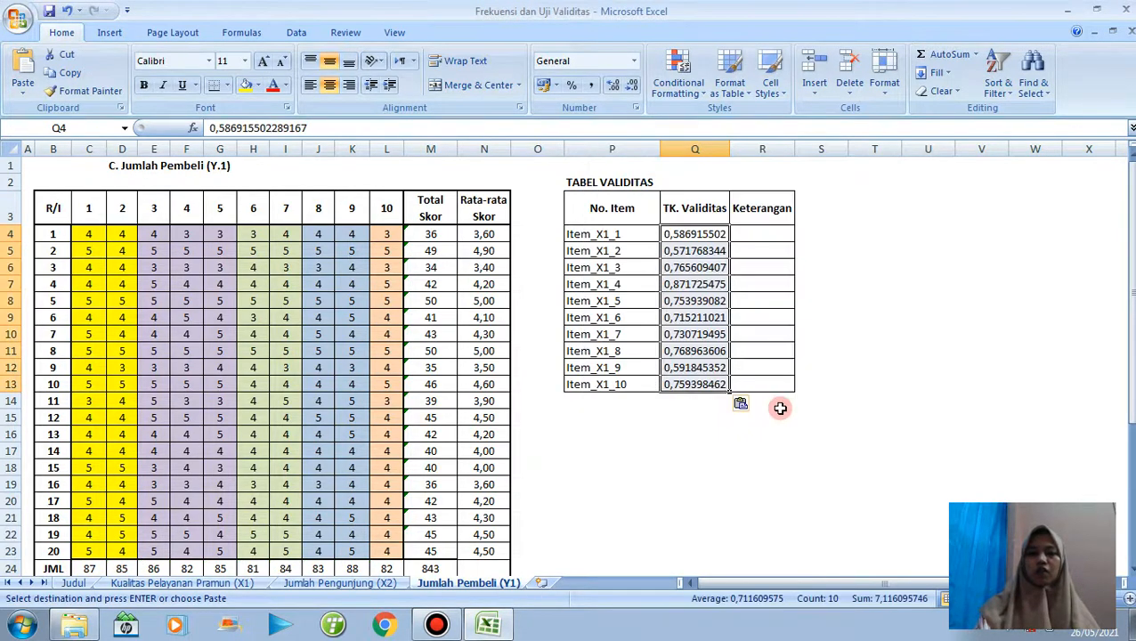
Format the TK. Validitas values in Q4:Q13 to two decimals.
left_click(614, 87)
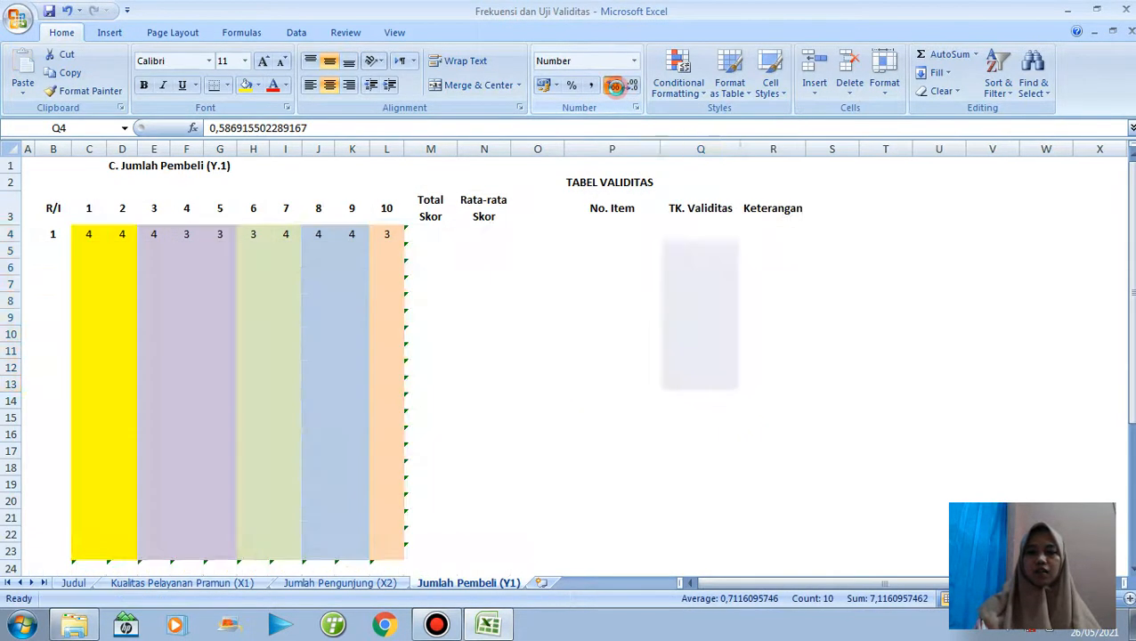
left_click(632, 87)
left_click(632, 87)
left_click(632, 86)
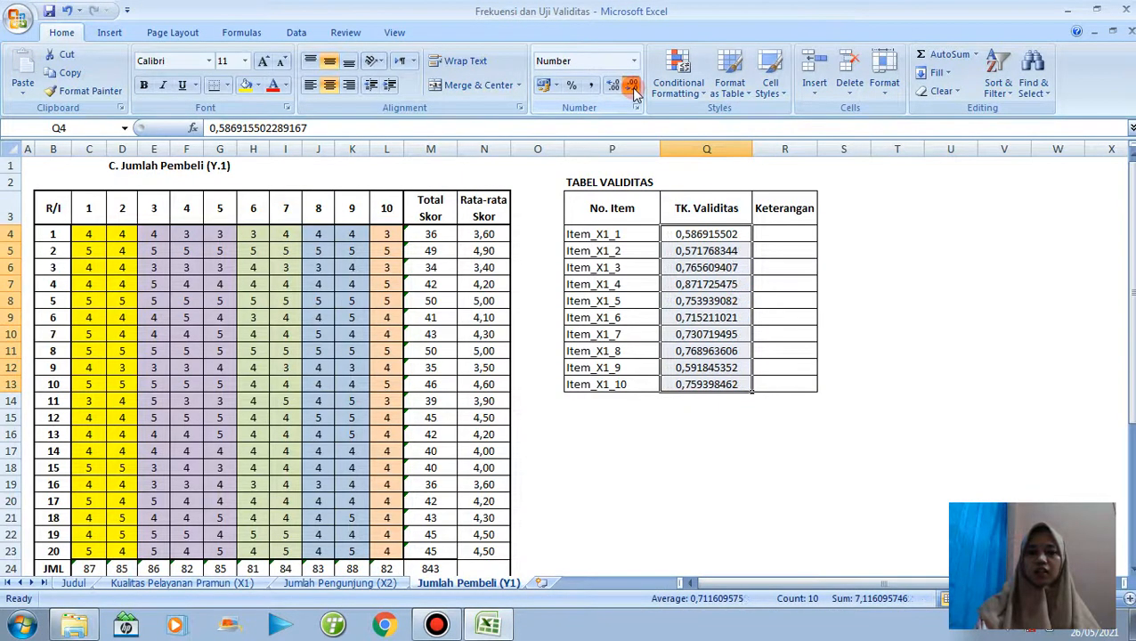
left_click(632, 86)
left_click(632, 86)
left_click(632, 86)
left_click(632, 86)
left_click(632, 86)
left_click(632, 86)
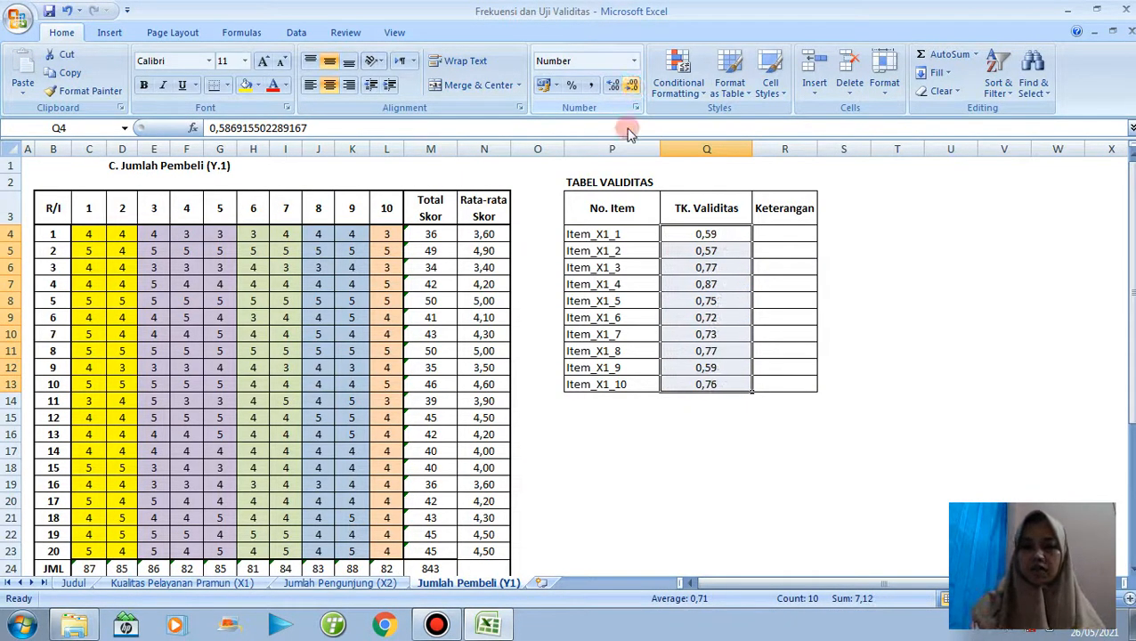
Copy the validity verdicts C36:L36 and paste them as transposed values into the Keterangan column from R4.
left_click_drag(1129, 377, 1129, 383)
left_click(101, 552)
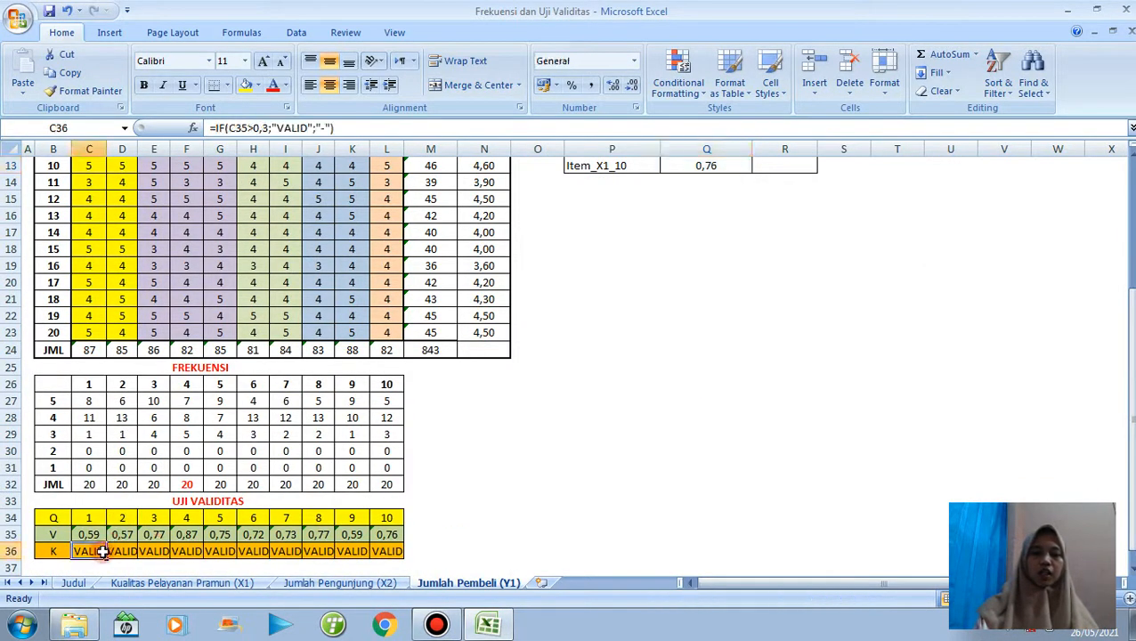
left_click_drag(156, 553, 396, 554)
key("ctrl+c")
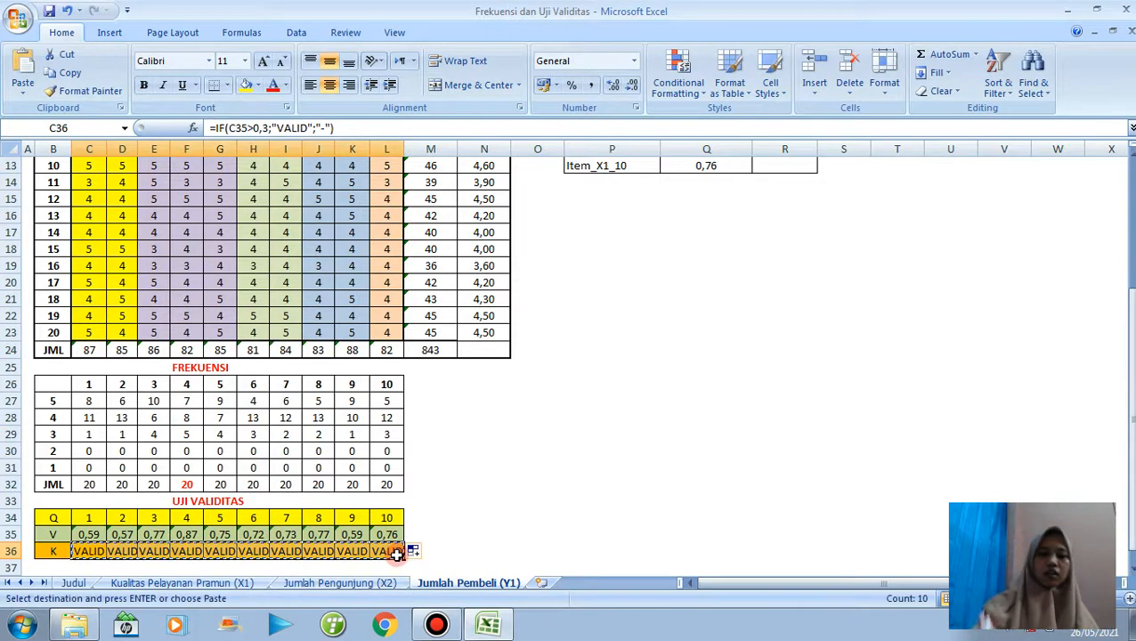
left_click_drag(1127, 435, 1127, 431)
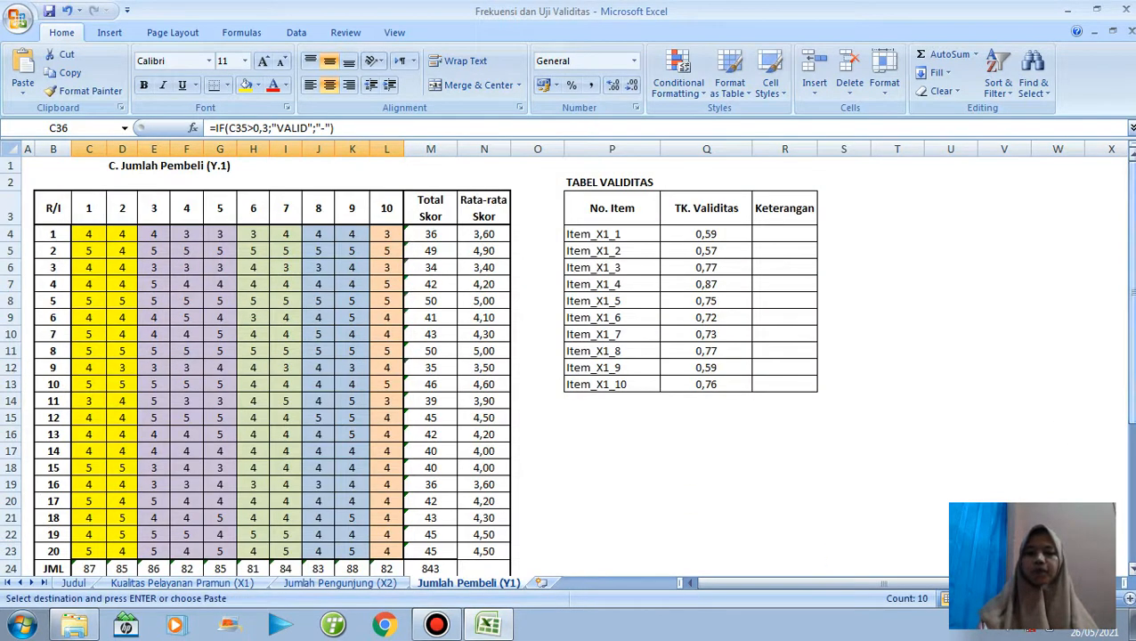
right_click(784, 239)
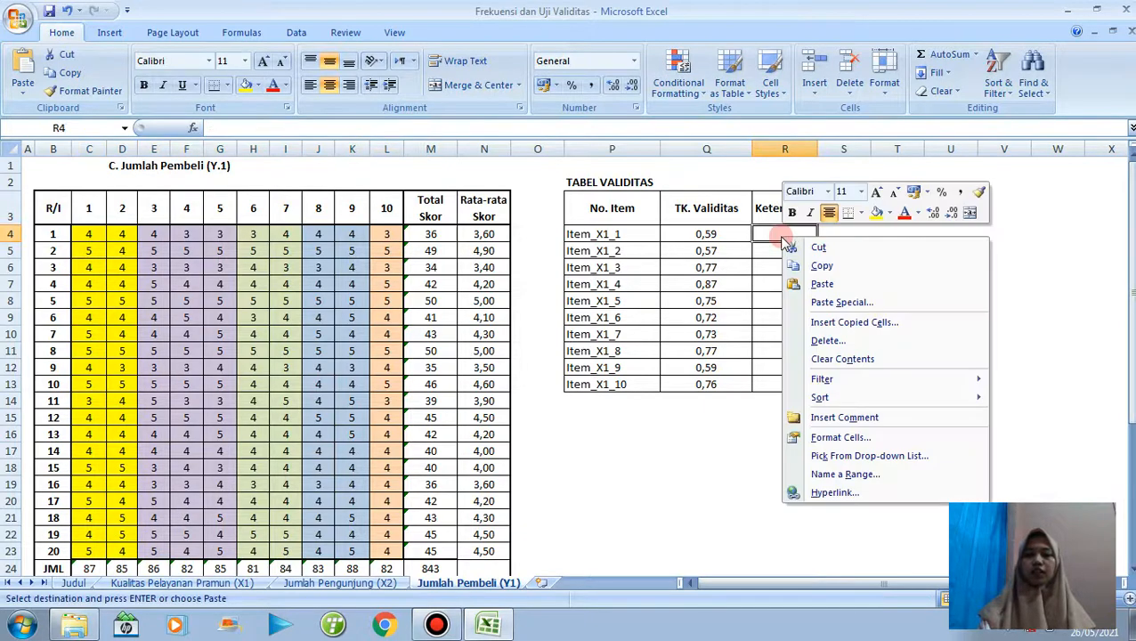
left_click(833, 302)
left_click(691, 238)
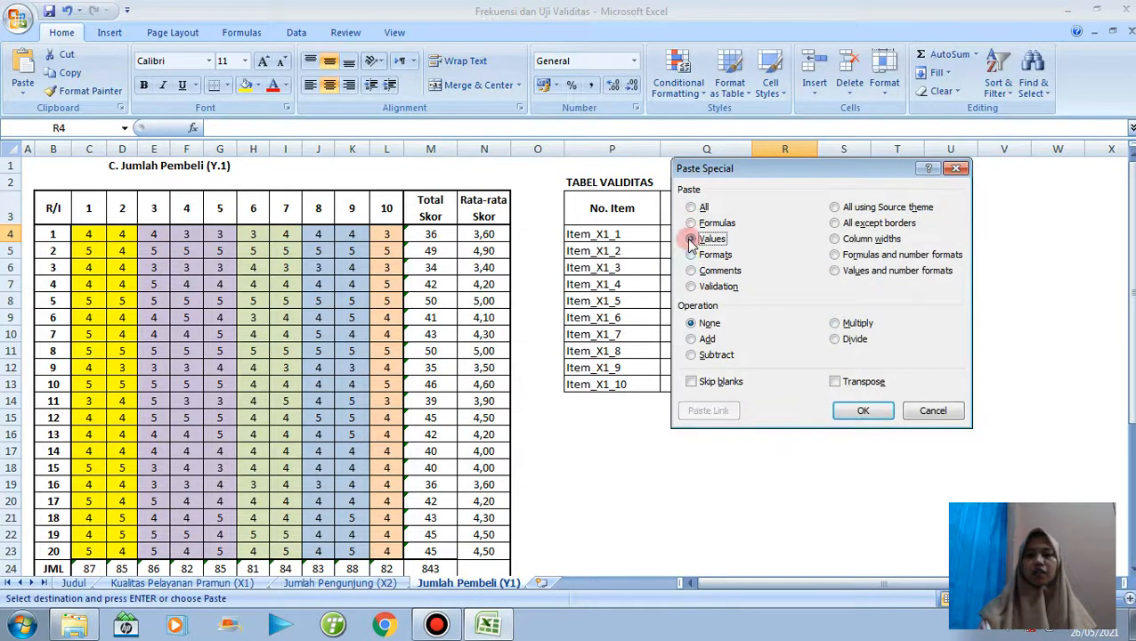
left_click(837, 383)
left_click(859, 411)
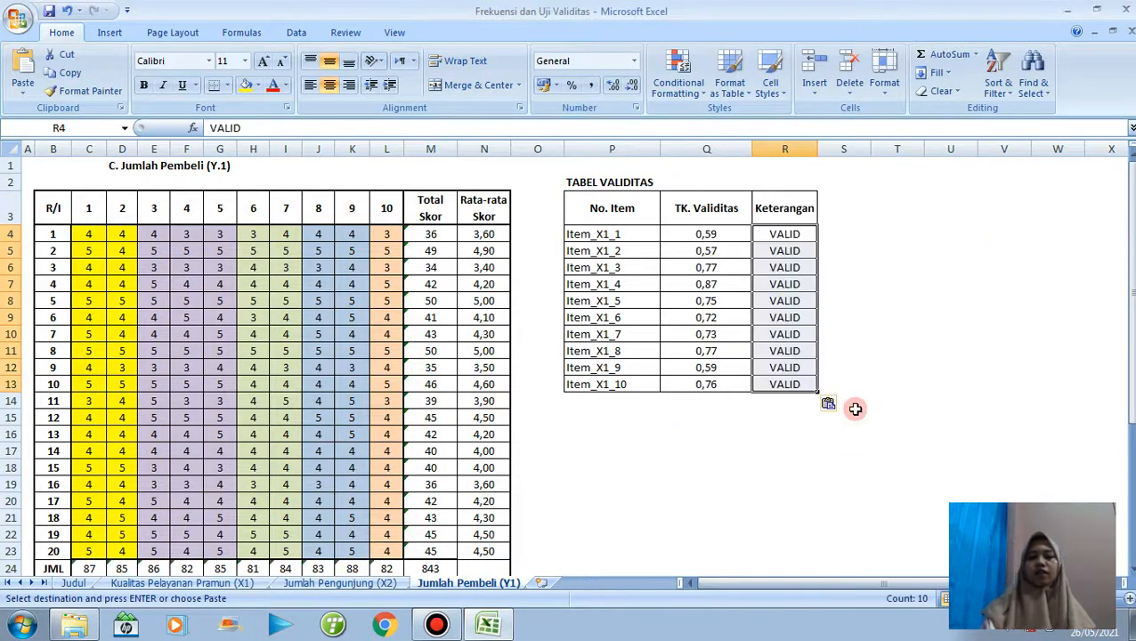
left_click(560, 482)
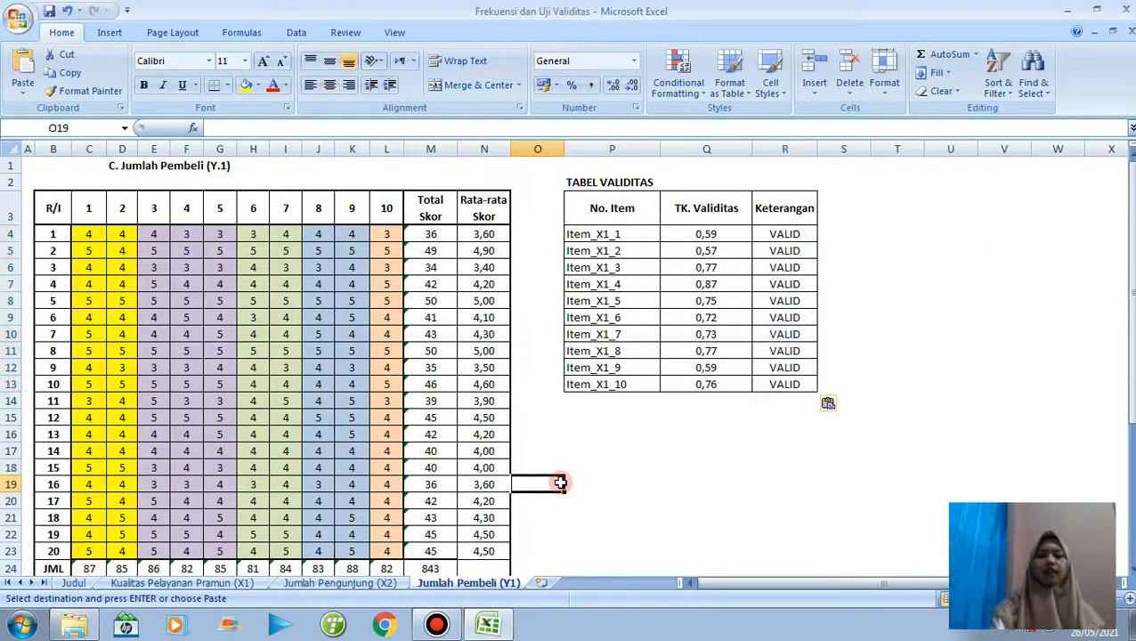
Review the results on the Jumlah Pengunjung (X2) and Kualitas Pelayanan Pramun (X1) sheets and return to Jumlah Pembeli (Y1).
left_click(369, 588)
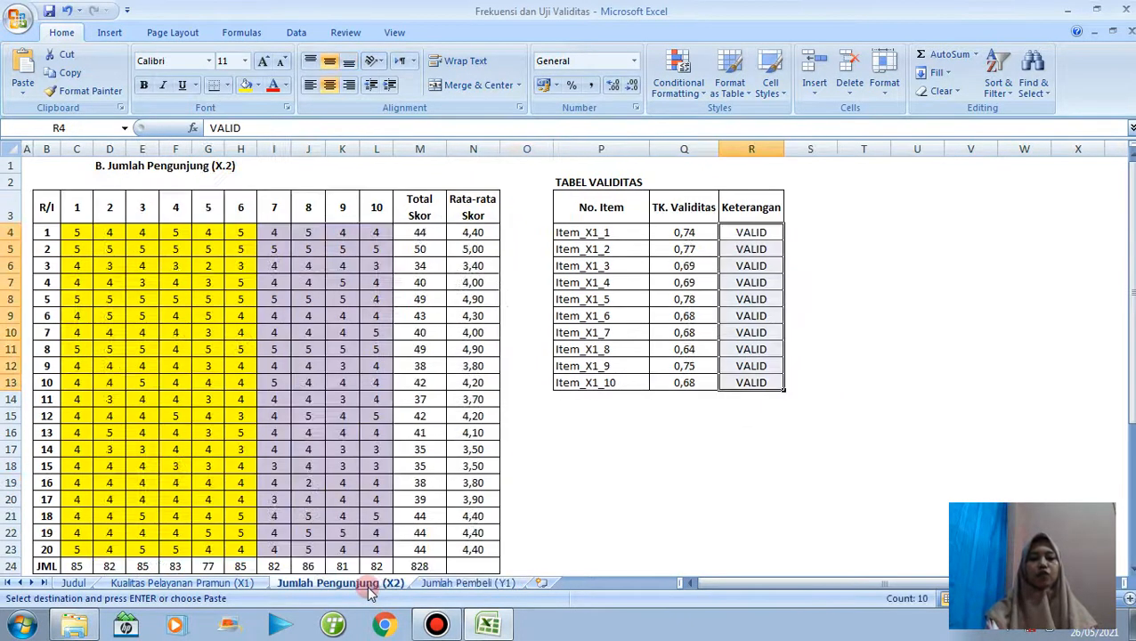
left_click(225, 588)
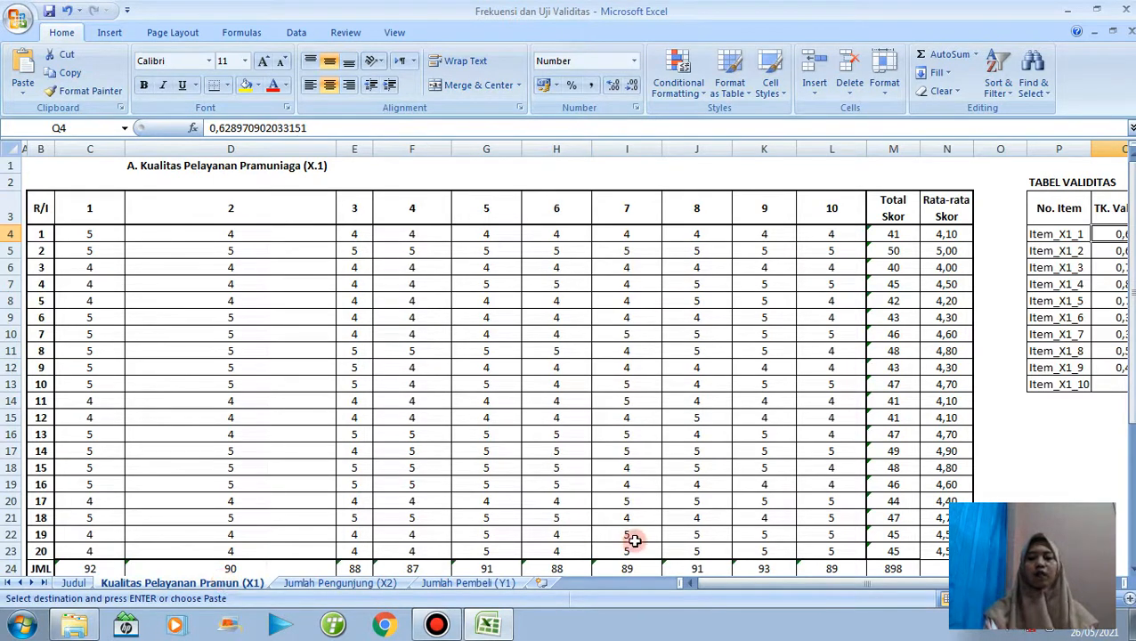
left_click_drag(1130, 402, 1130, 408)
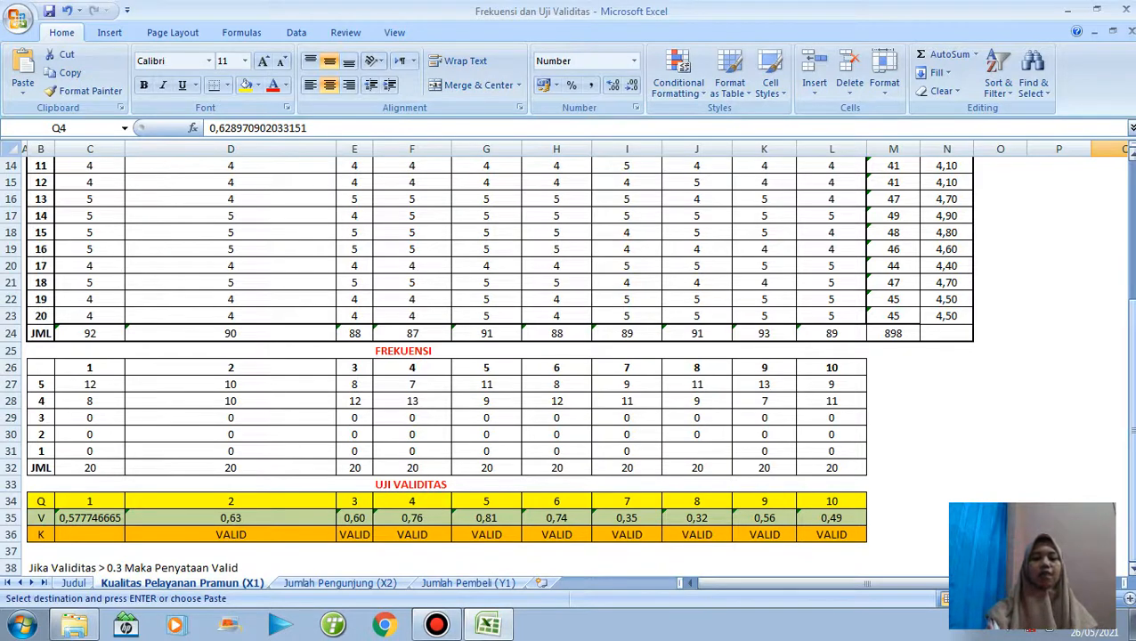
left_click(342, 584)
left_click(469, 584)
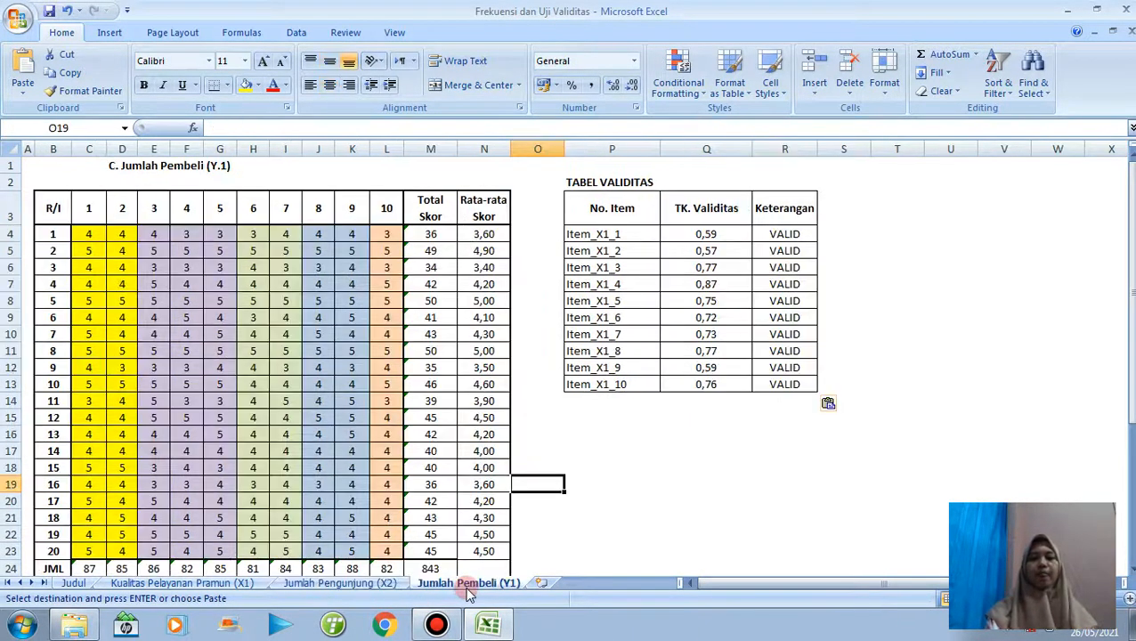